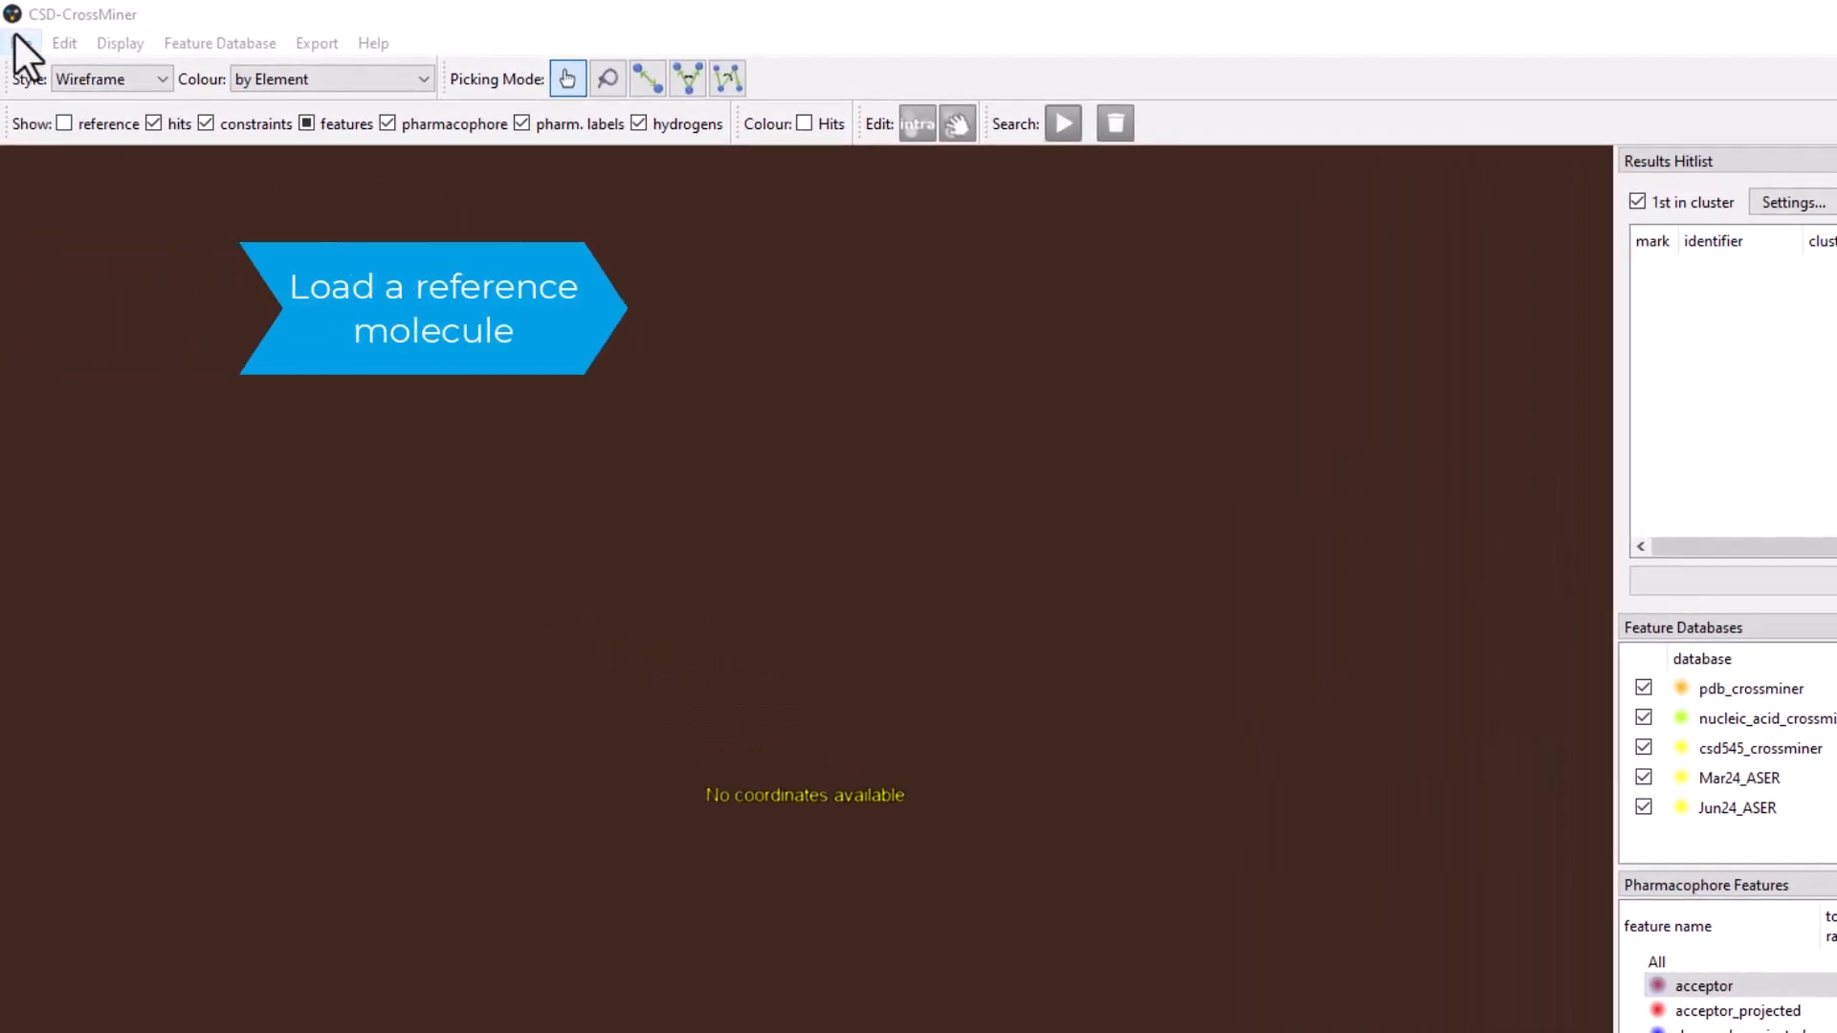
# - Load the file 2jiv_ligand_nonprot.mol2 as the reference molecule
pyautogui.click(15, 39)
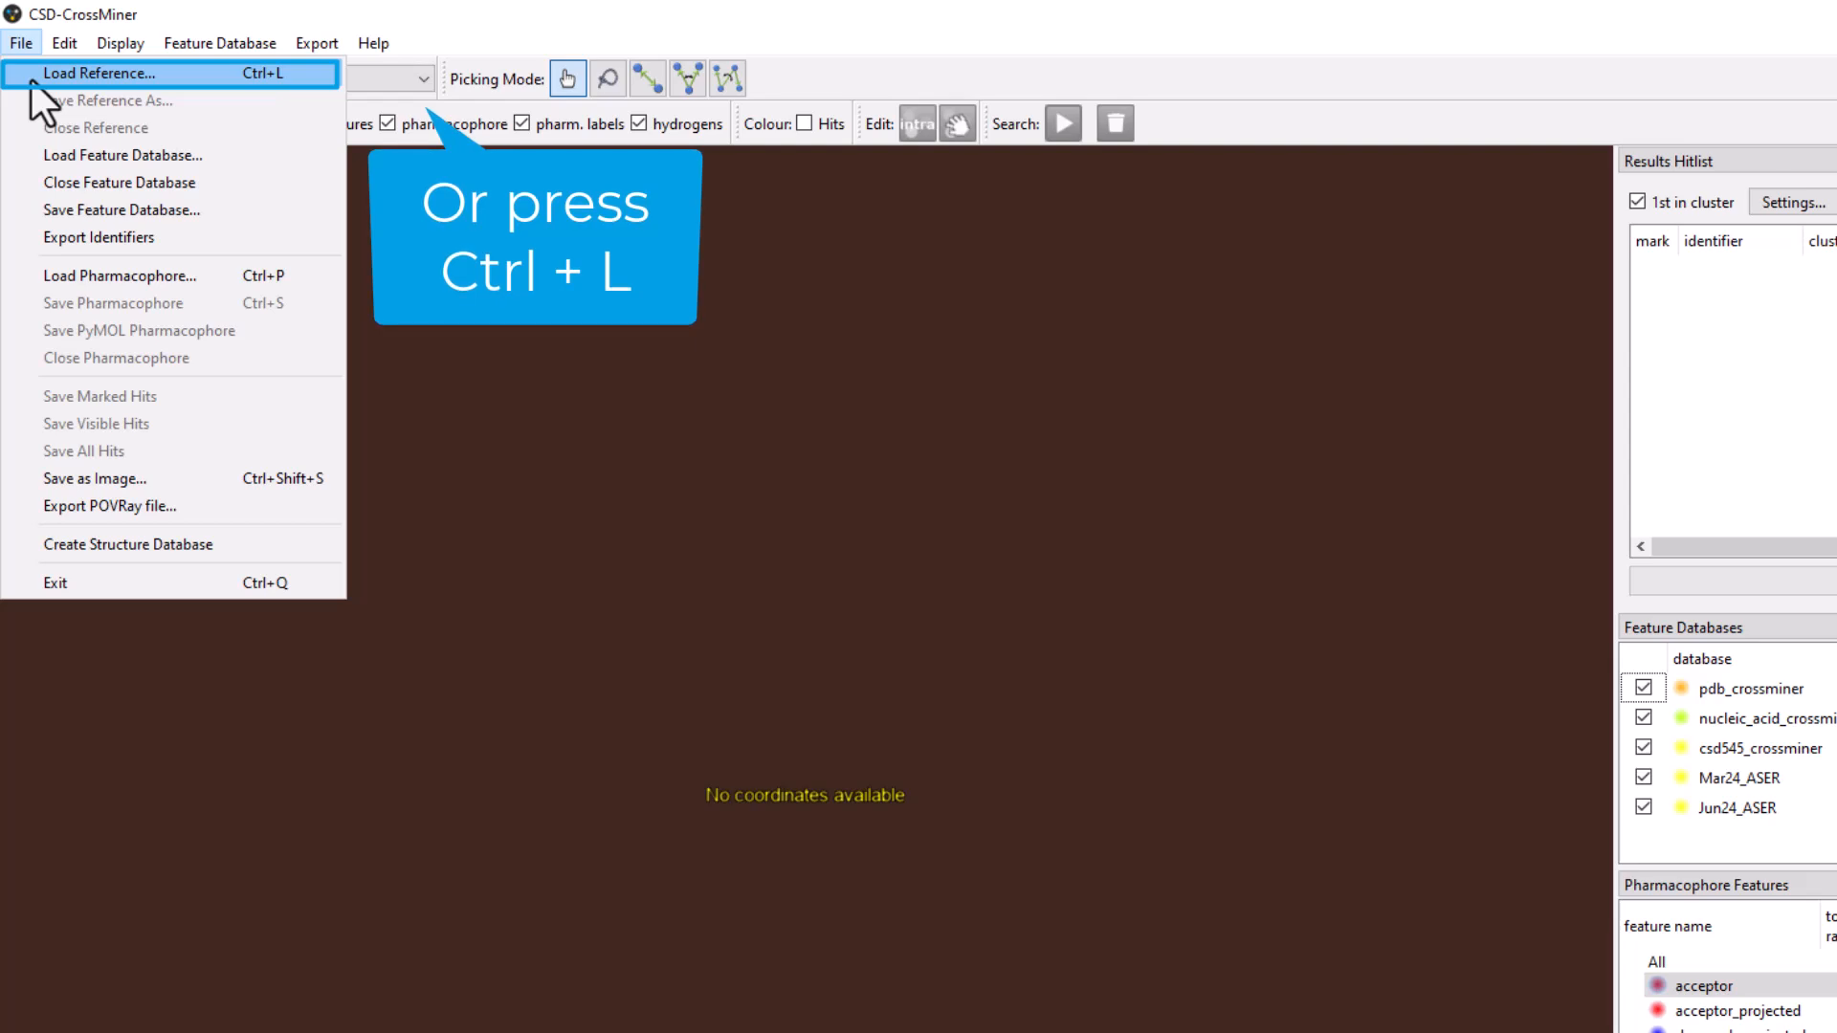
pyautogui.click(31, 79)
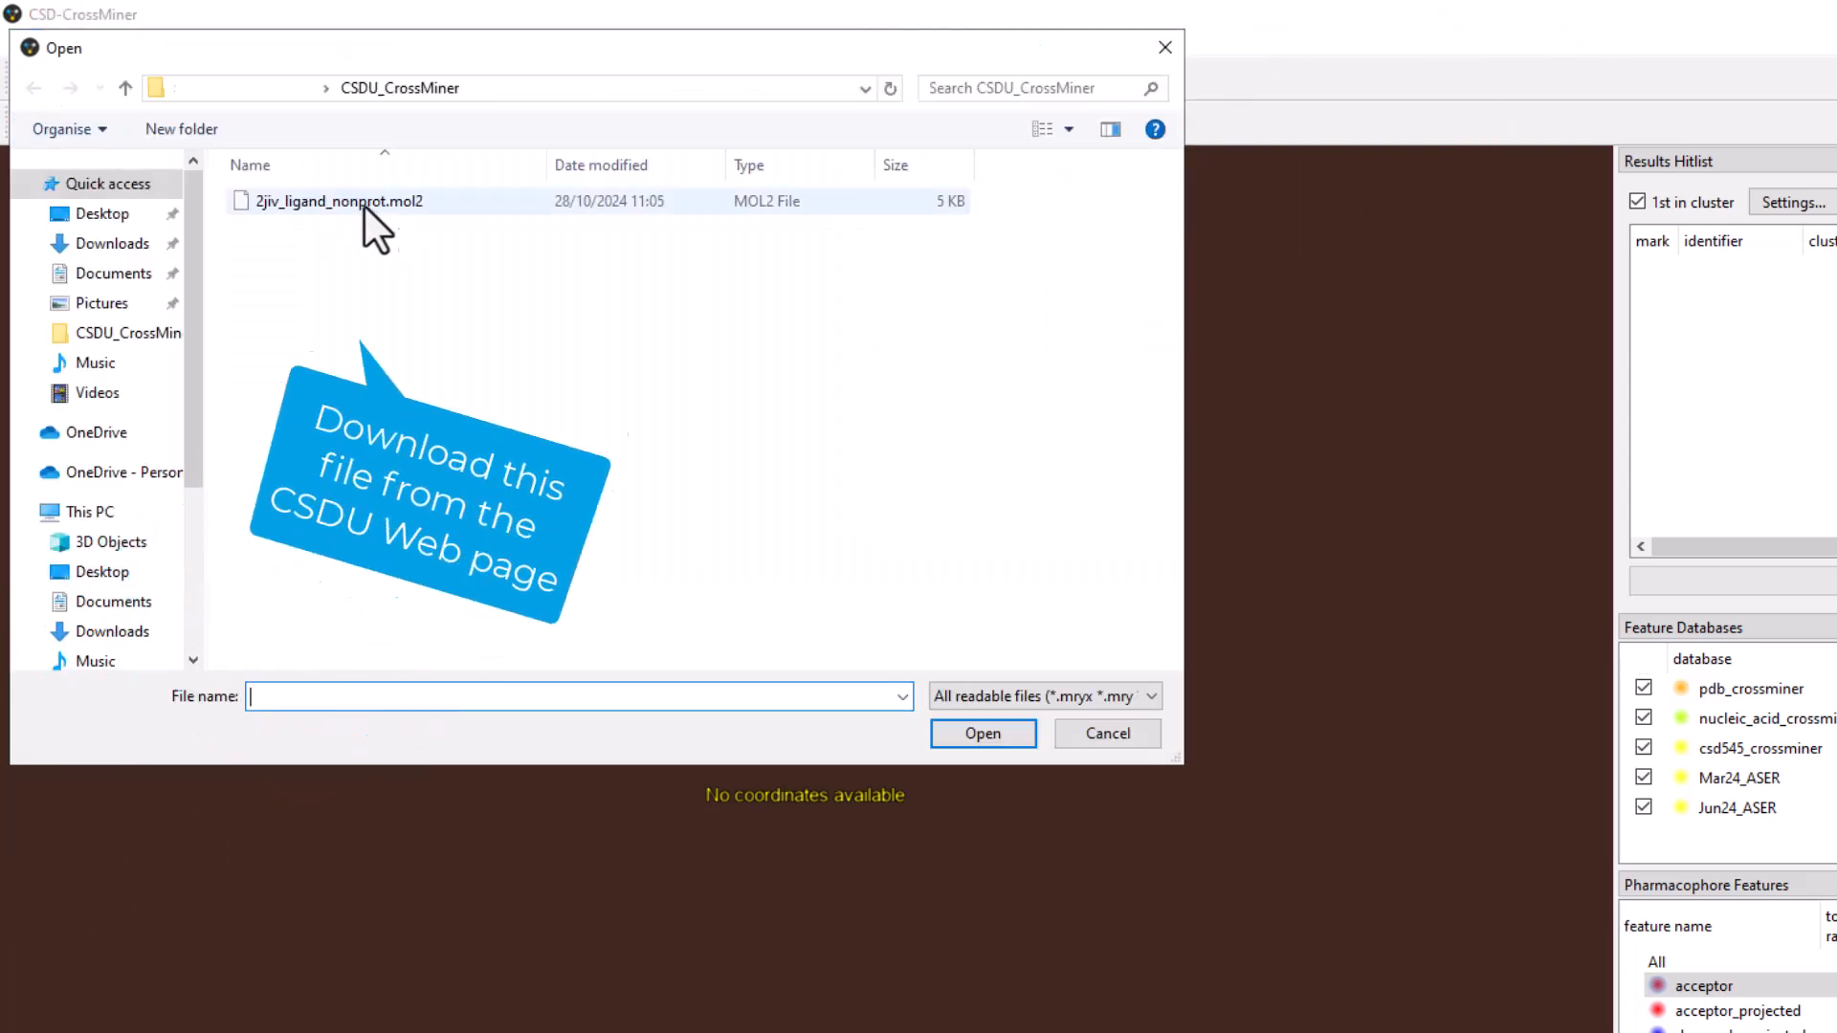
pyautogui.doubleClick(431, 208)
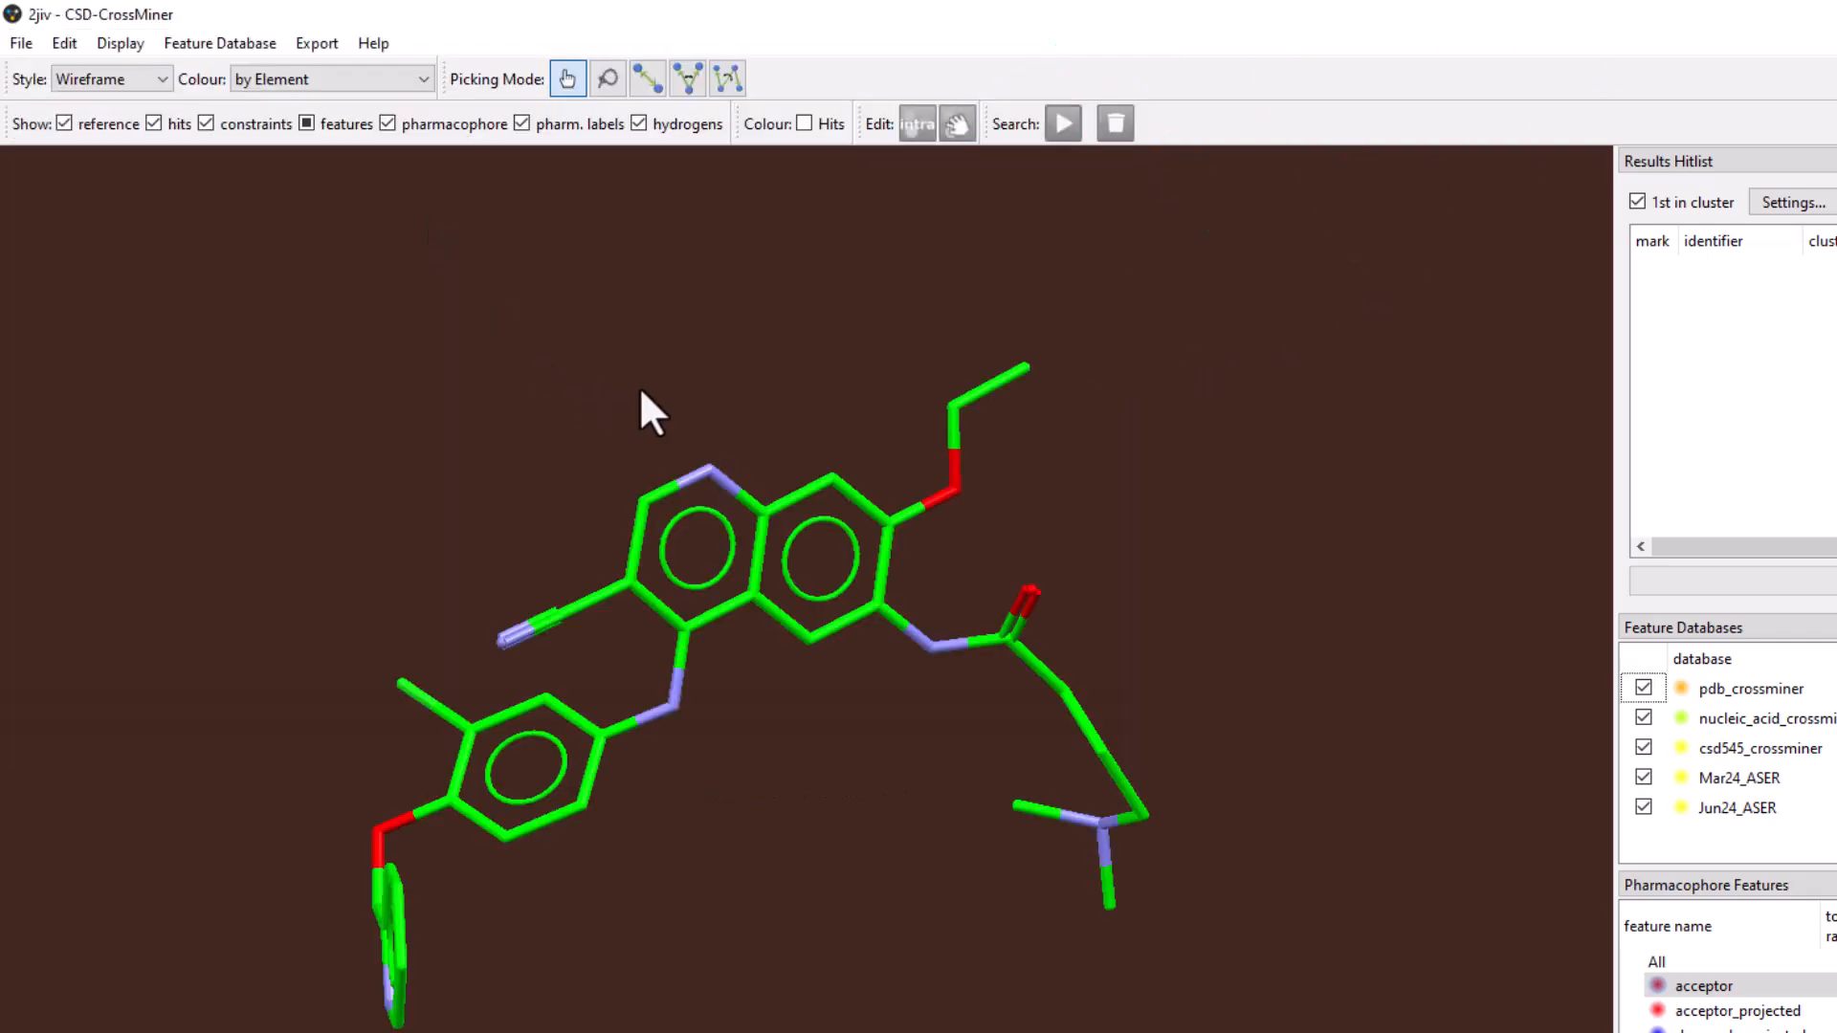
pyautogui.moveTo(790, 416); pyautogui.dragTo(586, 590)
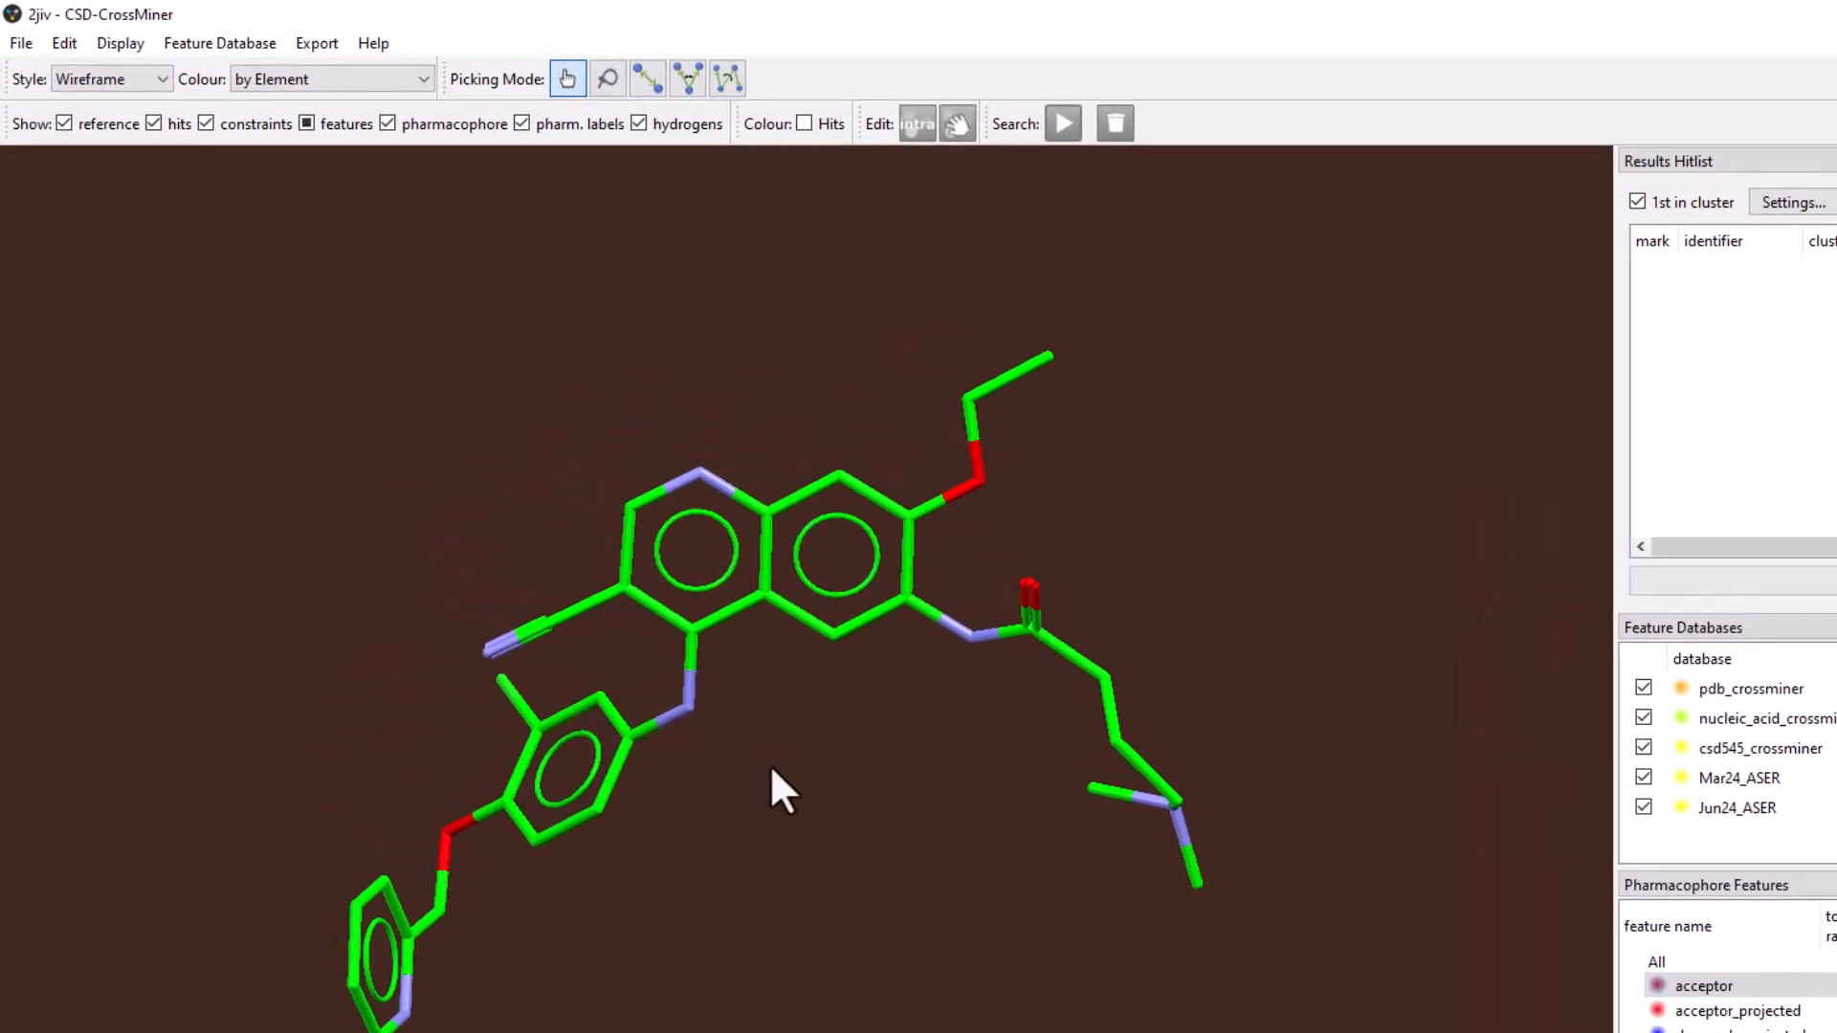
# - Protonate the reference molecule and inspect the added hydrogens from several orientations
pyautogui.click(54, 49)
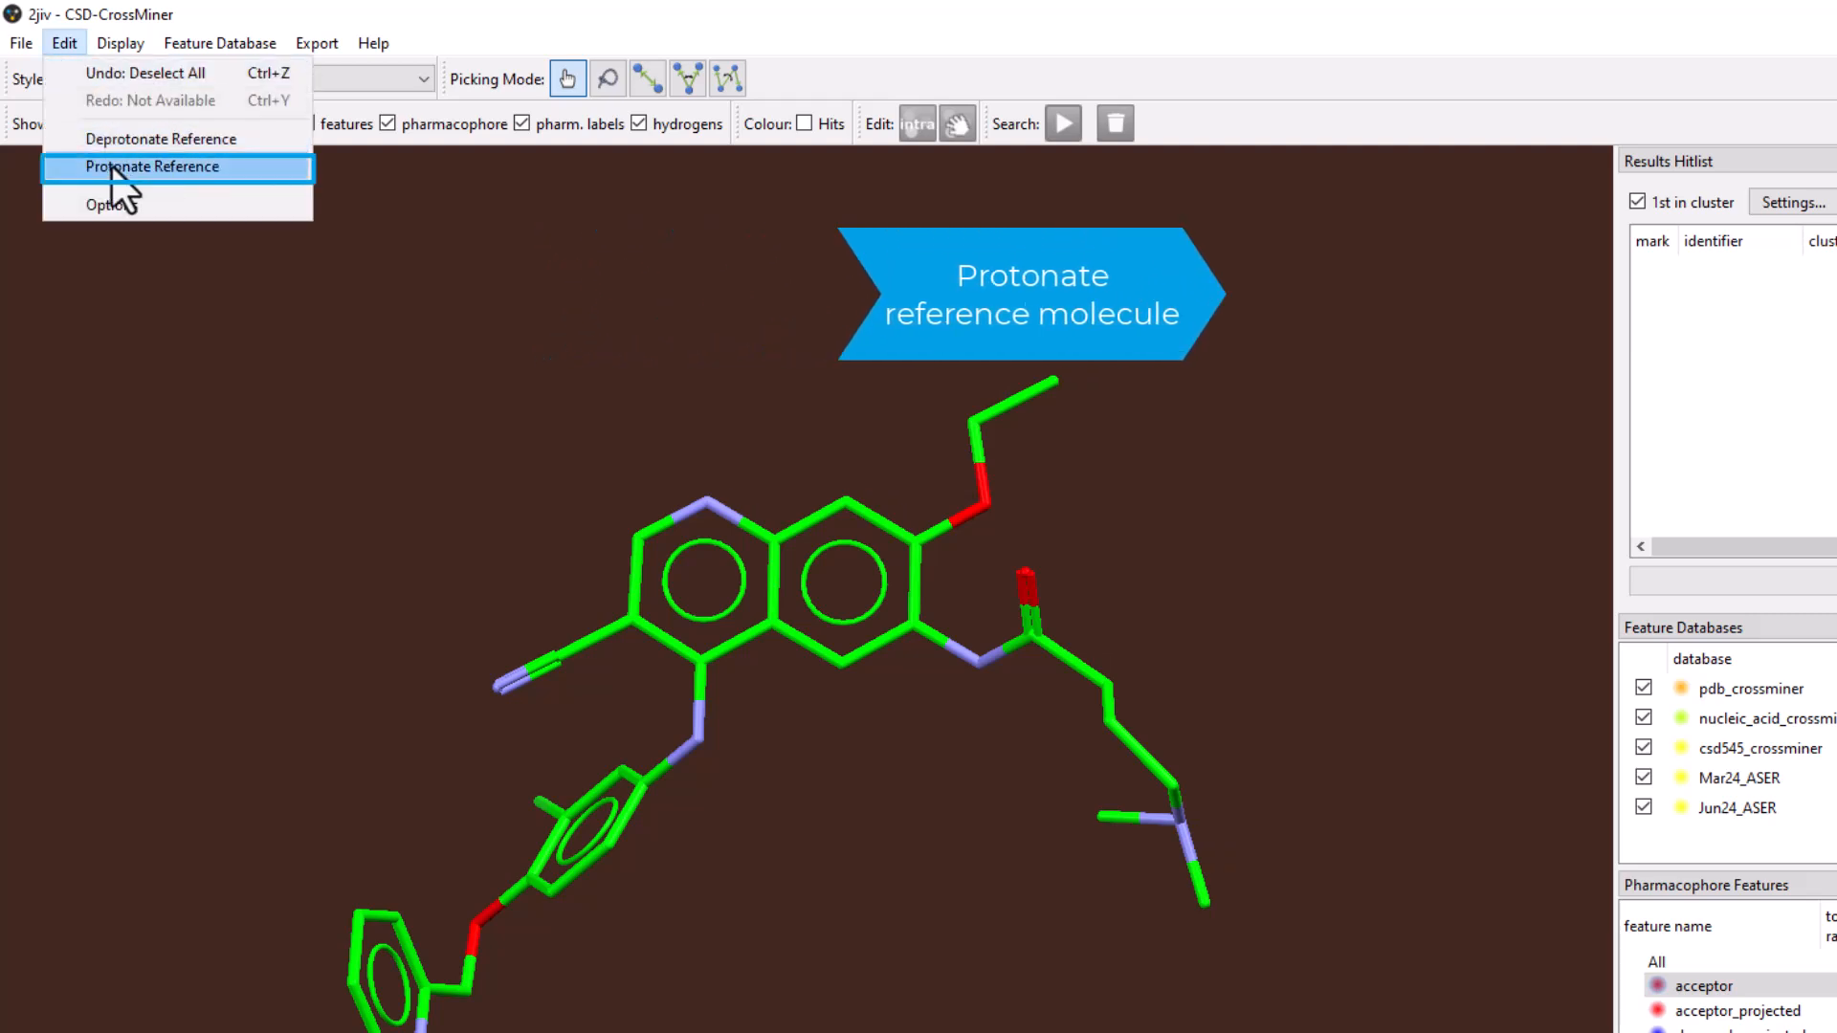
pyautogui.click(114, 167)
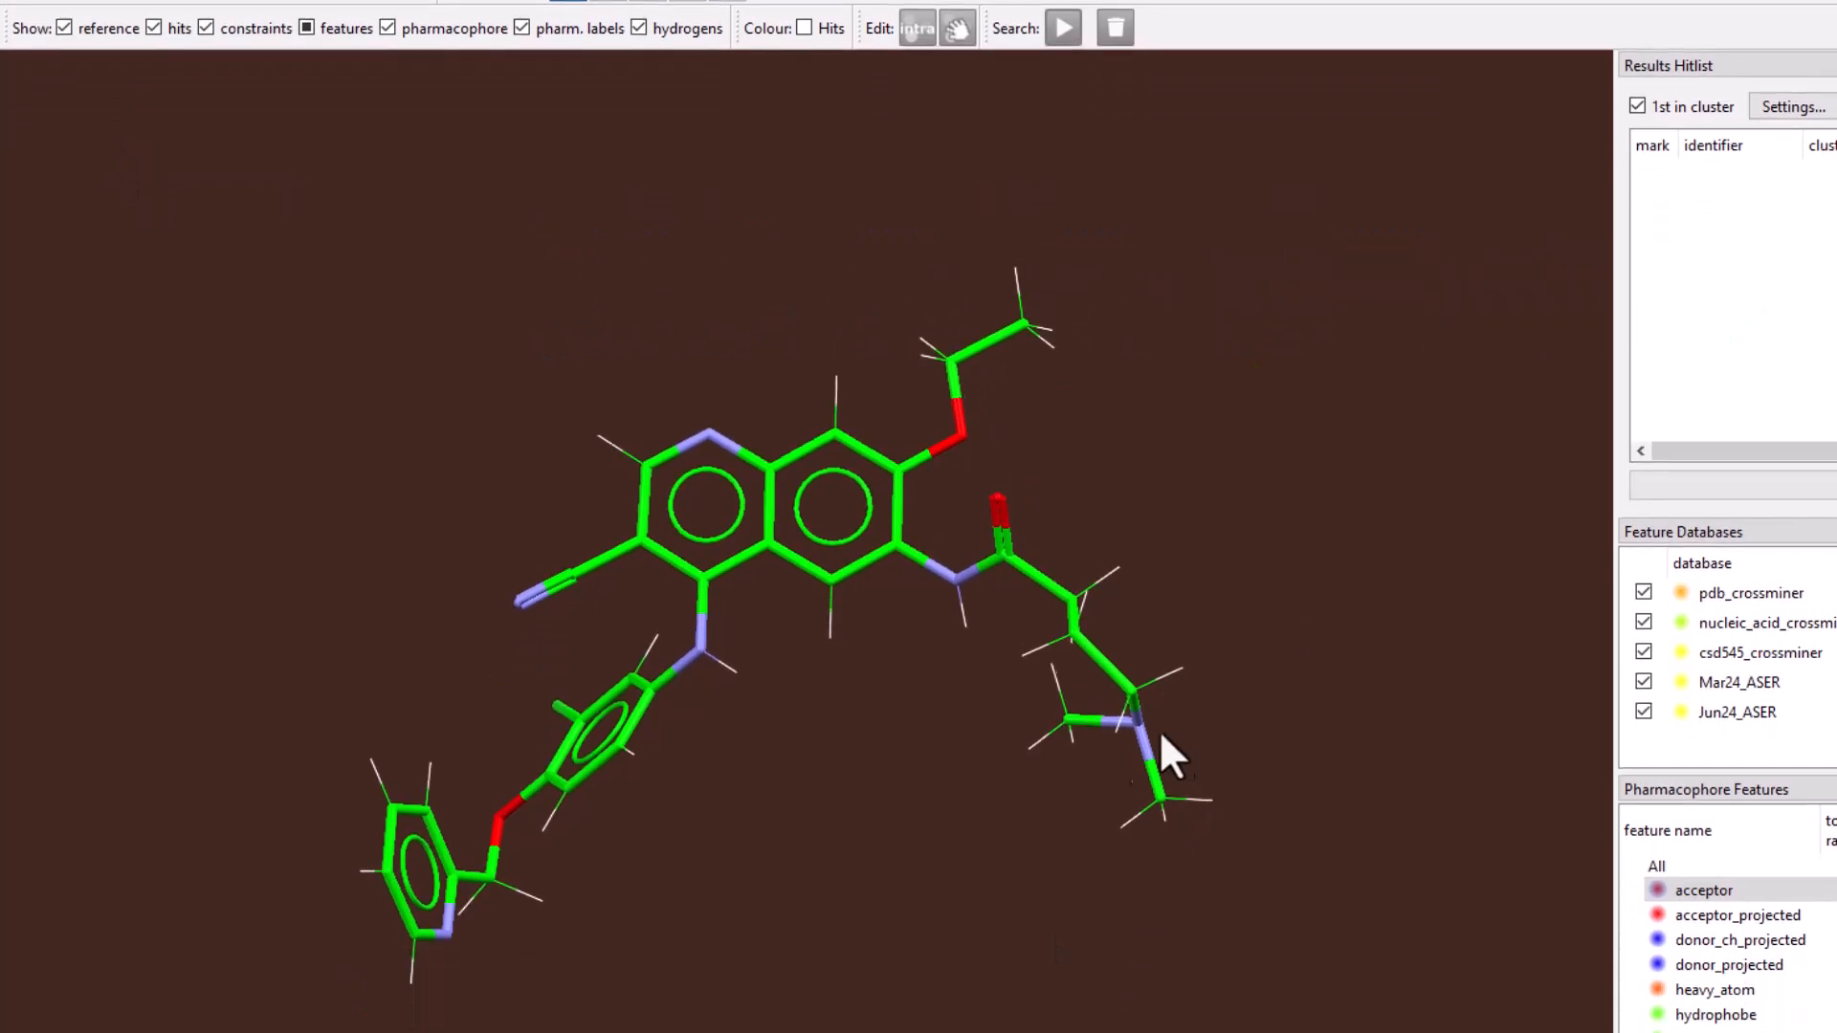
pyautogui.moveTo(1174, 847); pyautogui.dragTo(399, 850)
pyautogui.moveTo(401, 758); pyautogui.dragTo(1236, 727)
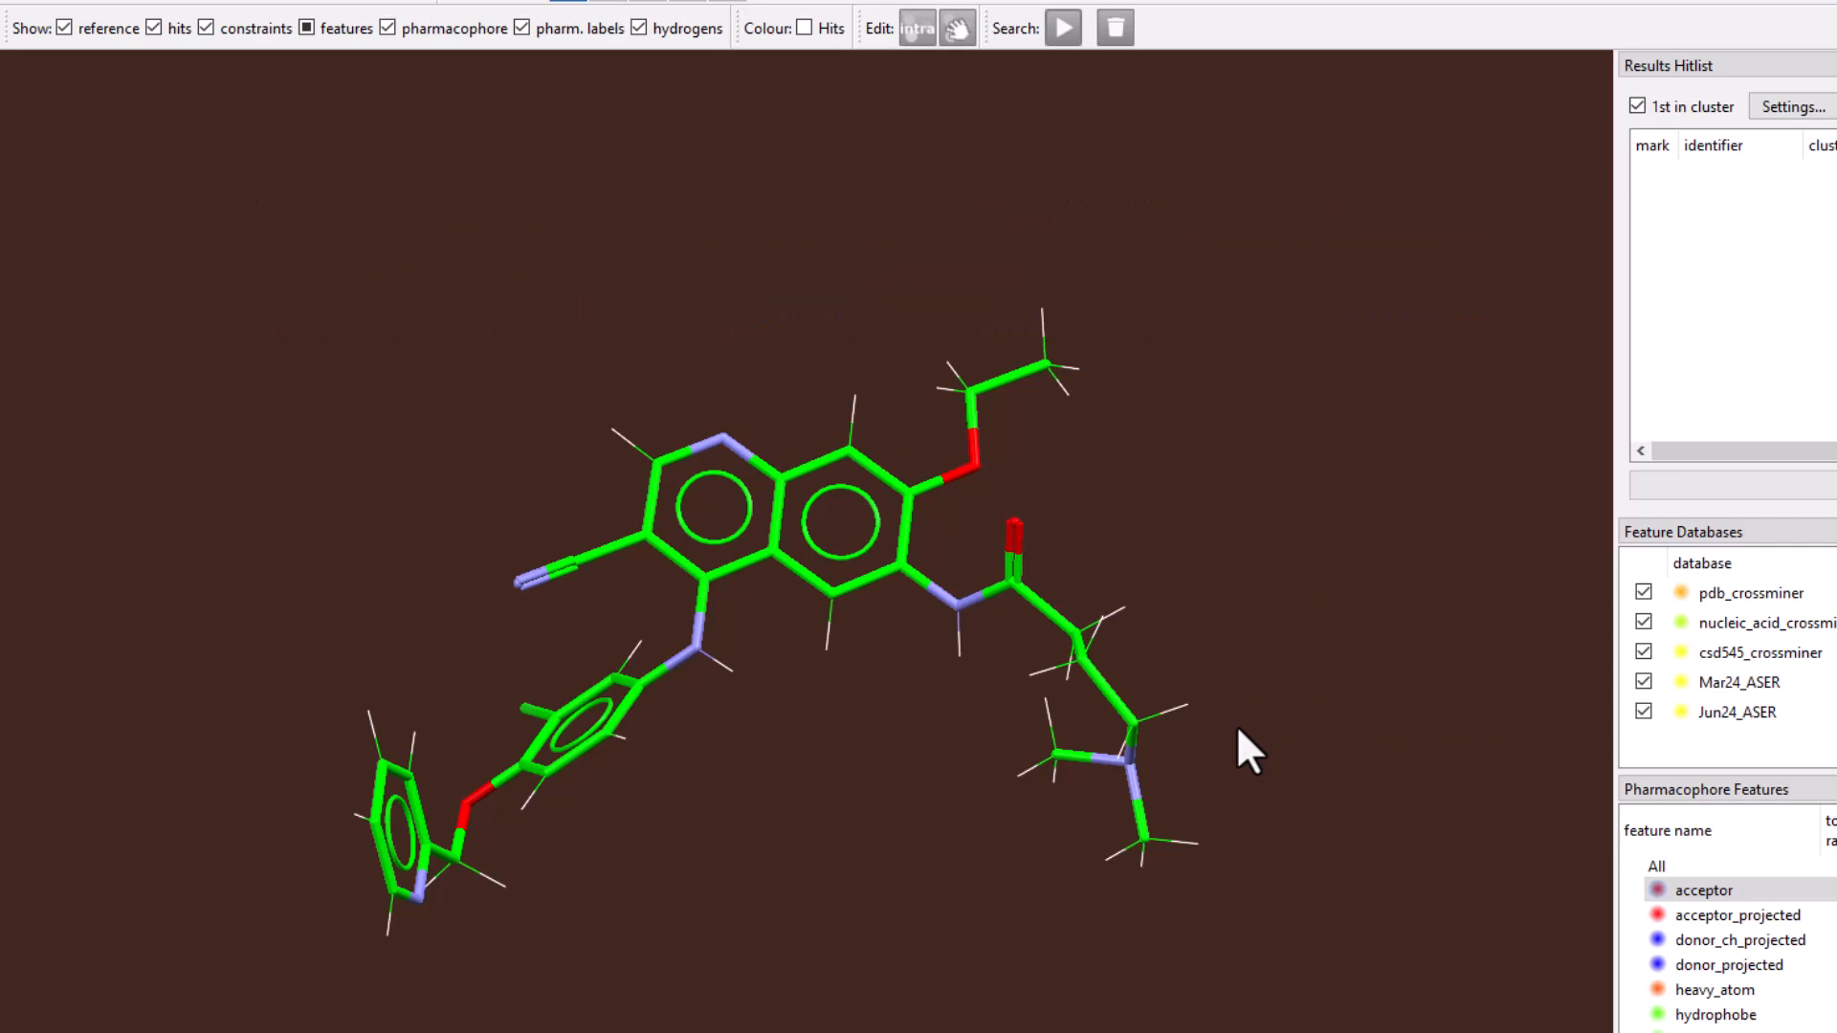
pyautogui.moveTo(1194, 565); pyautogui.dragTo(1138, 736)
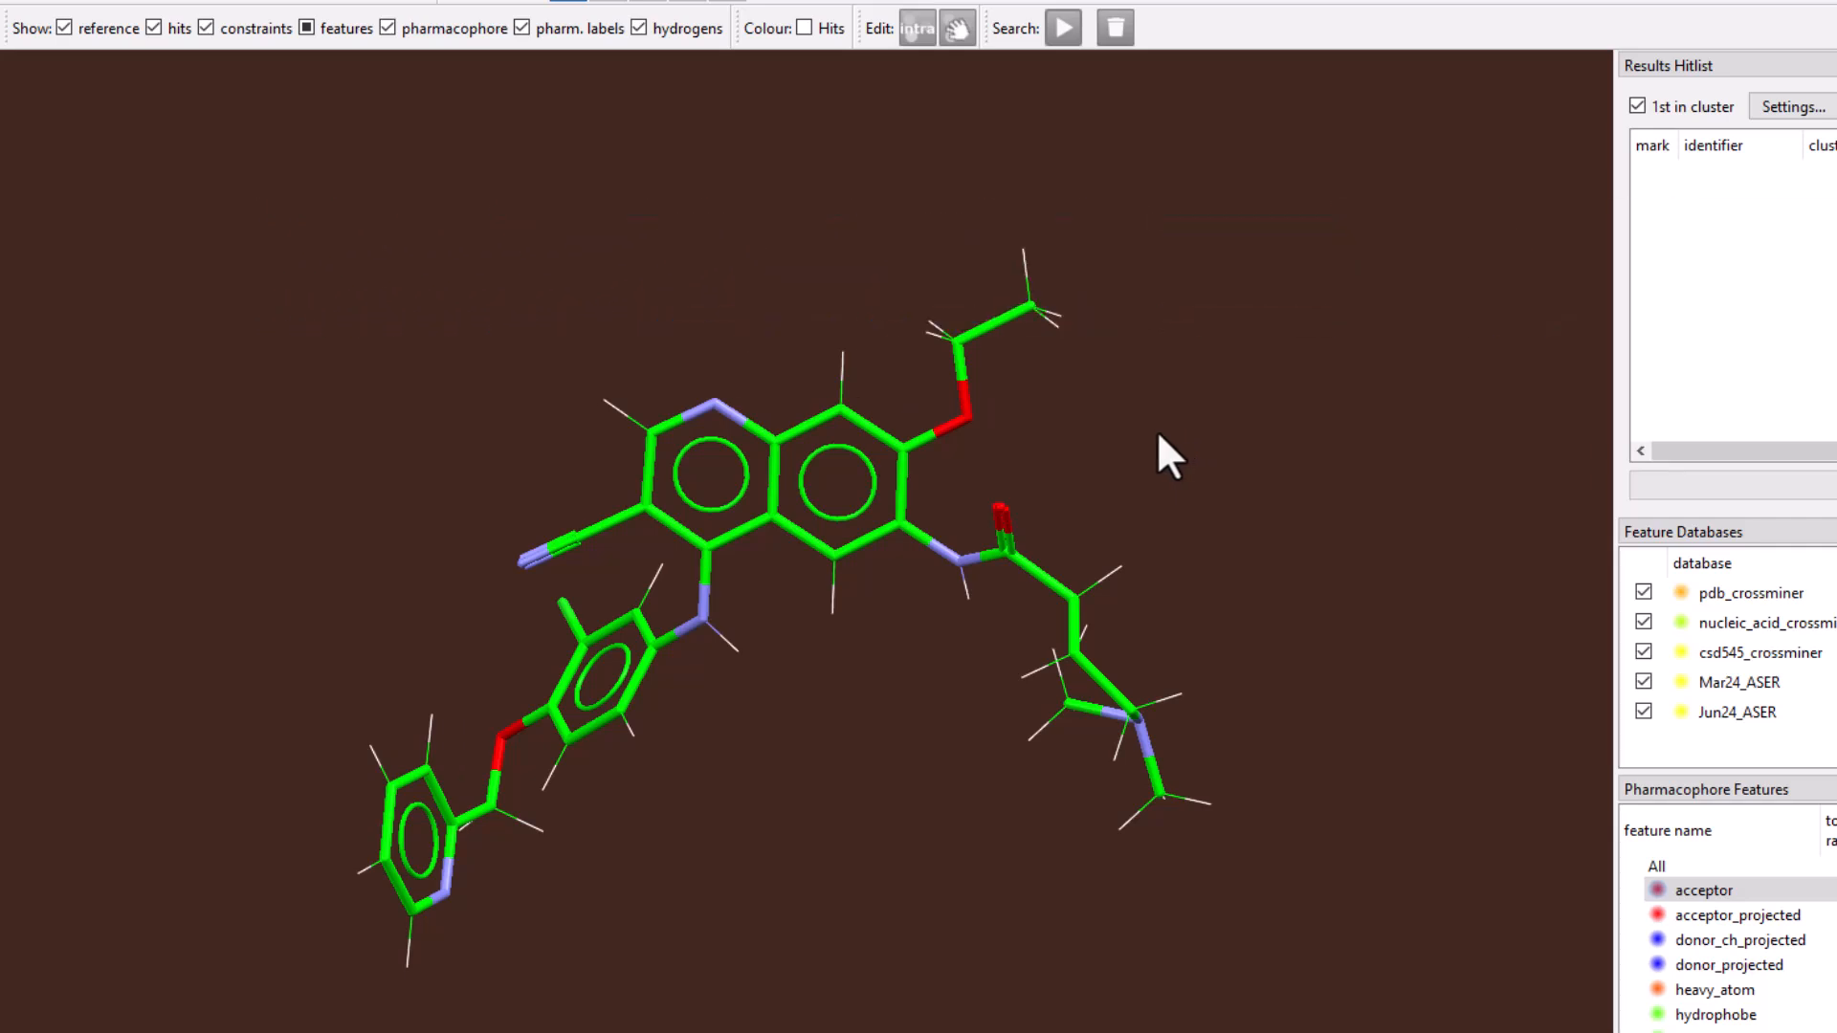
# - Select the whole reference molecule, label all its atoms, and clear the selection
pyautogui.keyDown('shift'); pyautogui.click(966, 418); pyautogui.keyUp('shift')
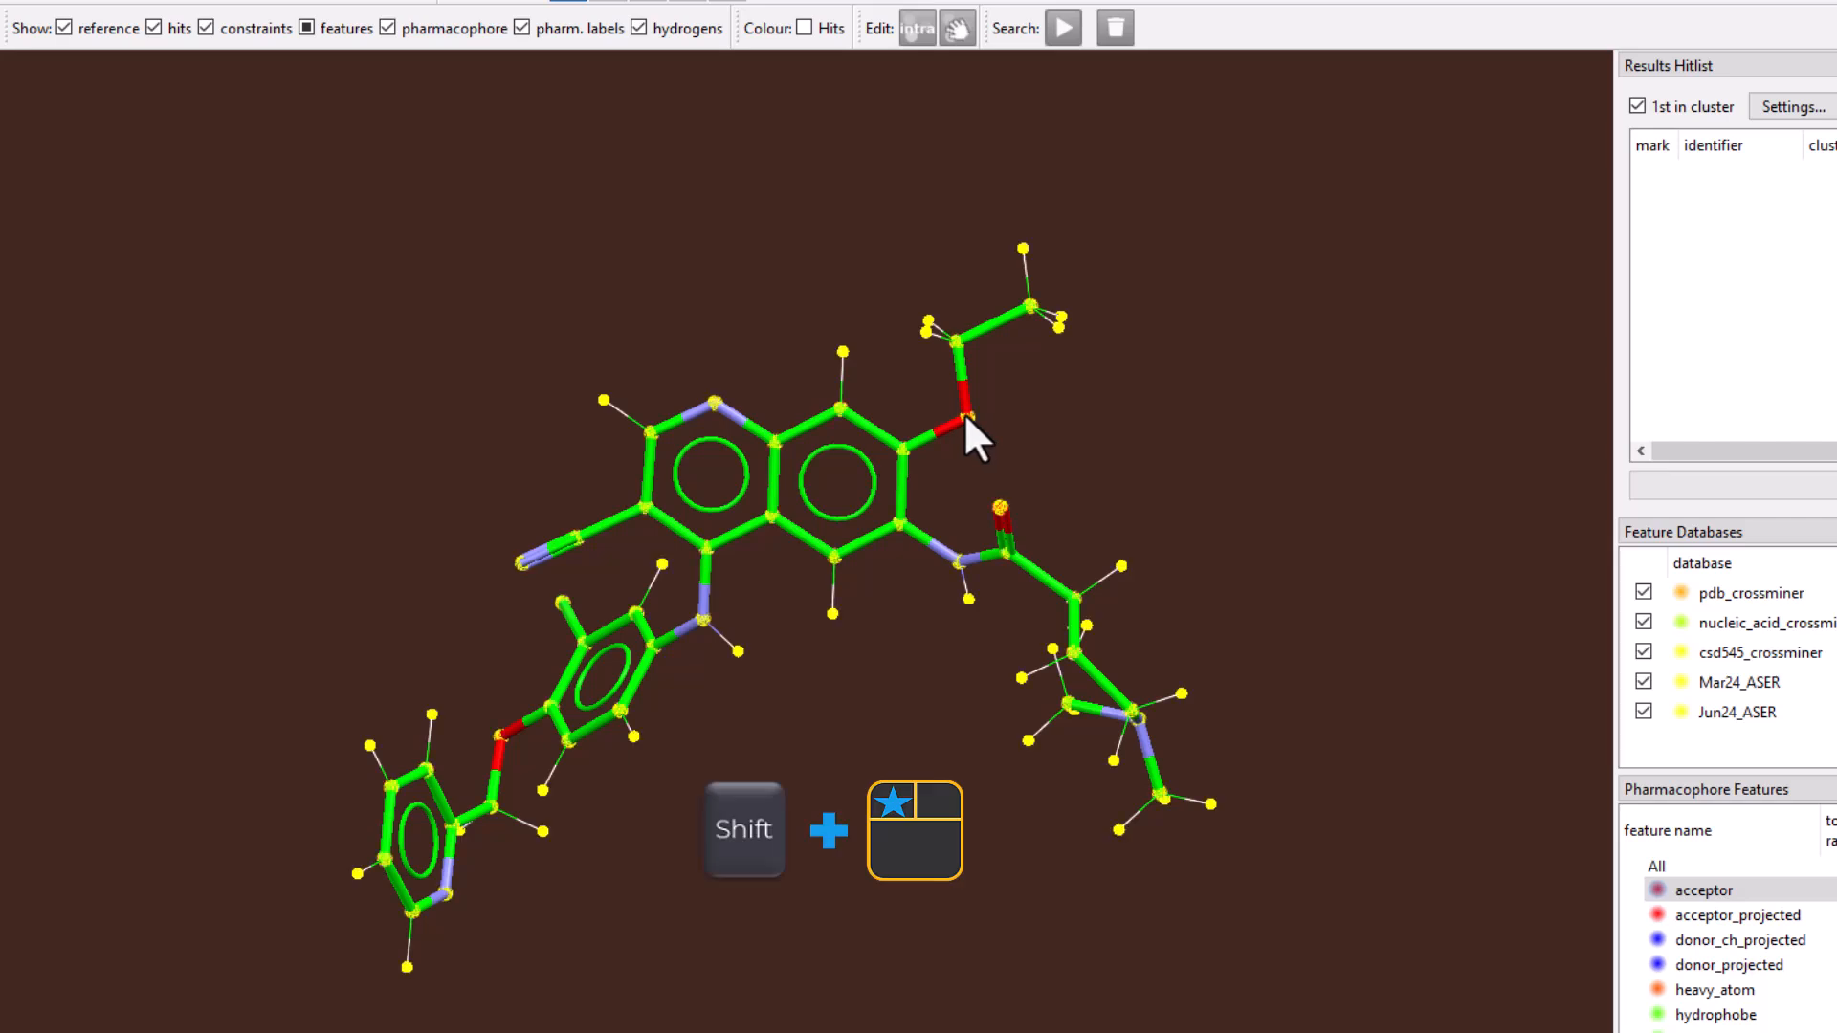
pyautogui.rightClick(1392, 374)
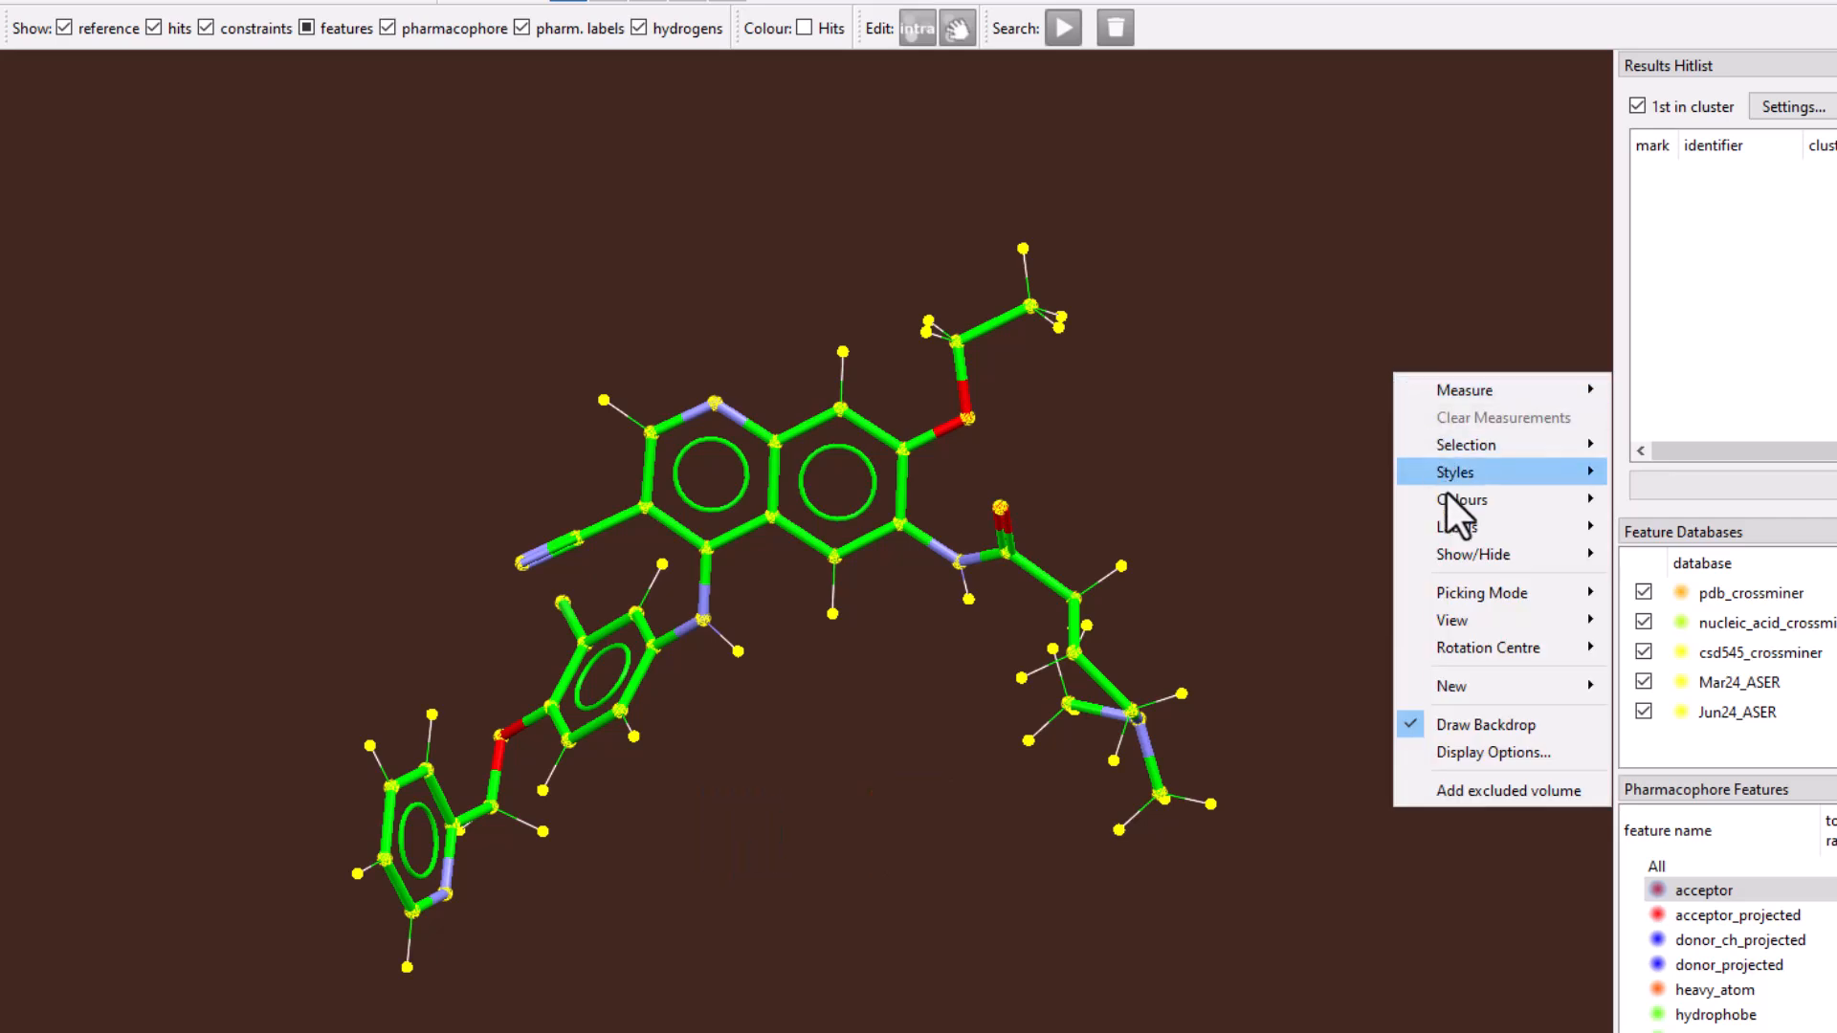
pyautogui.moveTo(1445, 521)
pyautogui.click(1638, 529)
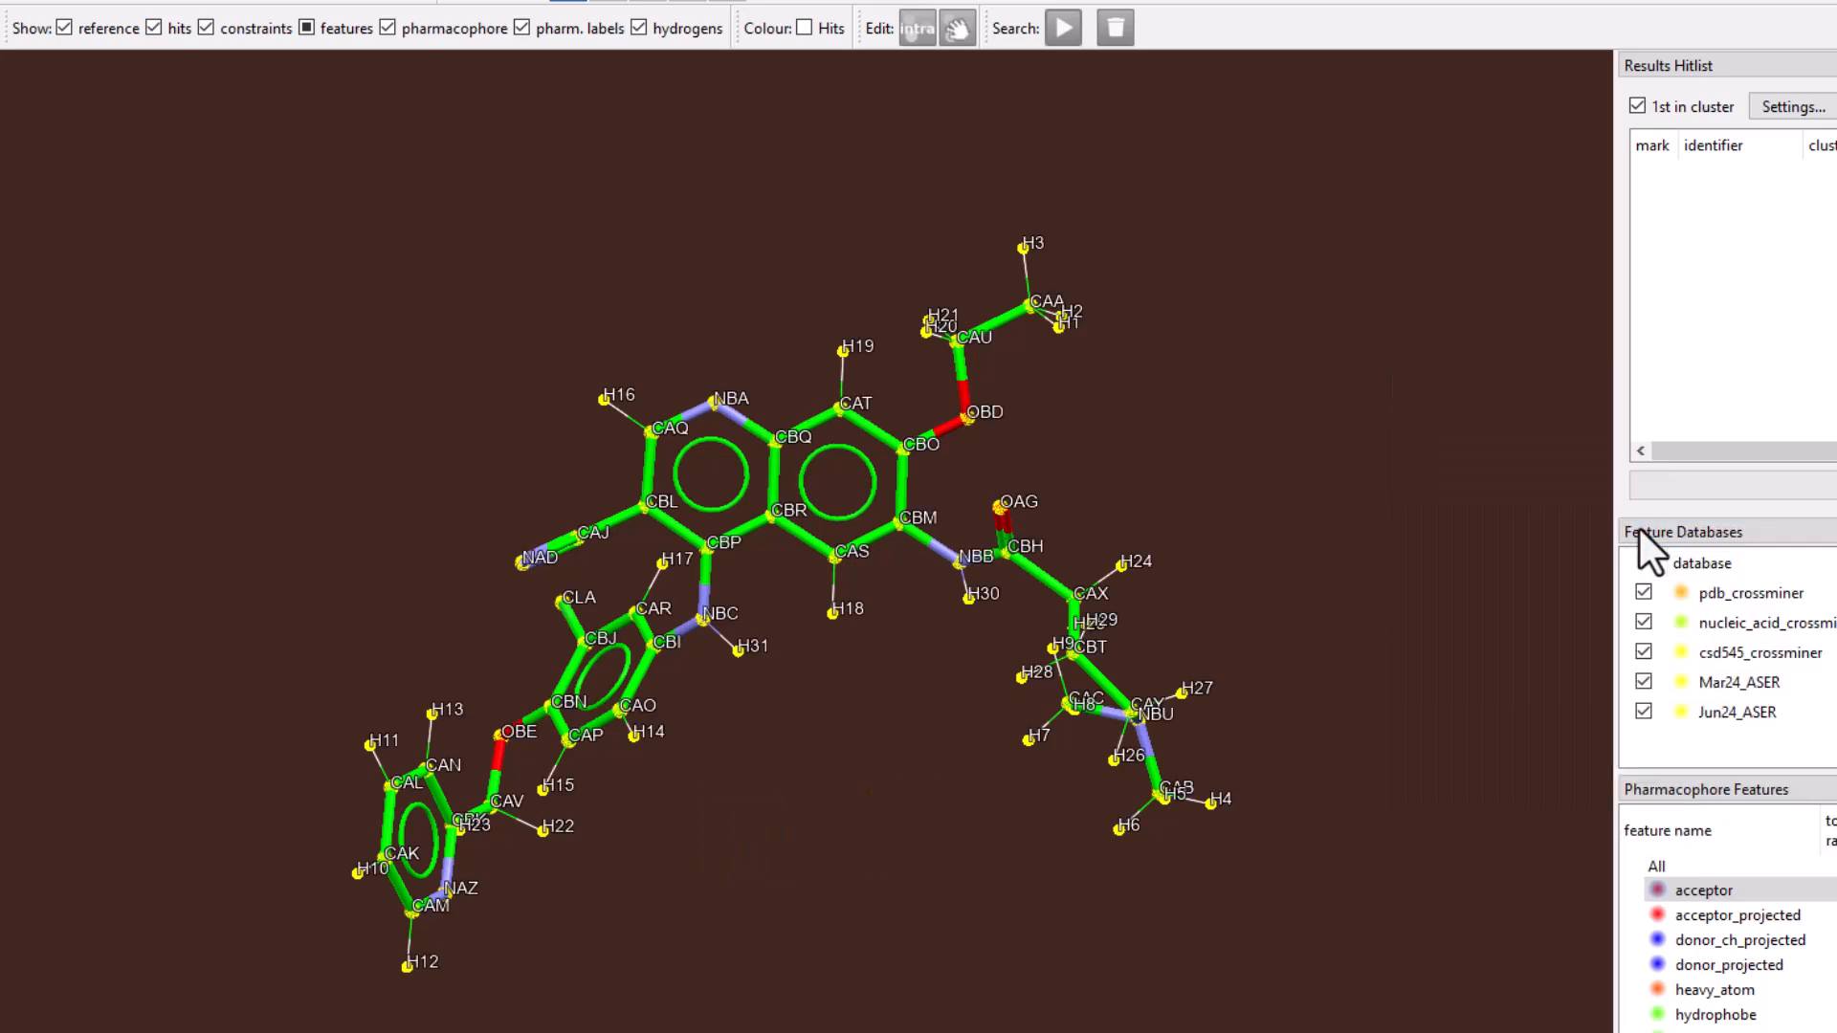
pyautogui.moveTo(1005, 718); pyautogui.dragTo(789, 766)
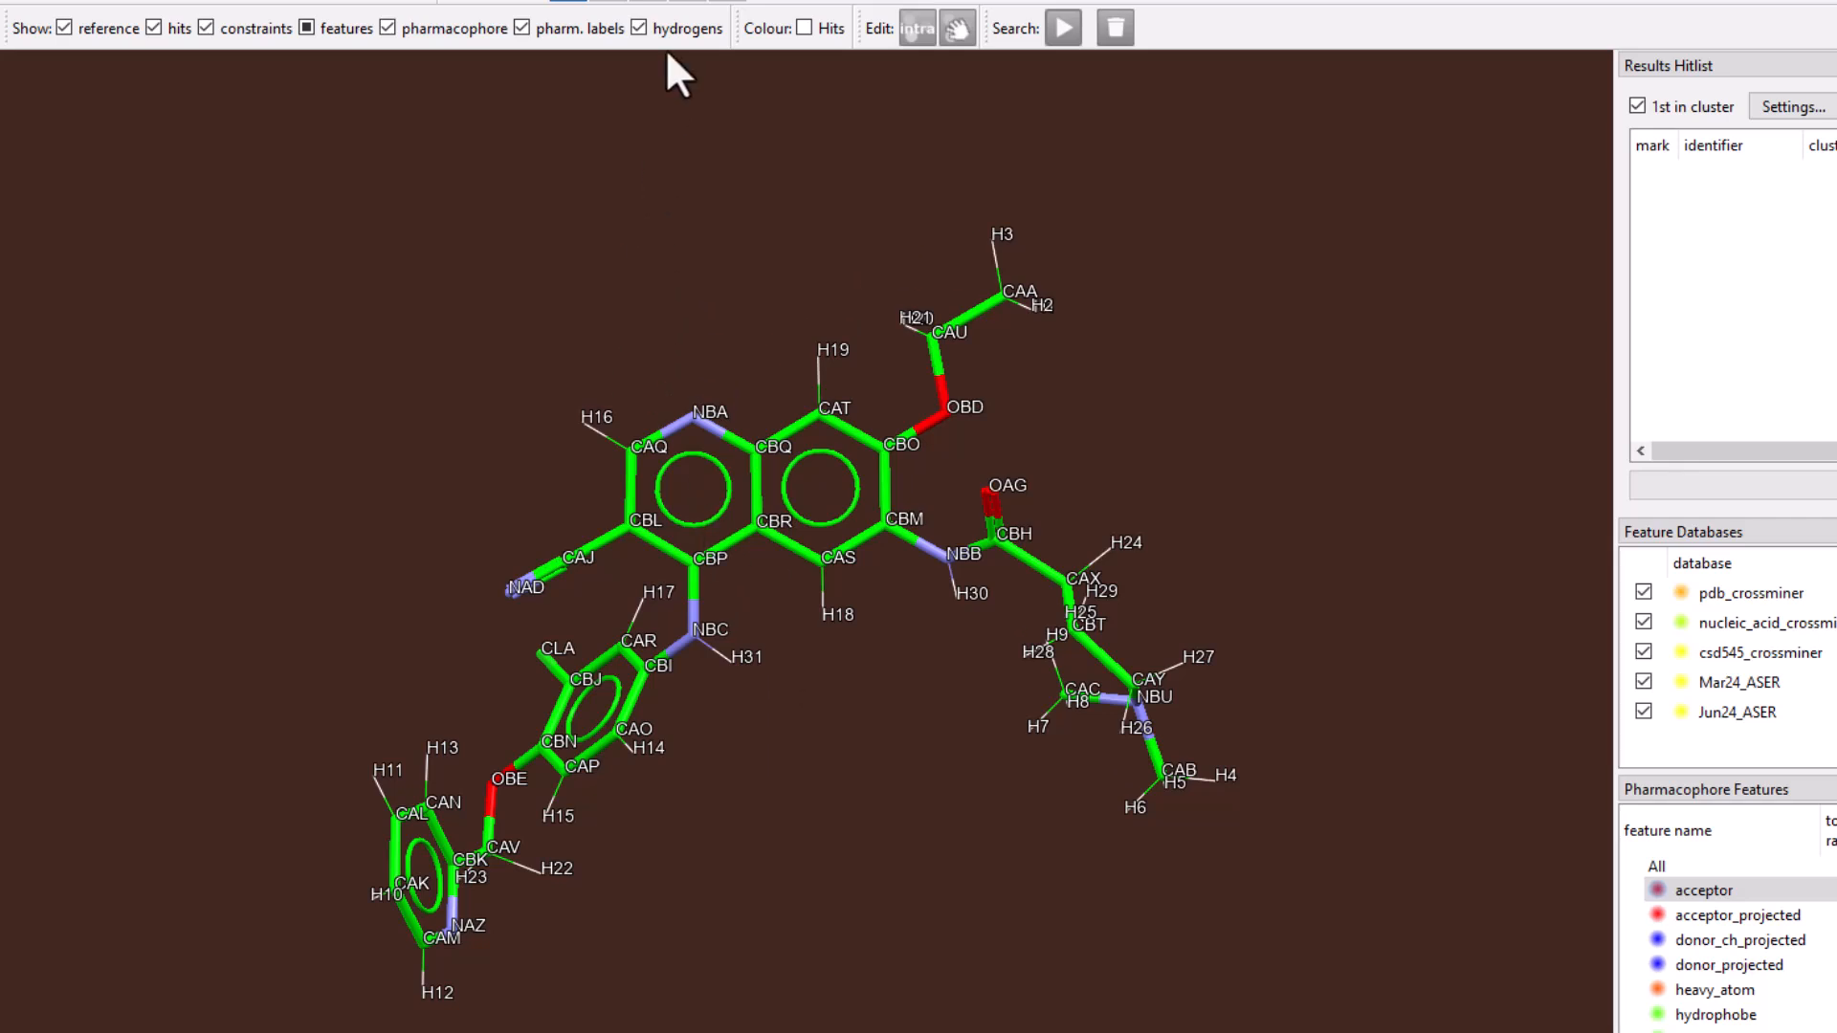
# - Hide the hydrogen atoms of the labelled reference molecule
pyautogui.click(638, 28)
pyautogui.click(638, 27)
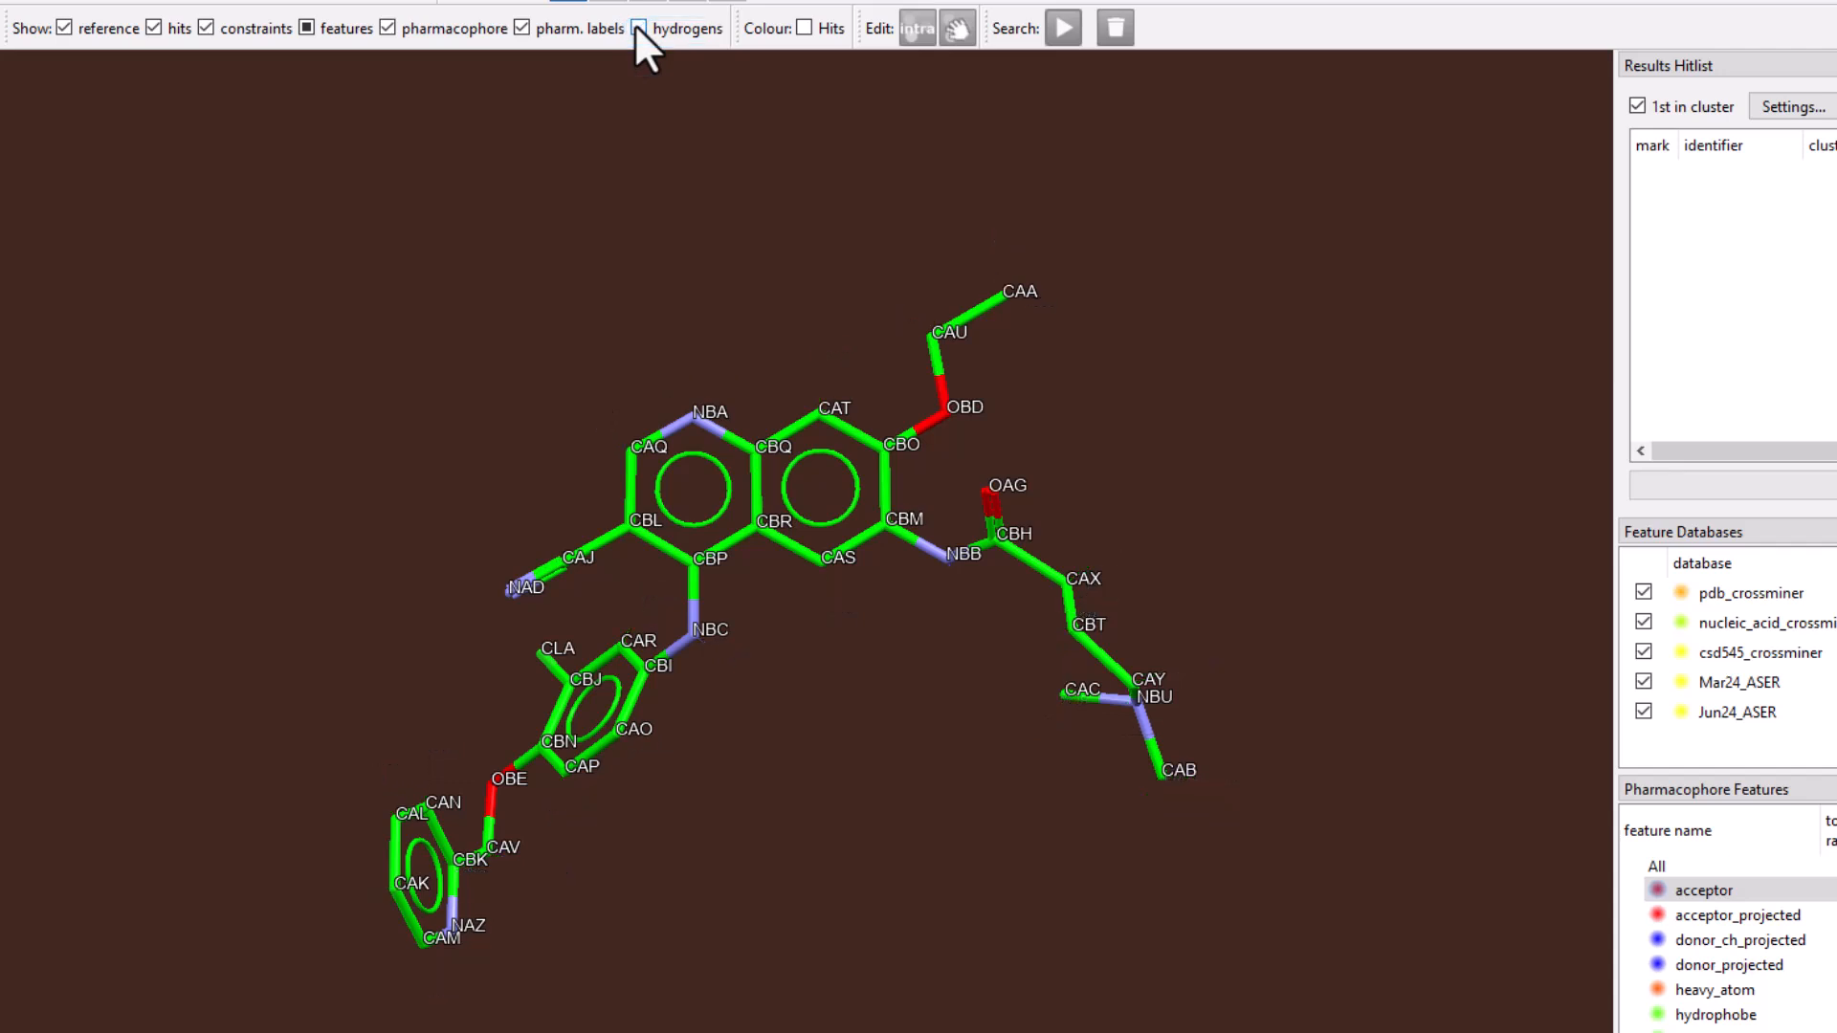
pyautogui.moveTo(767, 572); pyautogui.dragTo(786, 609)
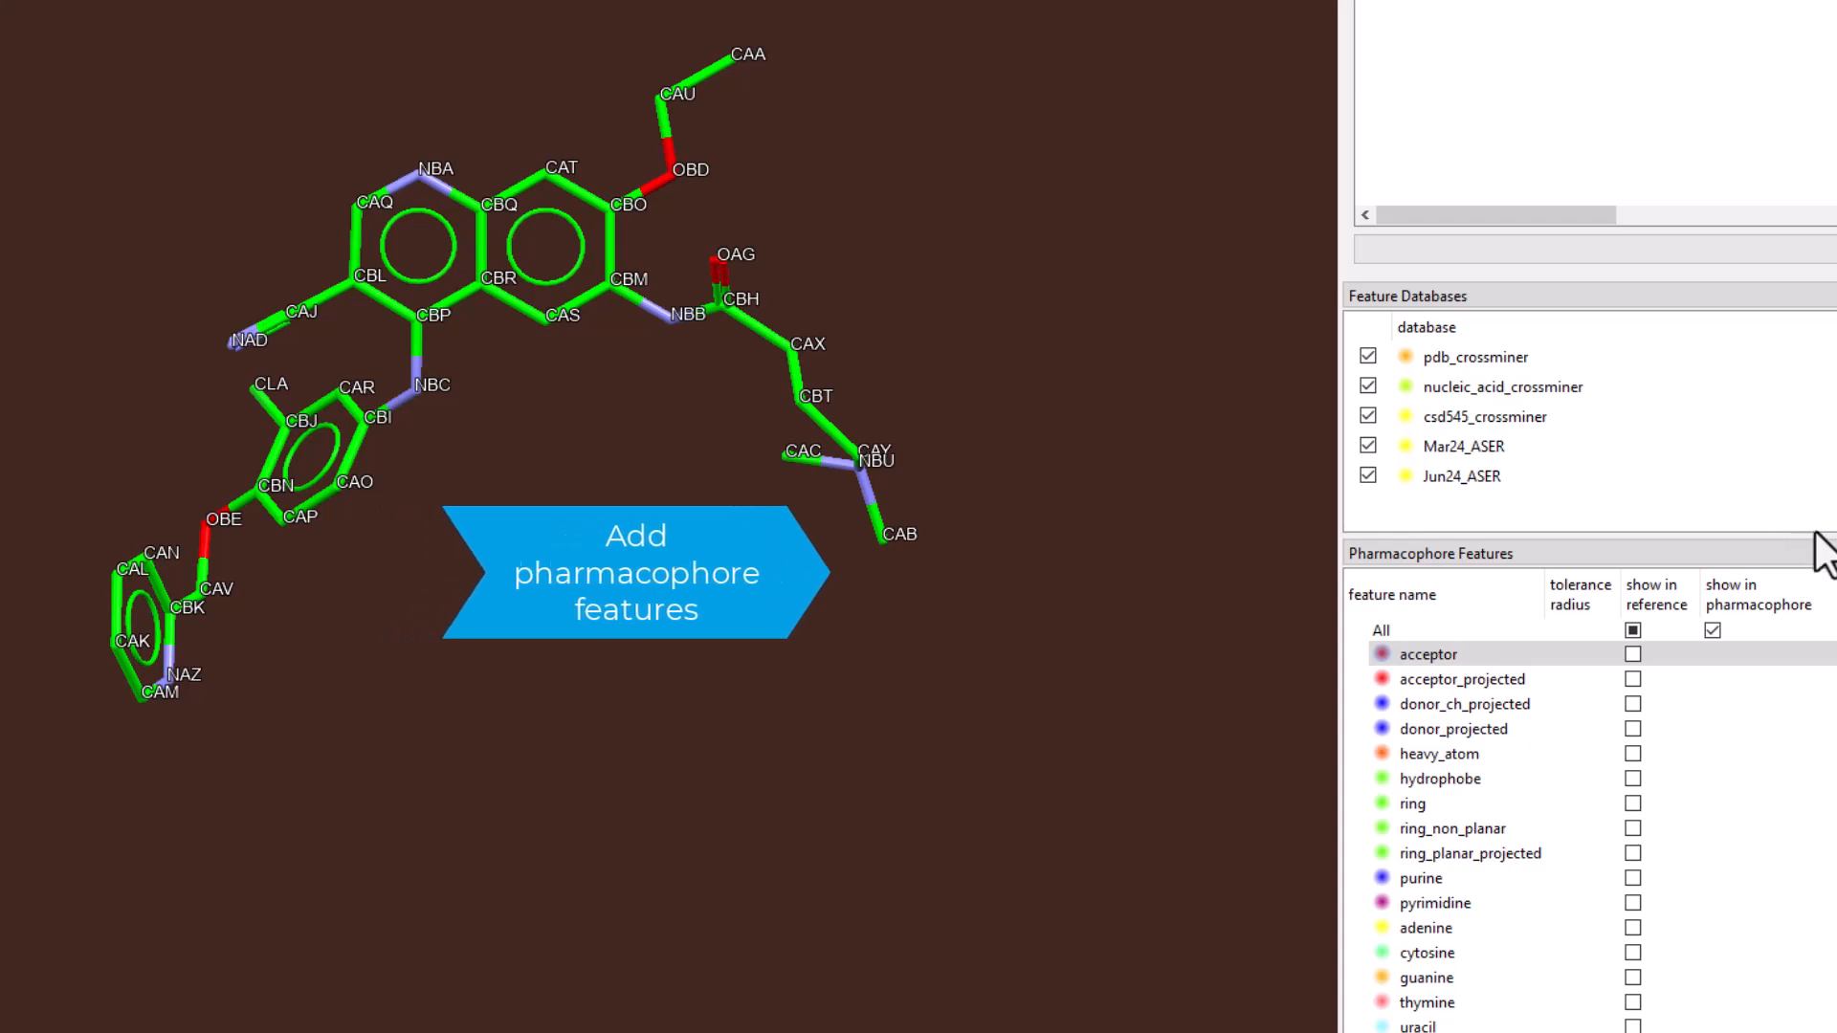
# - Enlarge the Pharmacophore Features list, keeping all feature databases in view, and look through the available feature types
pyautogui.moveTo(1811, 534); pyautogui.dragTo(1789, 418)
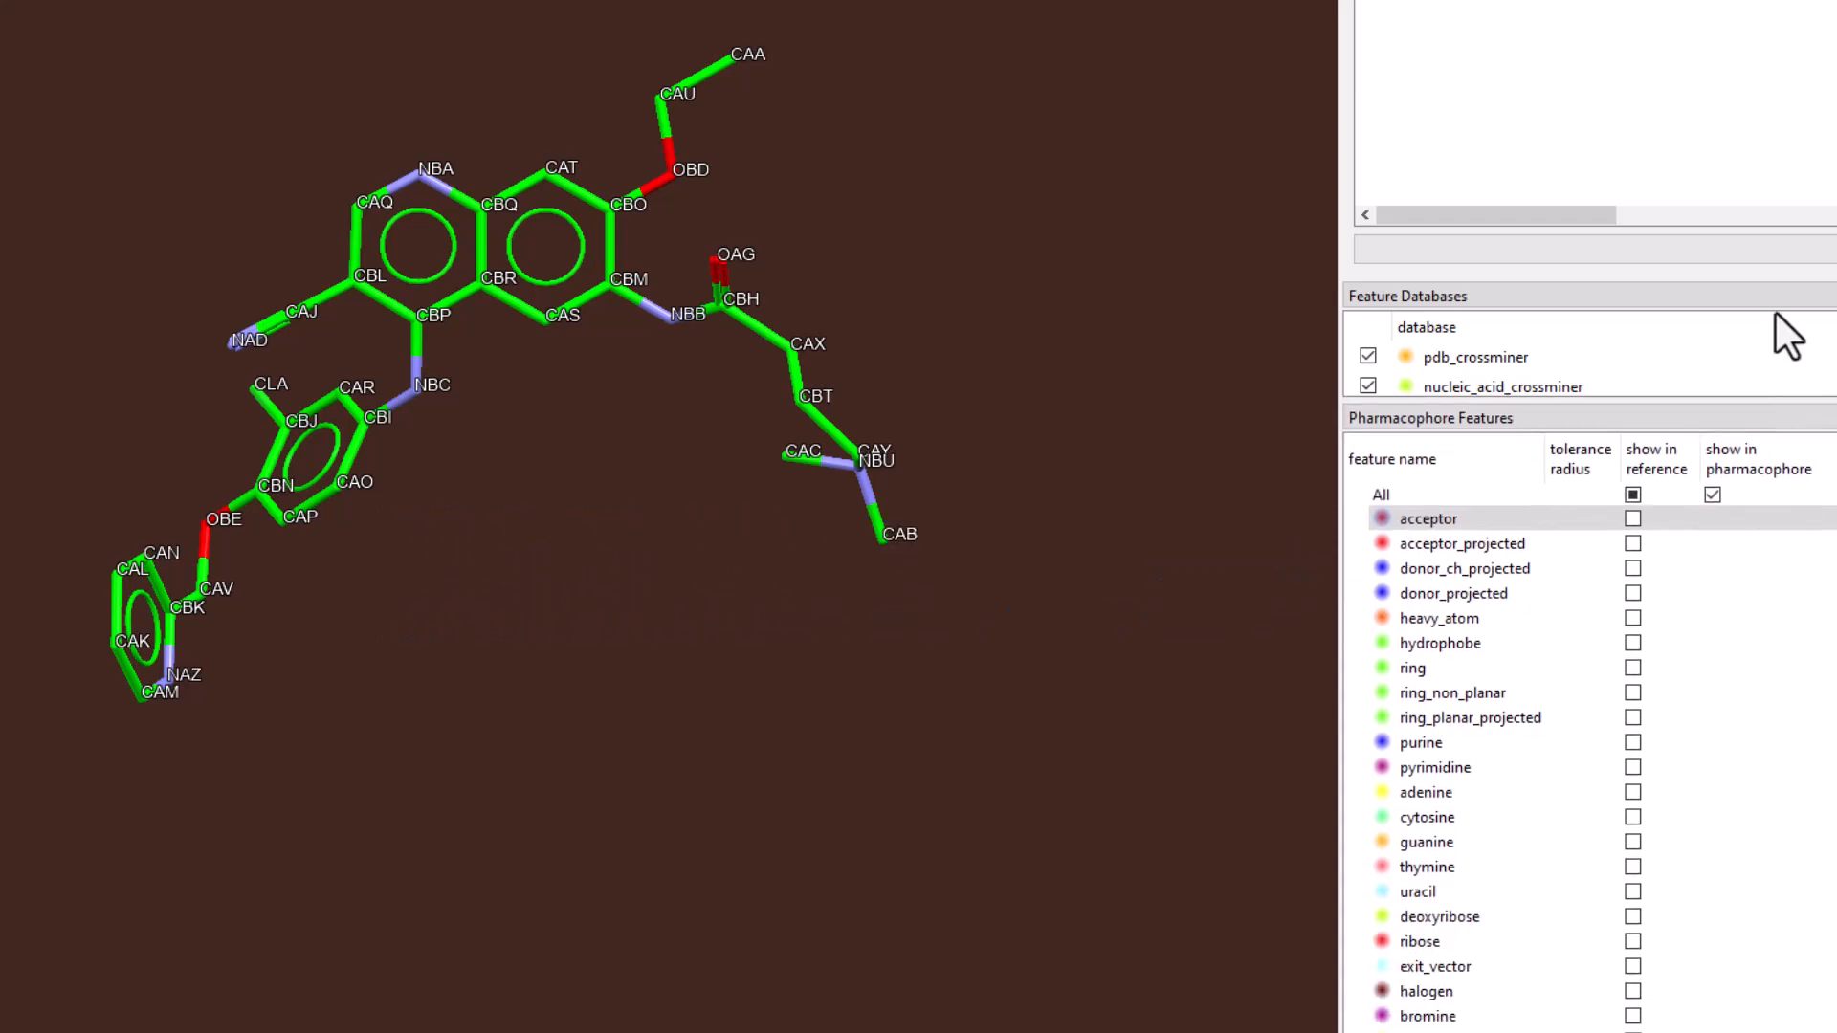
pyautogui.moveTo(1767, 280); pyautogui.dragTo(1736, 184)
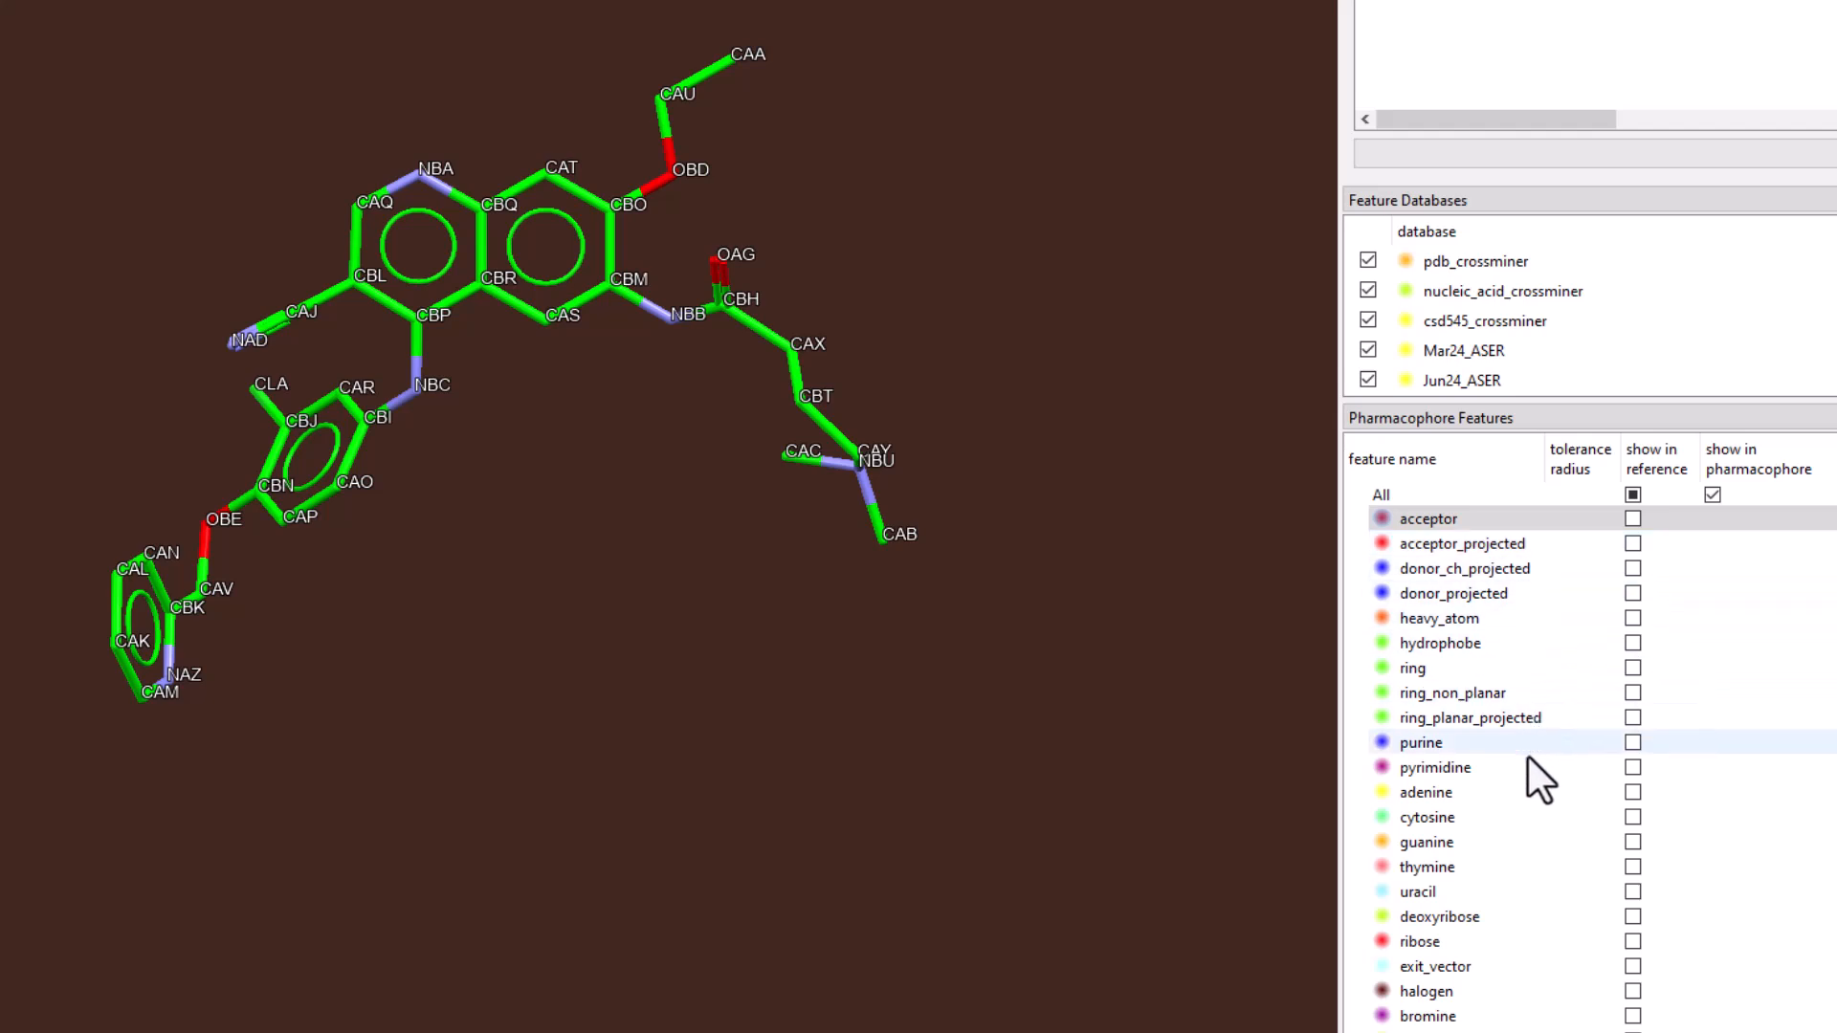
pyautogui.scroll(-2, 1526, 857)
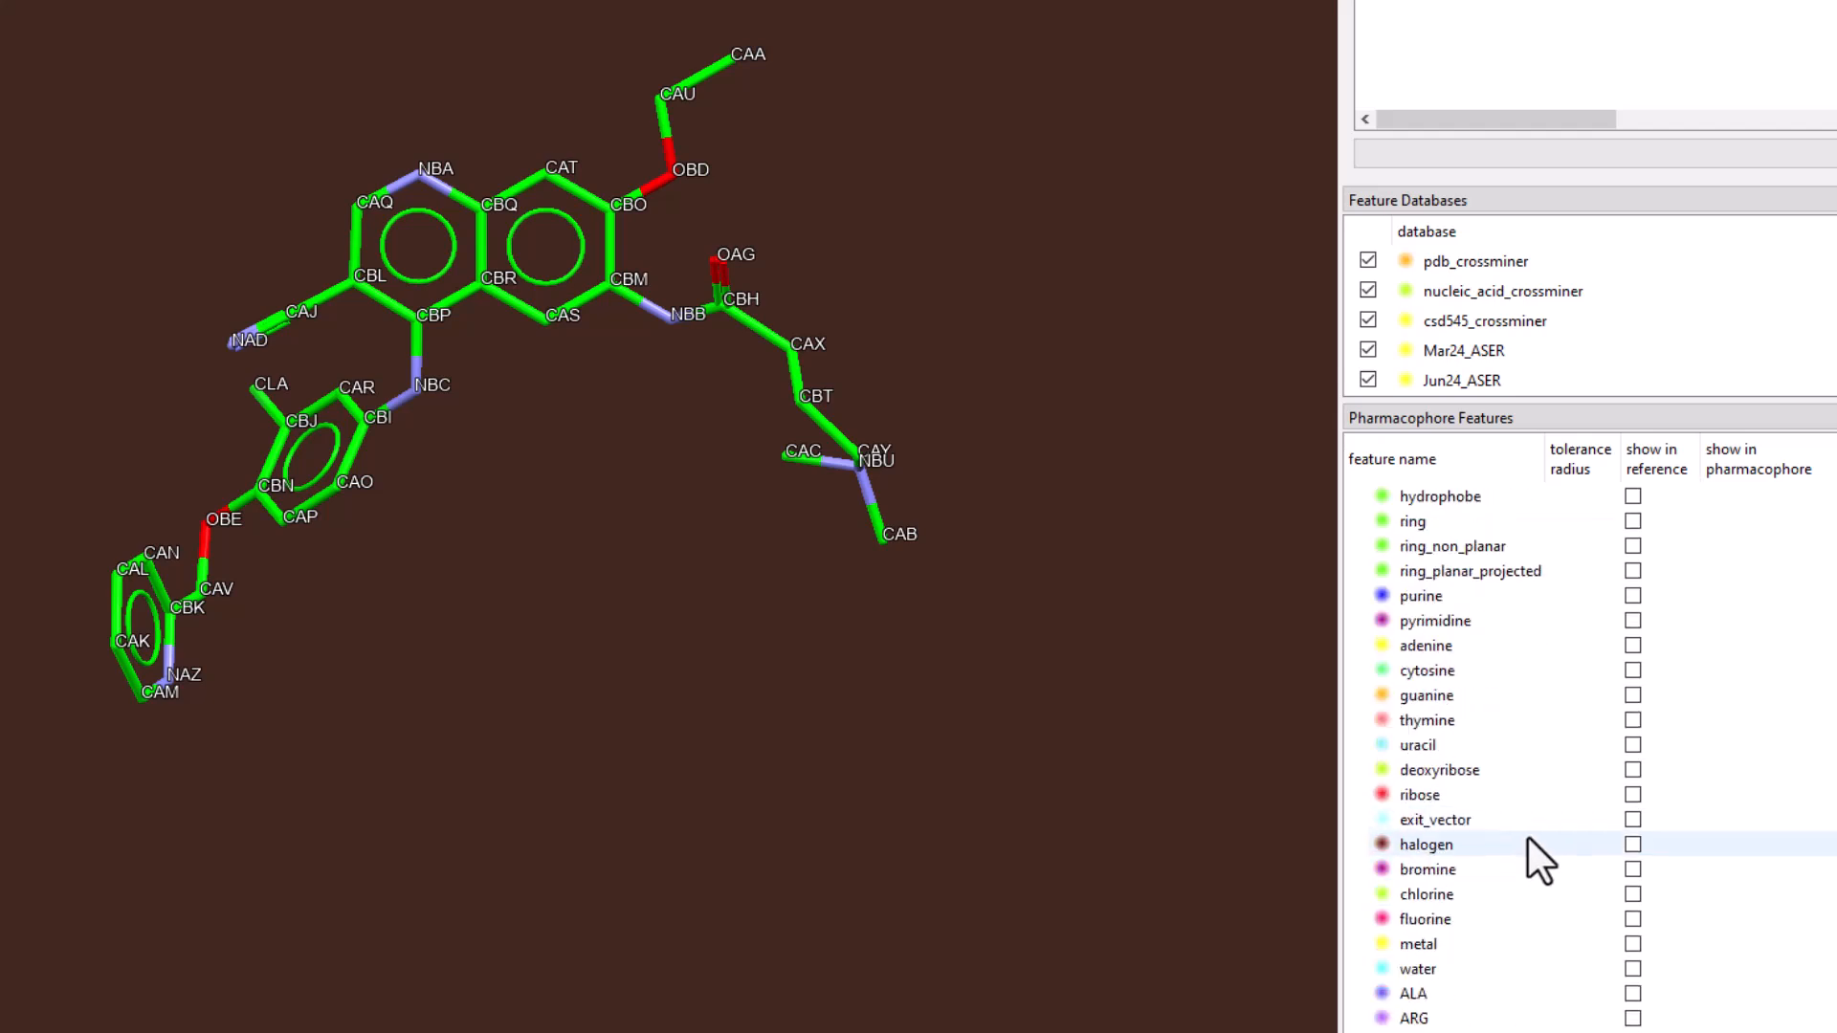
pyautogui.scroll(-3, 1550, 1000)
pyautogui.scroll(-3, 1548, 995)
pyautogui.scroll(4, 1550, 975)
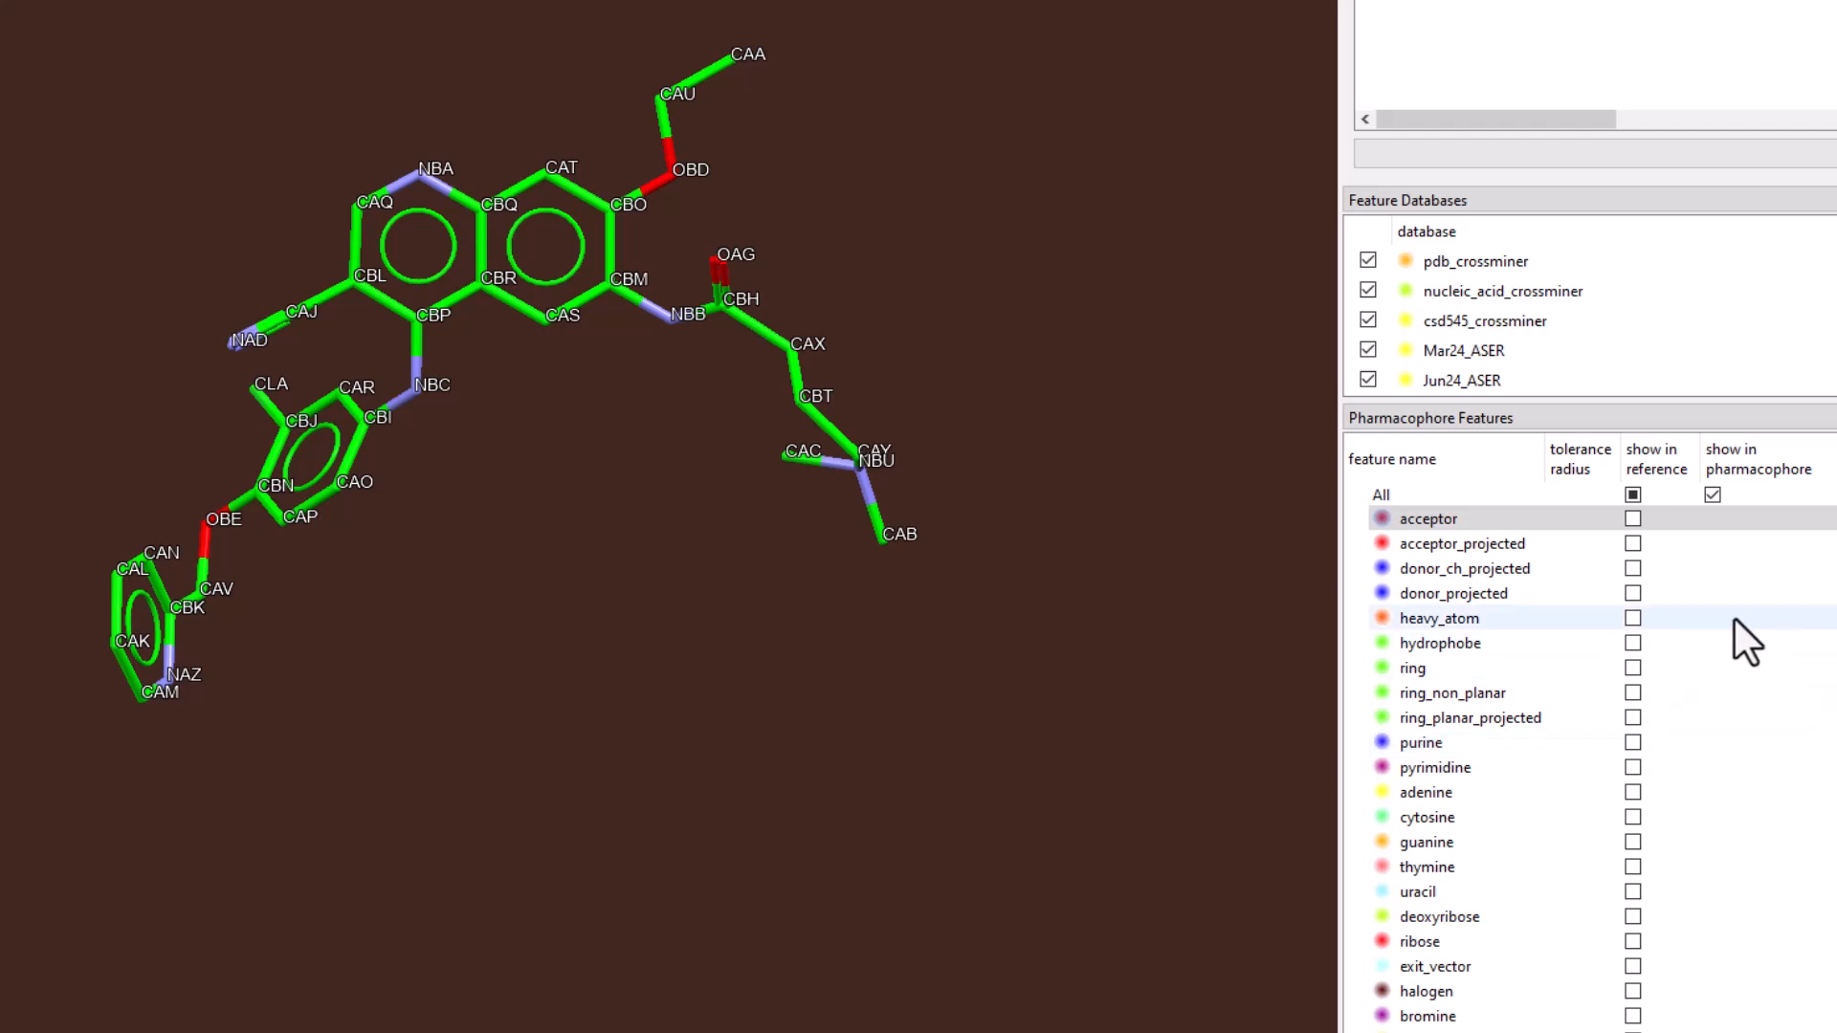
# - Show the donor_projected features in the reference and add the one at nitrogen NBC to the pharmacophore
pyautogui.click(1631, 594)
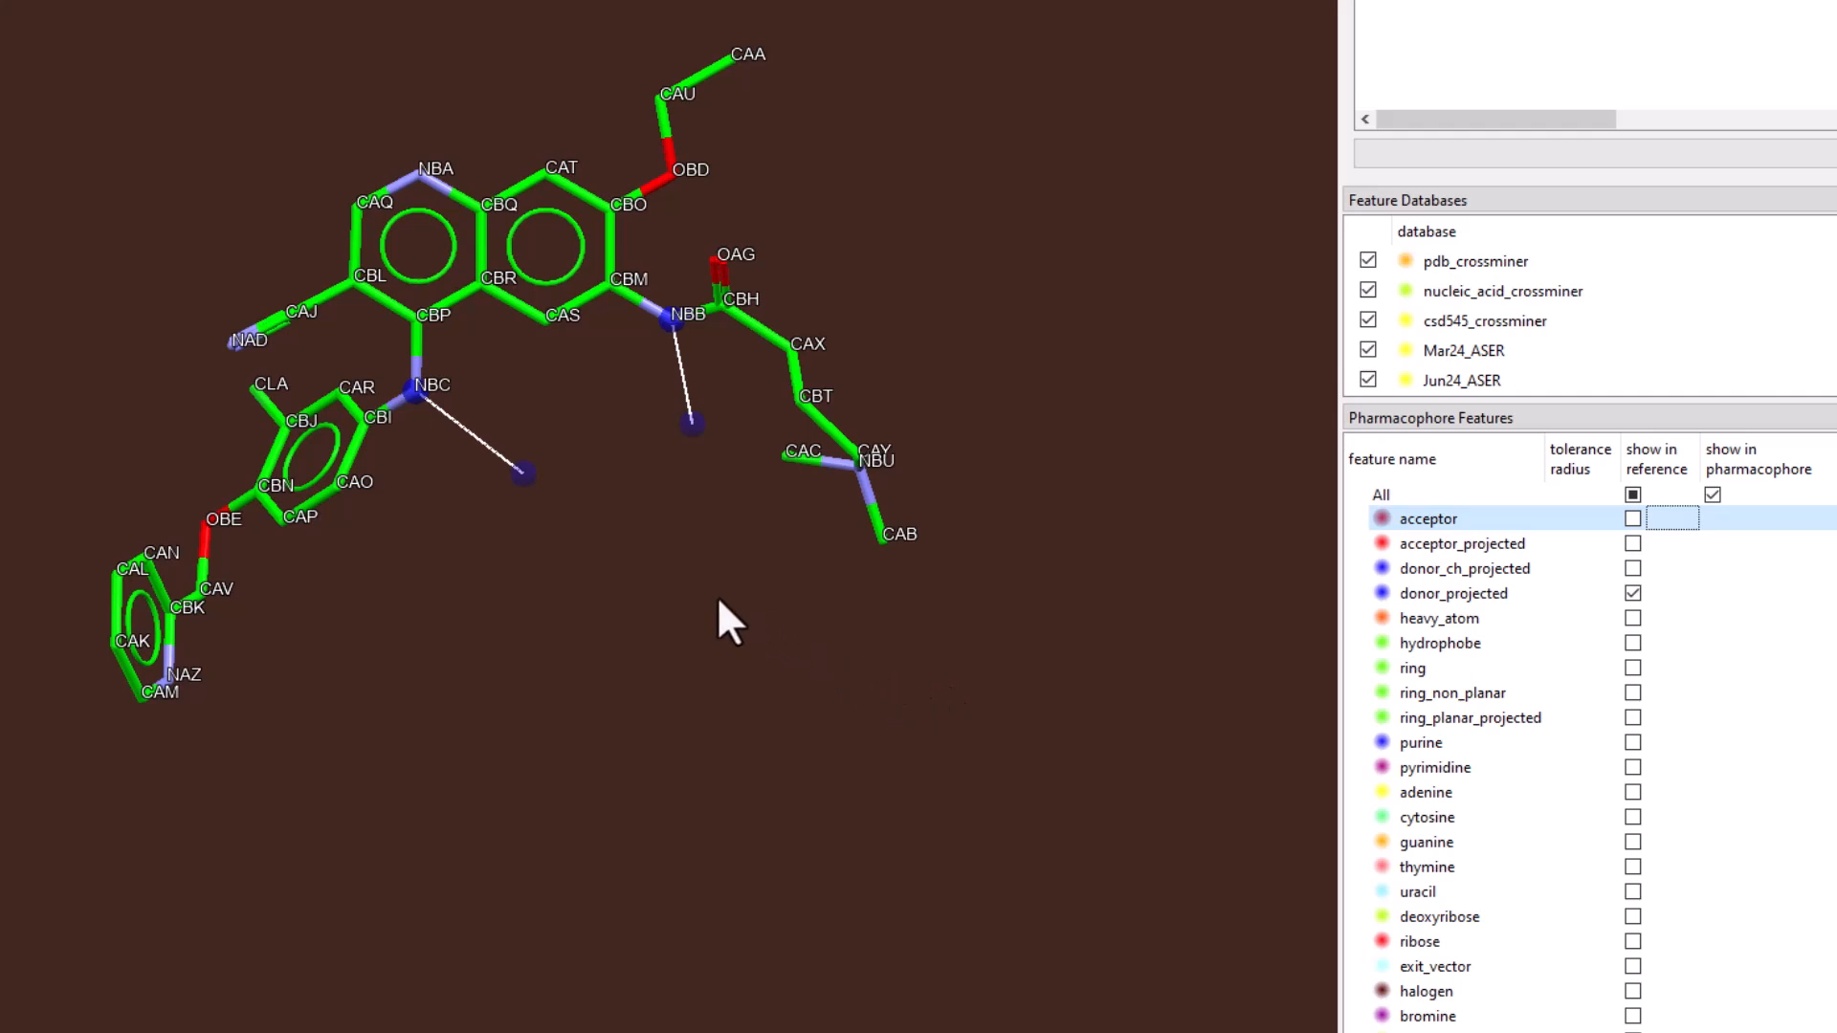
pyautogui.rightClick(408, 388)
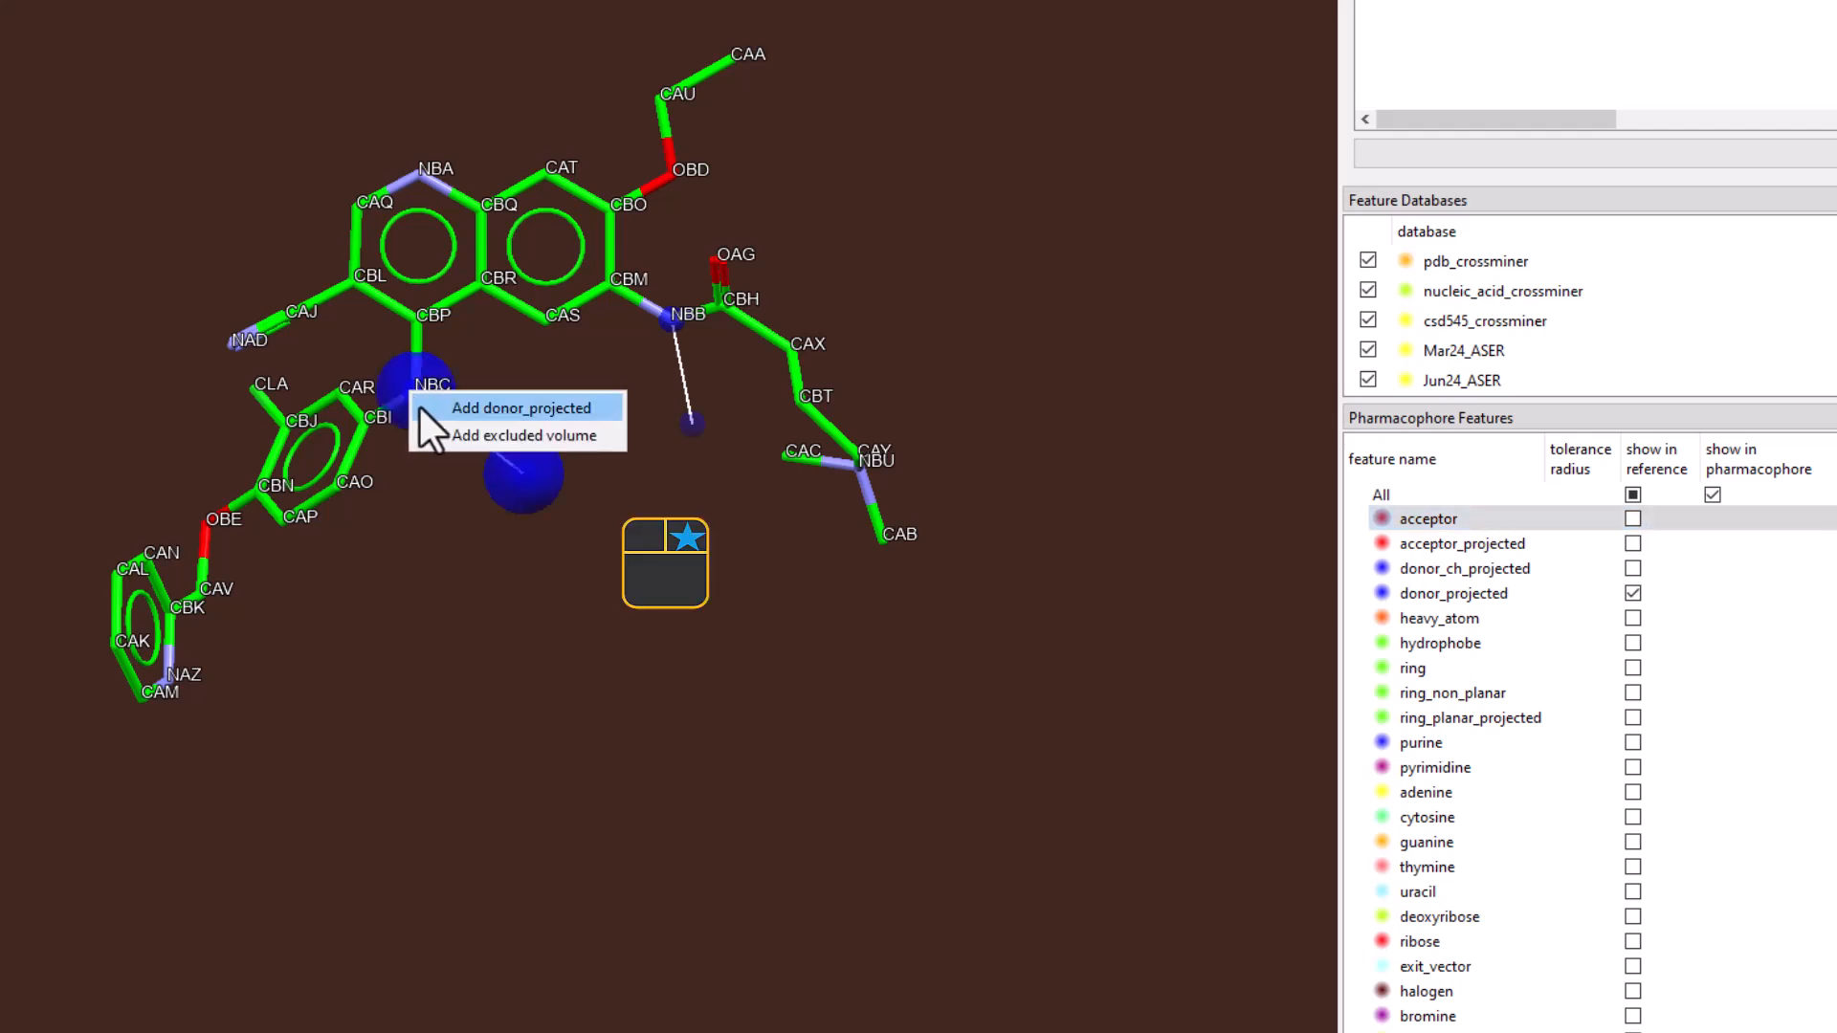
pyautogui.click(426, 410)
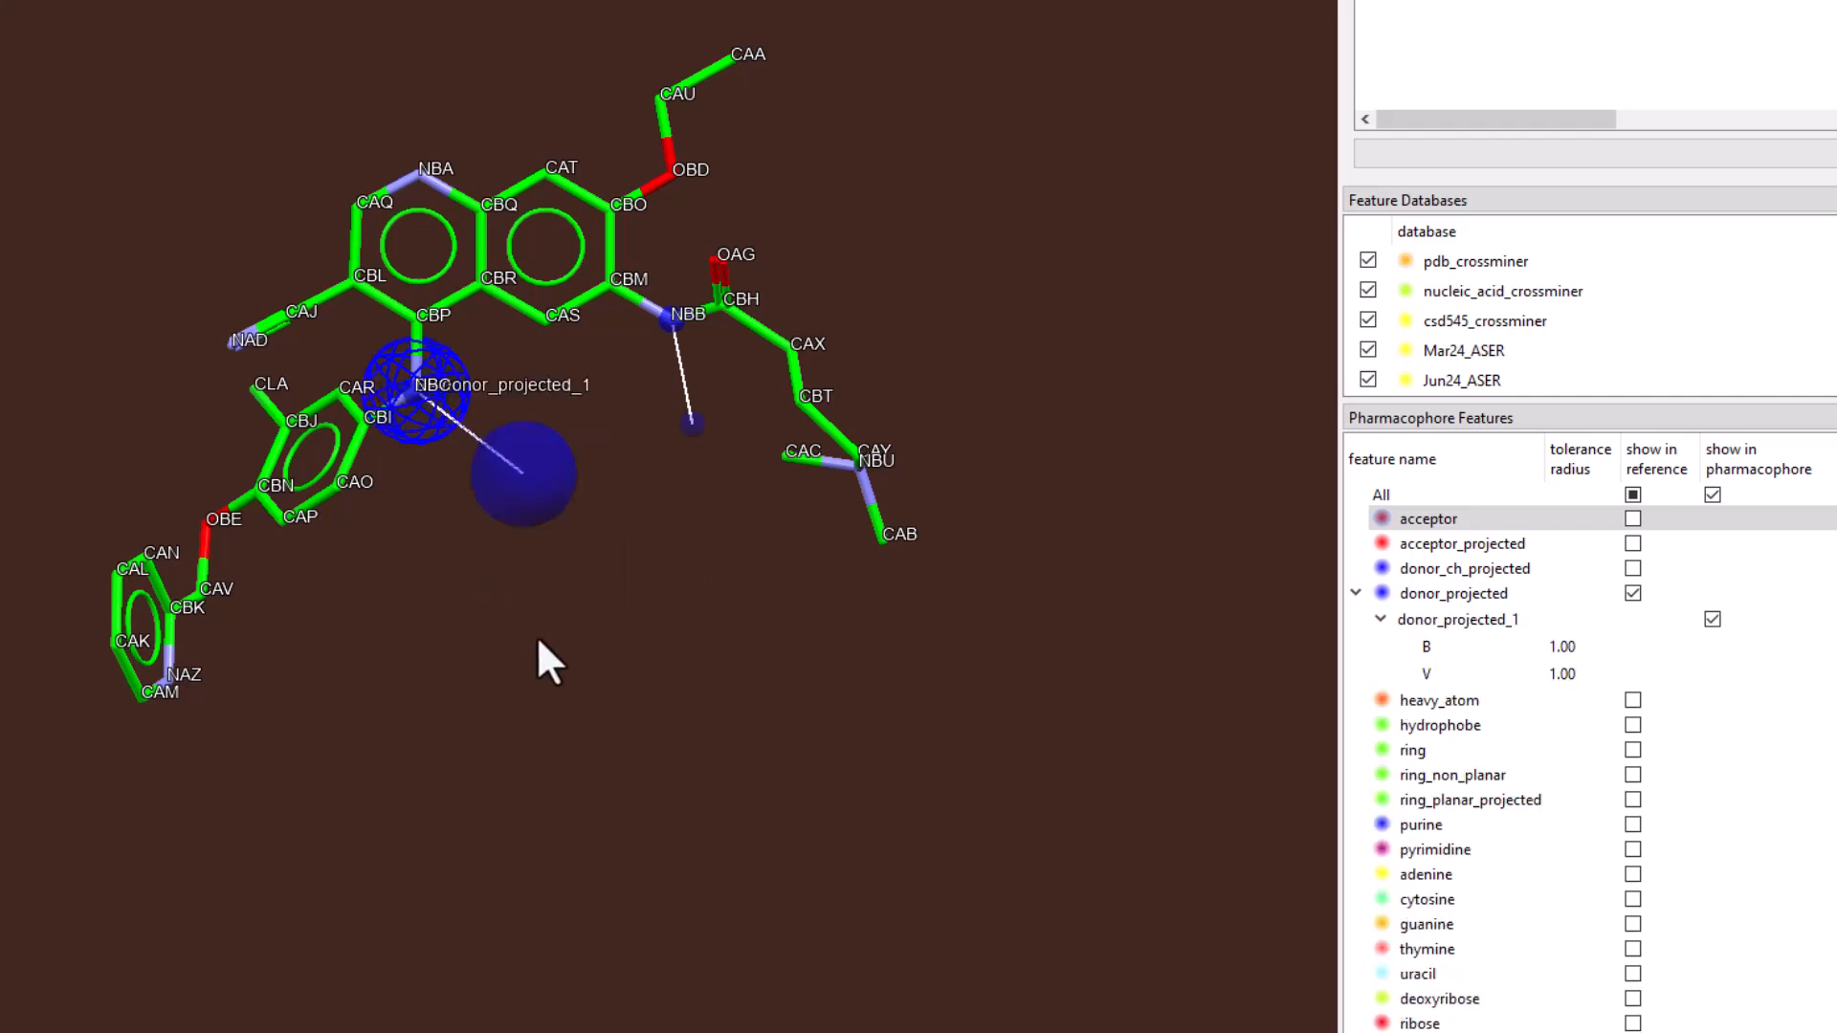
pyautogui.moveTo(607, 670)
pyautogui.mouseDown()
pyautogui.moveTo(565, 630)
pyautogui.moveTo(597, 666)
pyautogui.mouseUp()
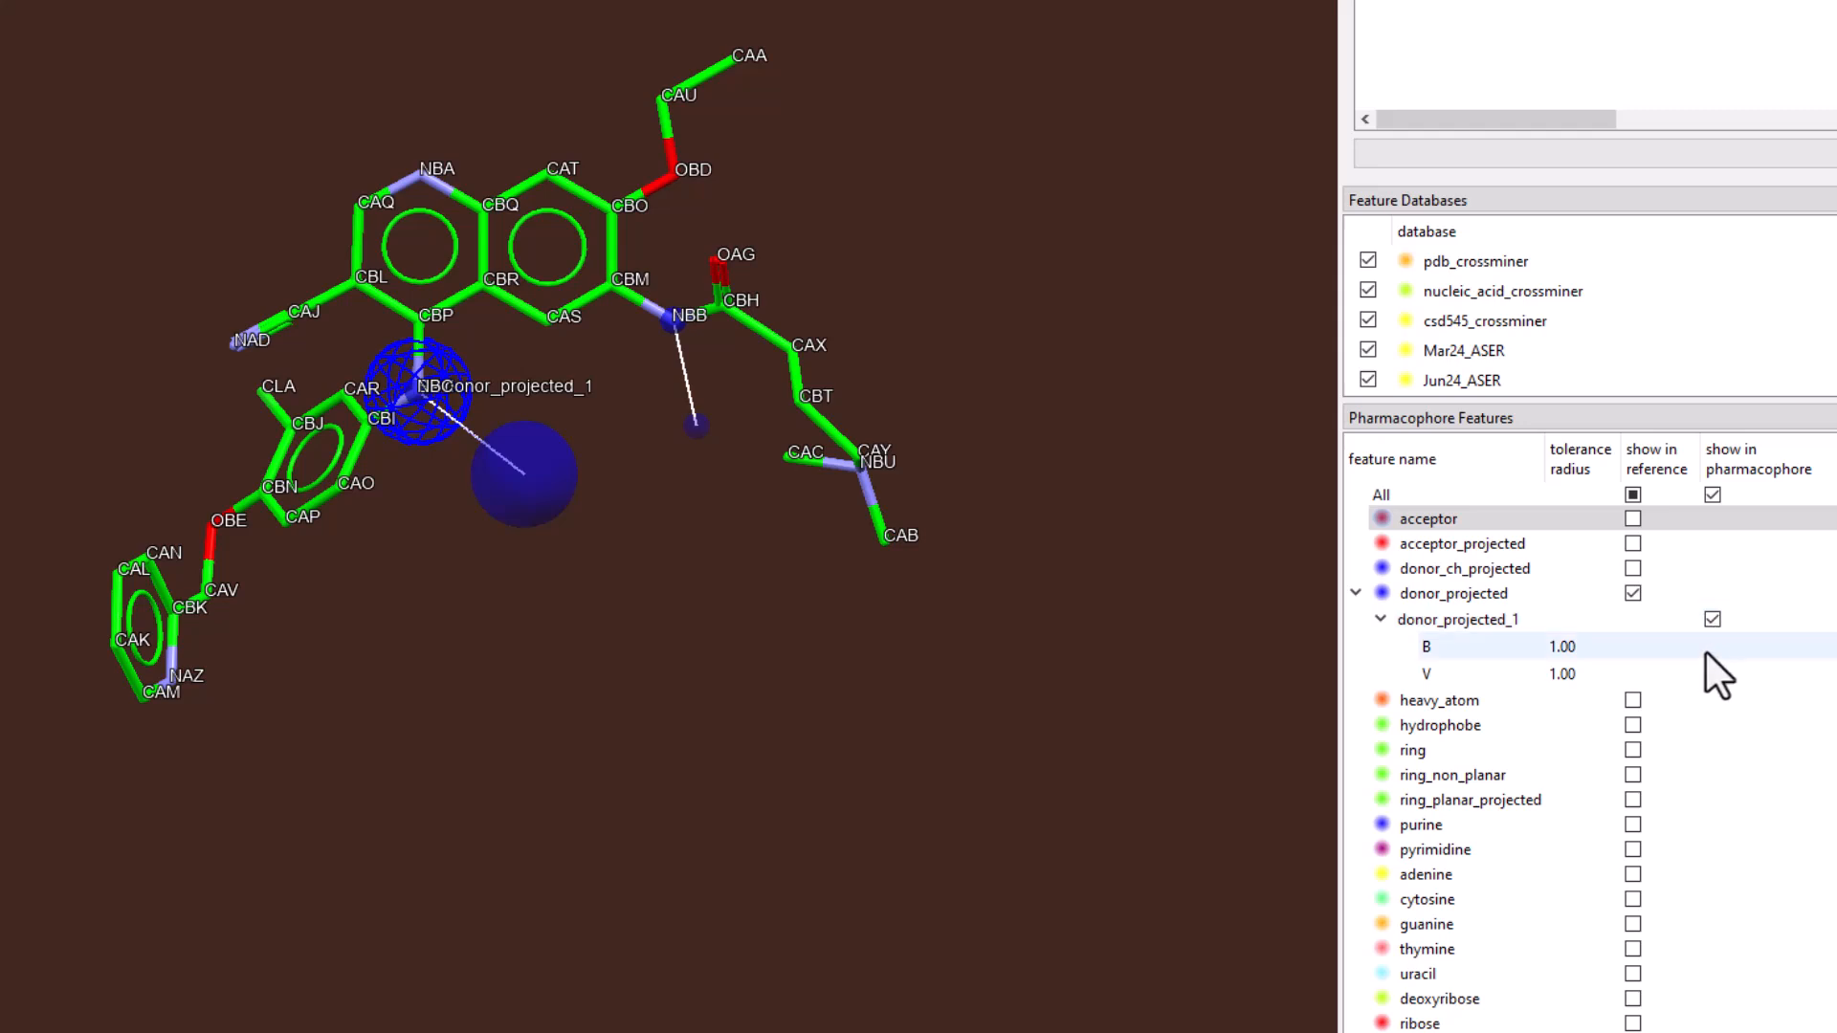
# - Try a tolerance radius of 1.10 for sphere B of donor_projected_1, and return it to 1.00
pyautogui.click(1617, 622)
pyautogui.doubleClick(1581, 642)
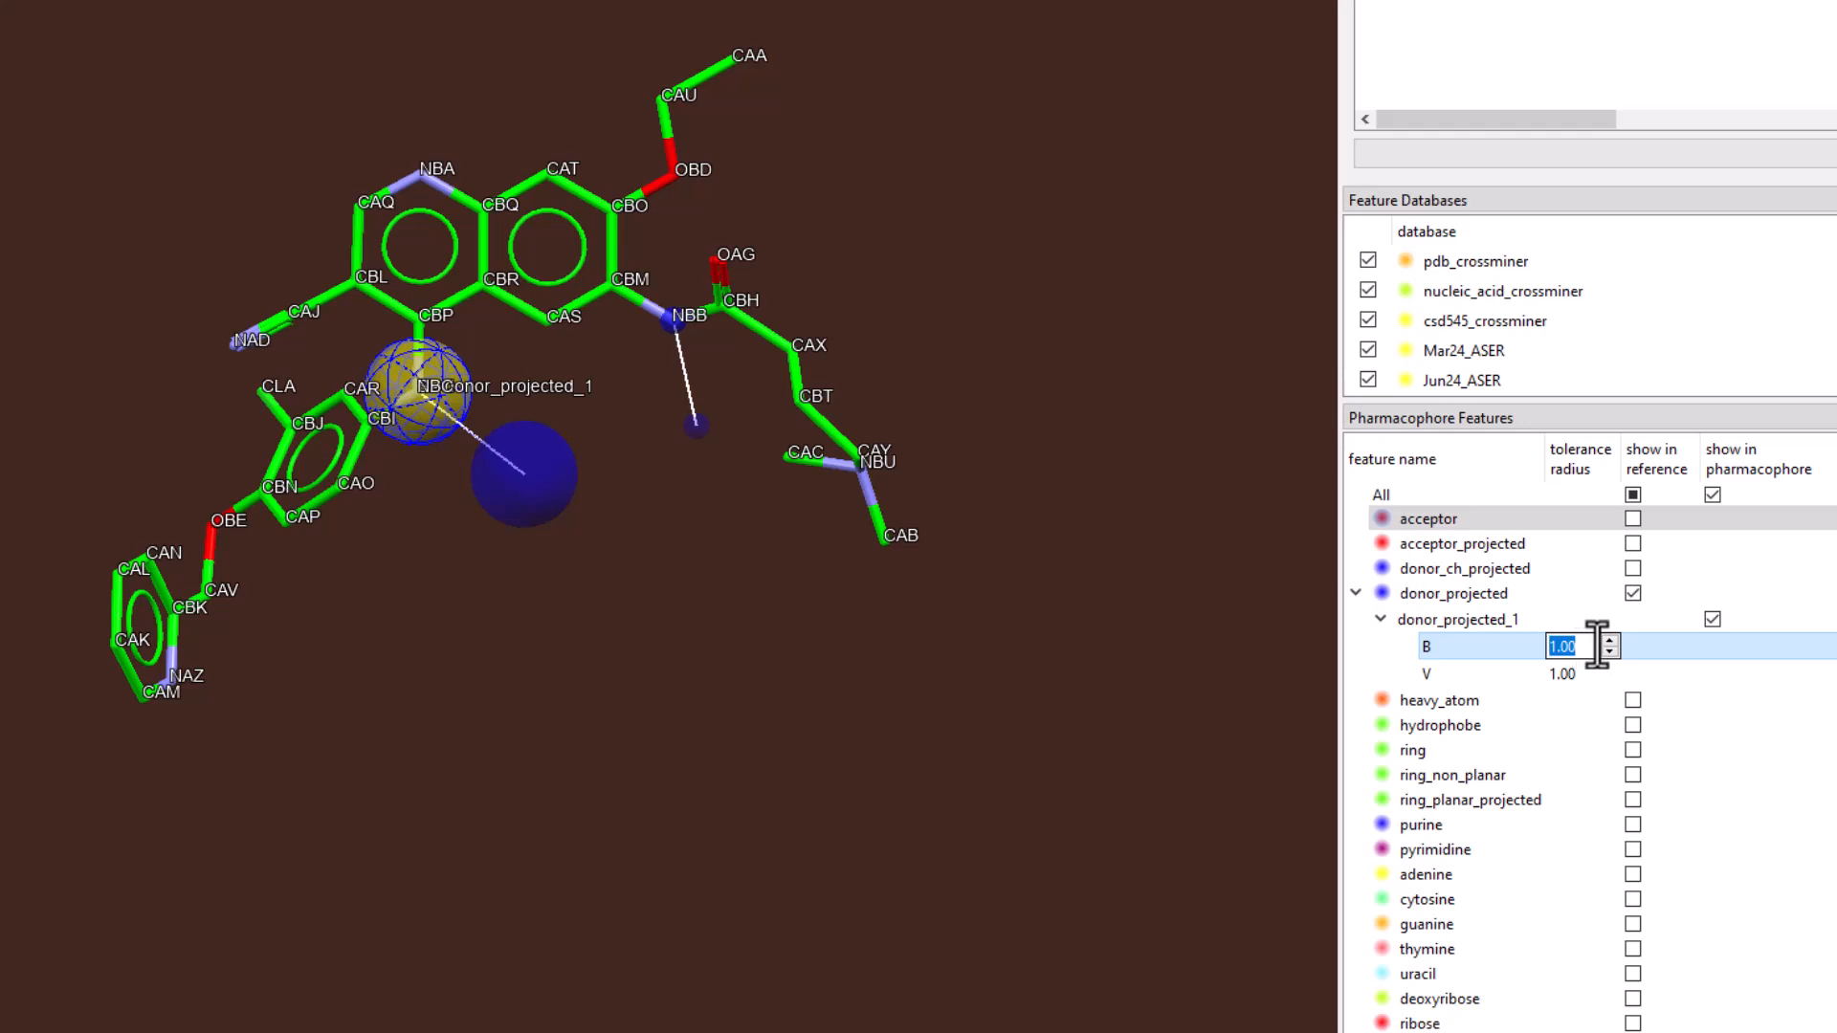
pyautogui.click(1609, 641)
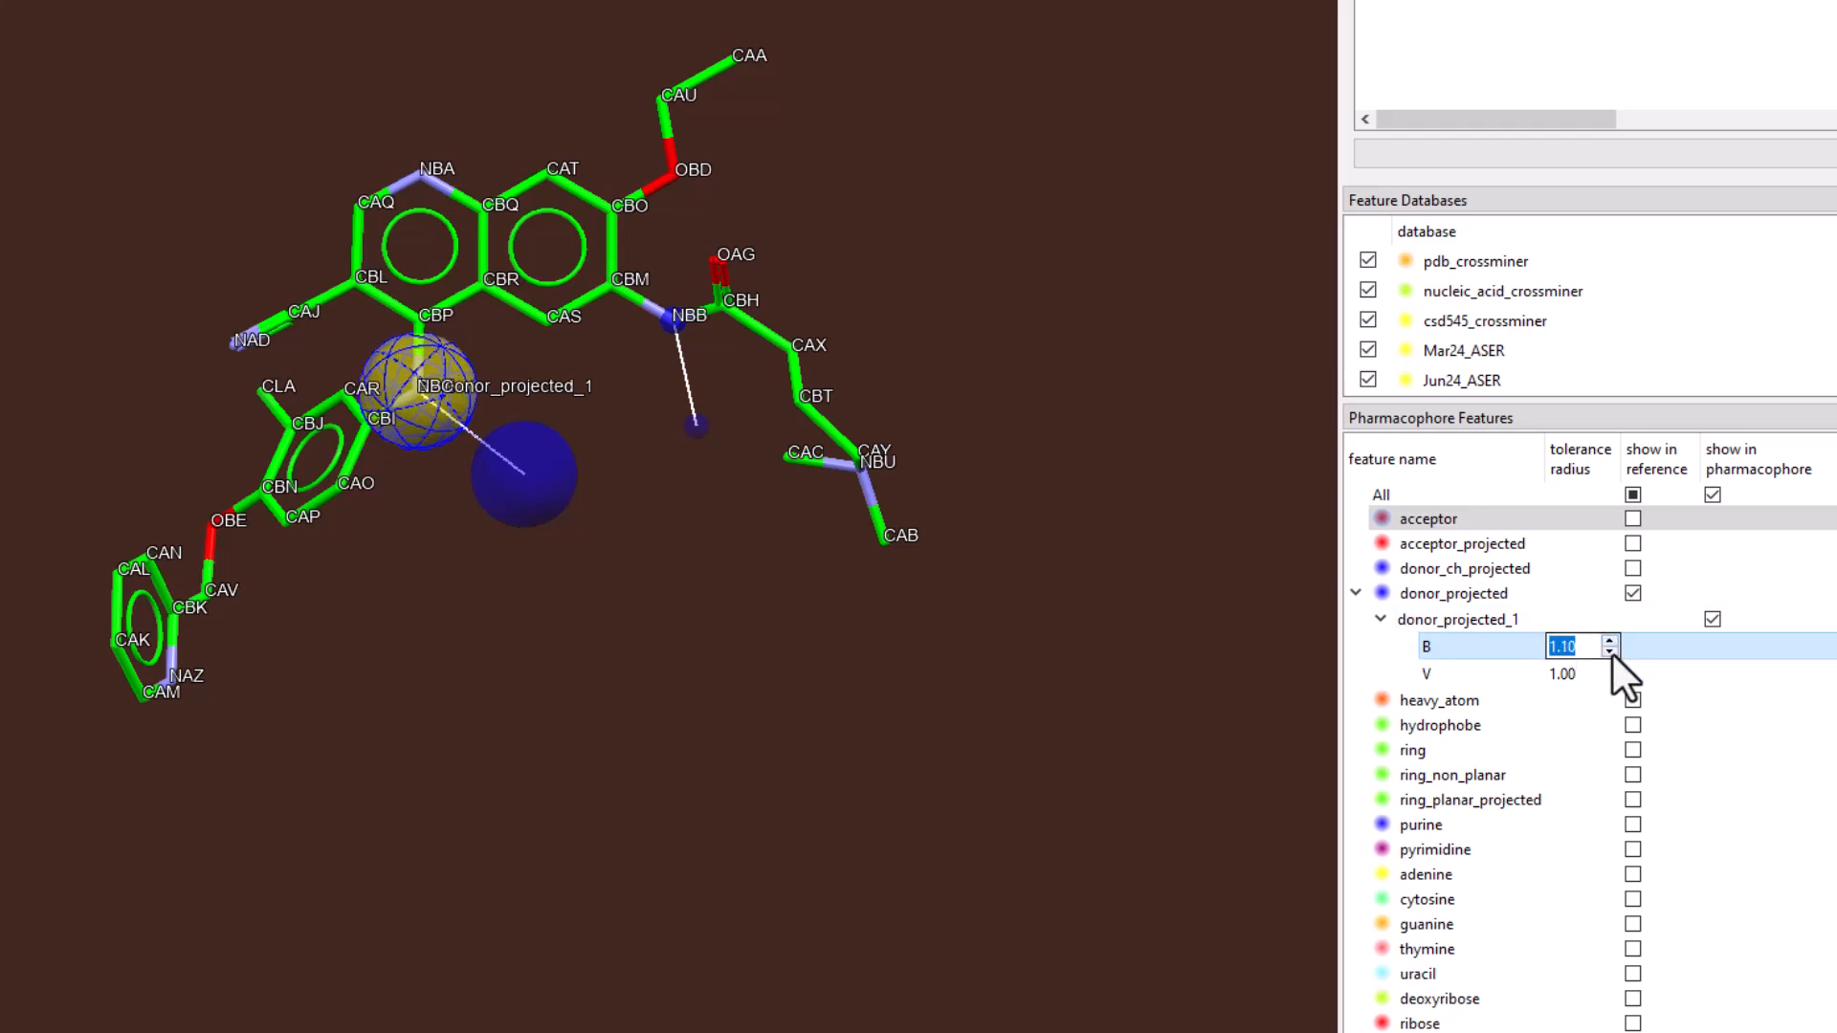
pyautogui.click(1610, 652)
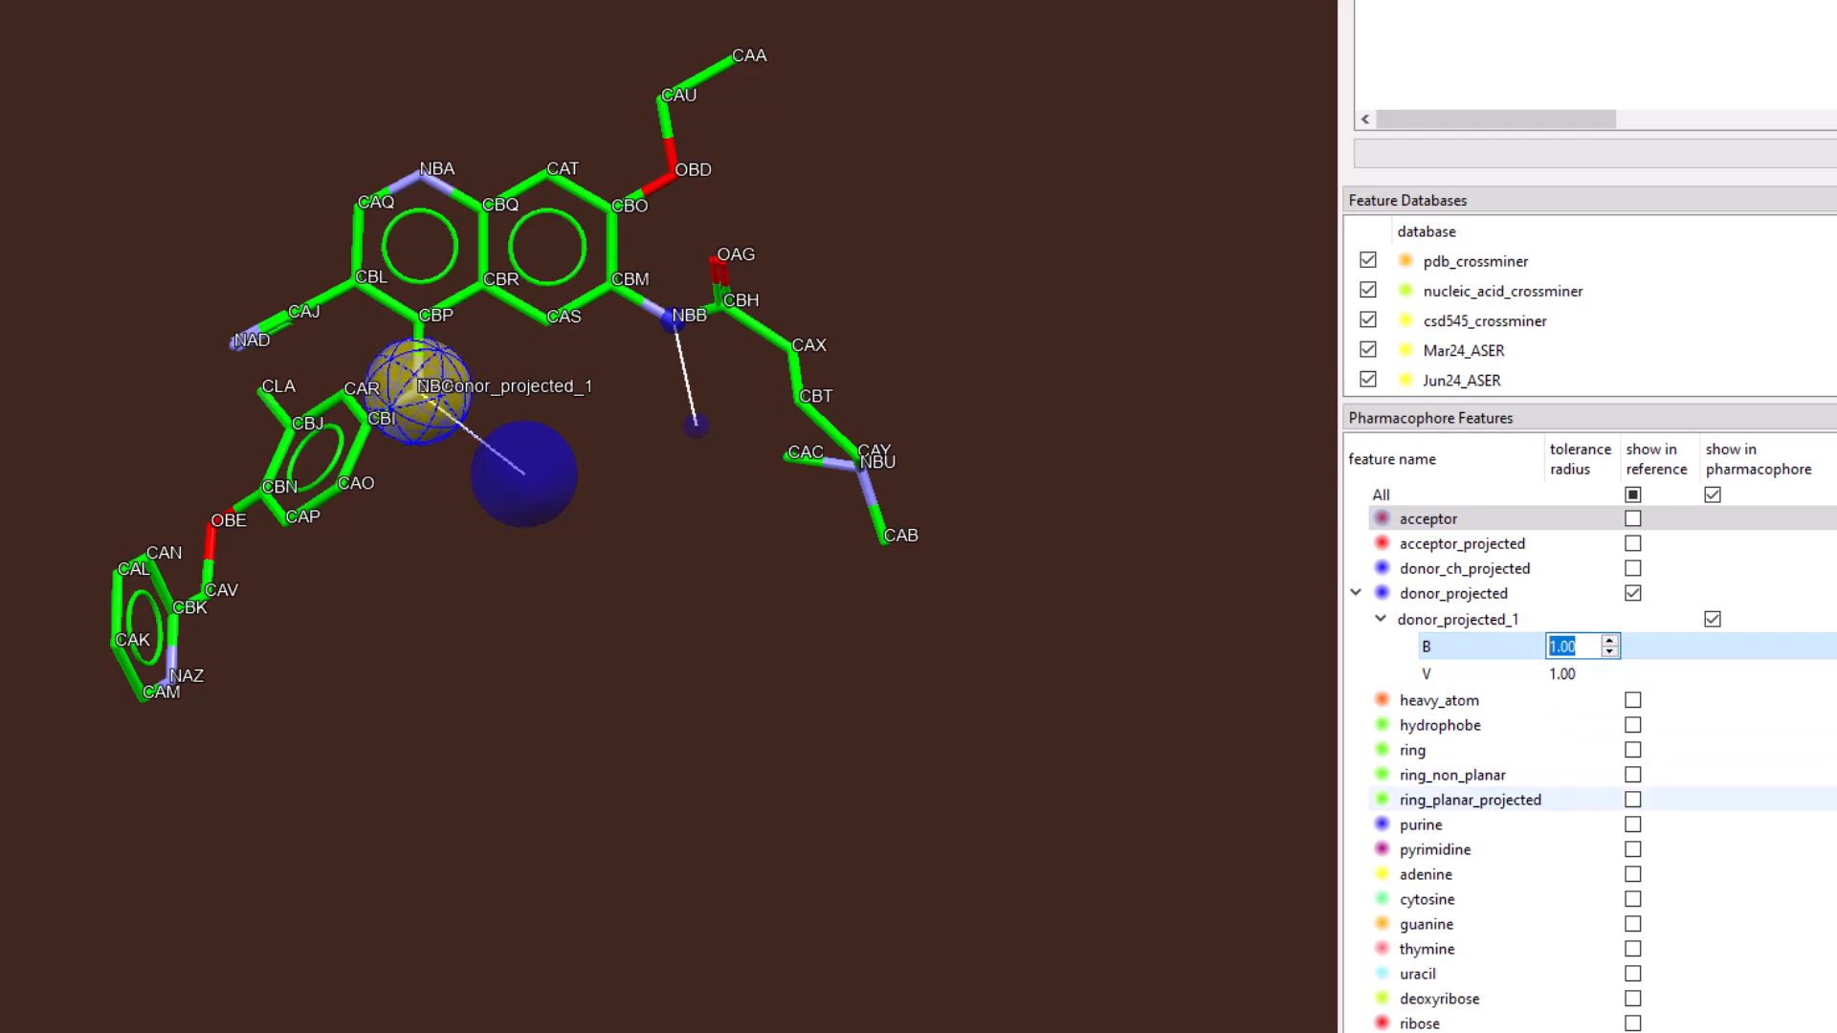
# - Hide the reference's donor_projected features, show its acceptor features and add the acceptor at nitrogen NBA to the pharmacophore
pyautogui.click(1380, 619)
pyautogui.click(1633, 593)
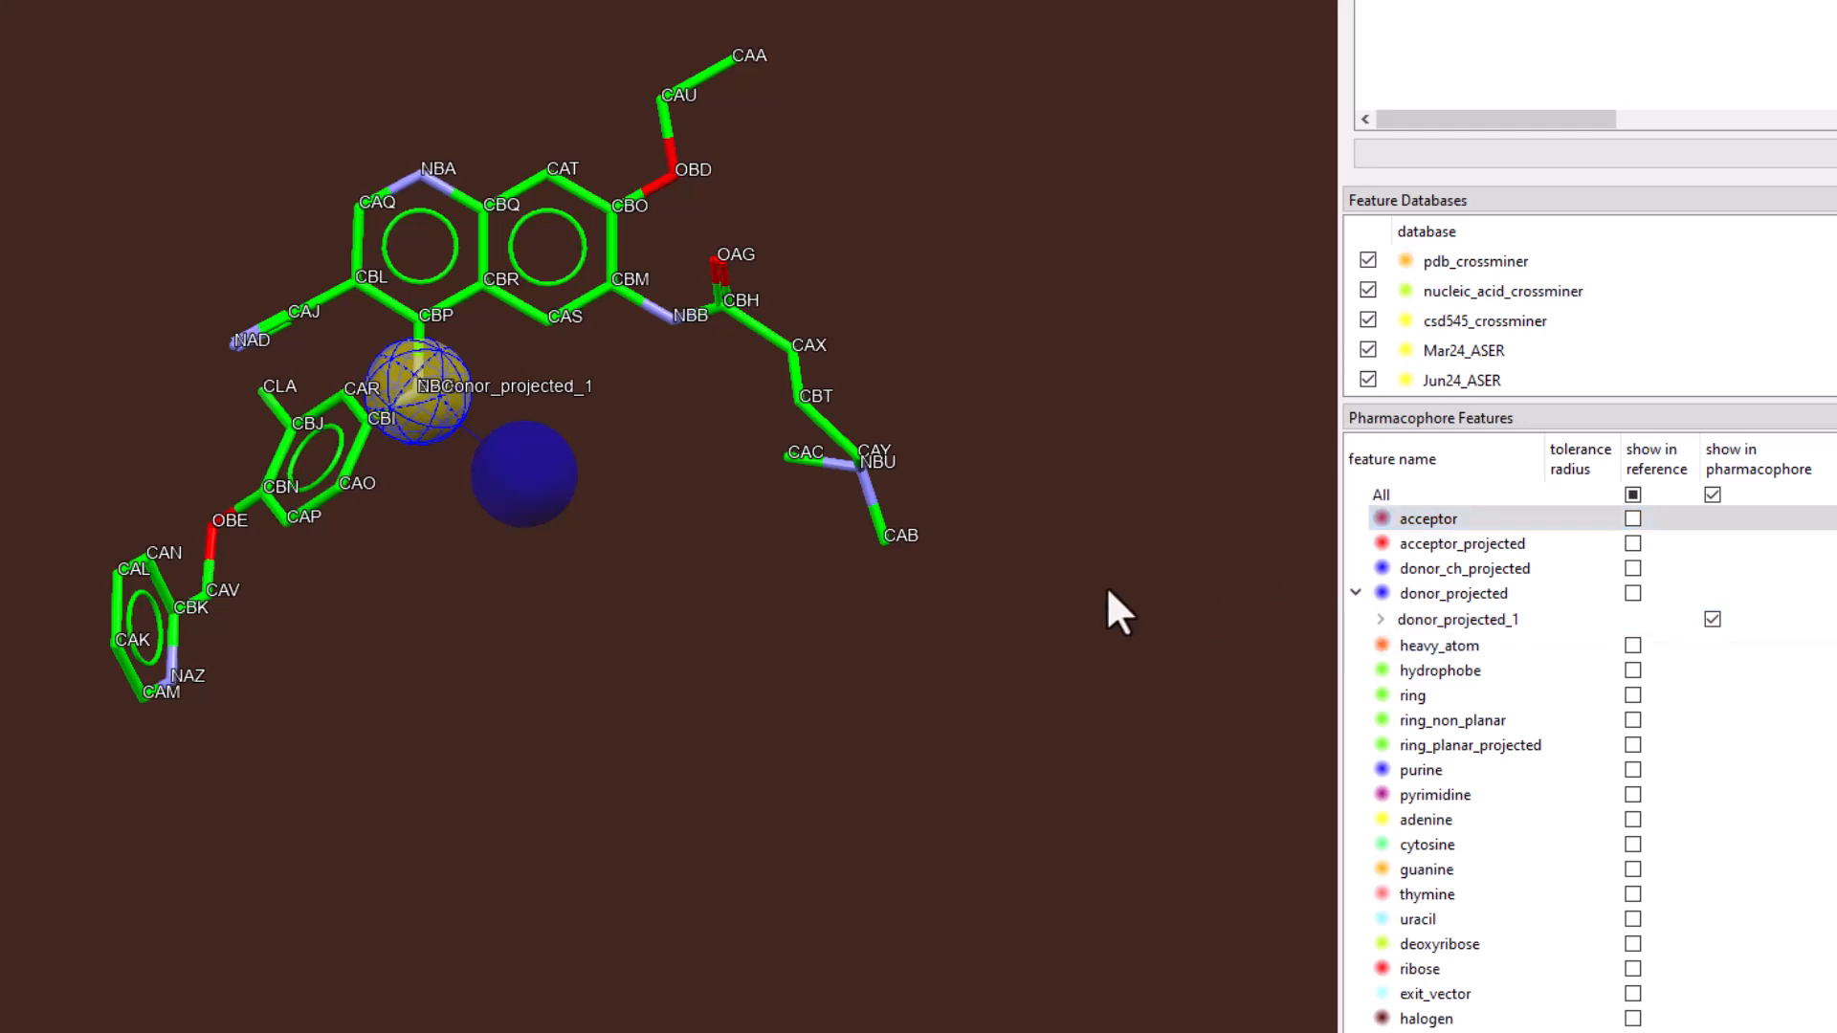
pyautogui.click(1615, 526)
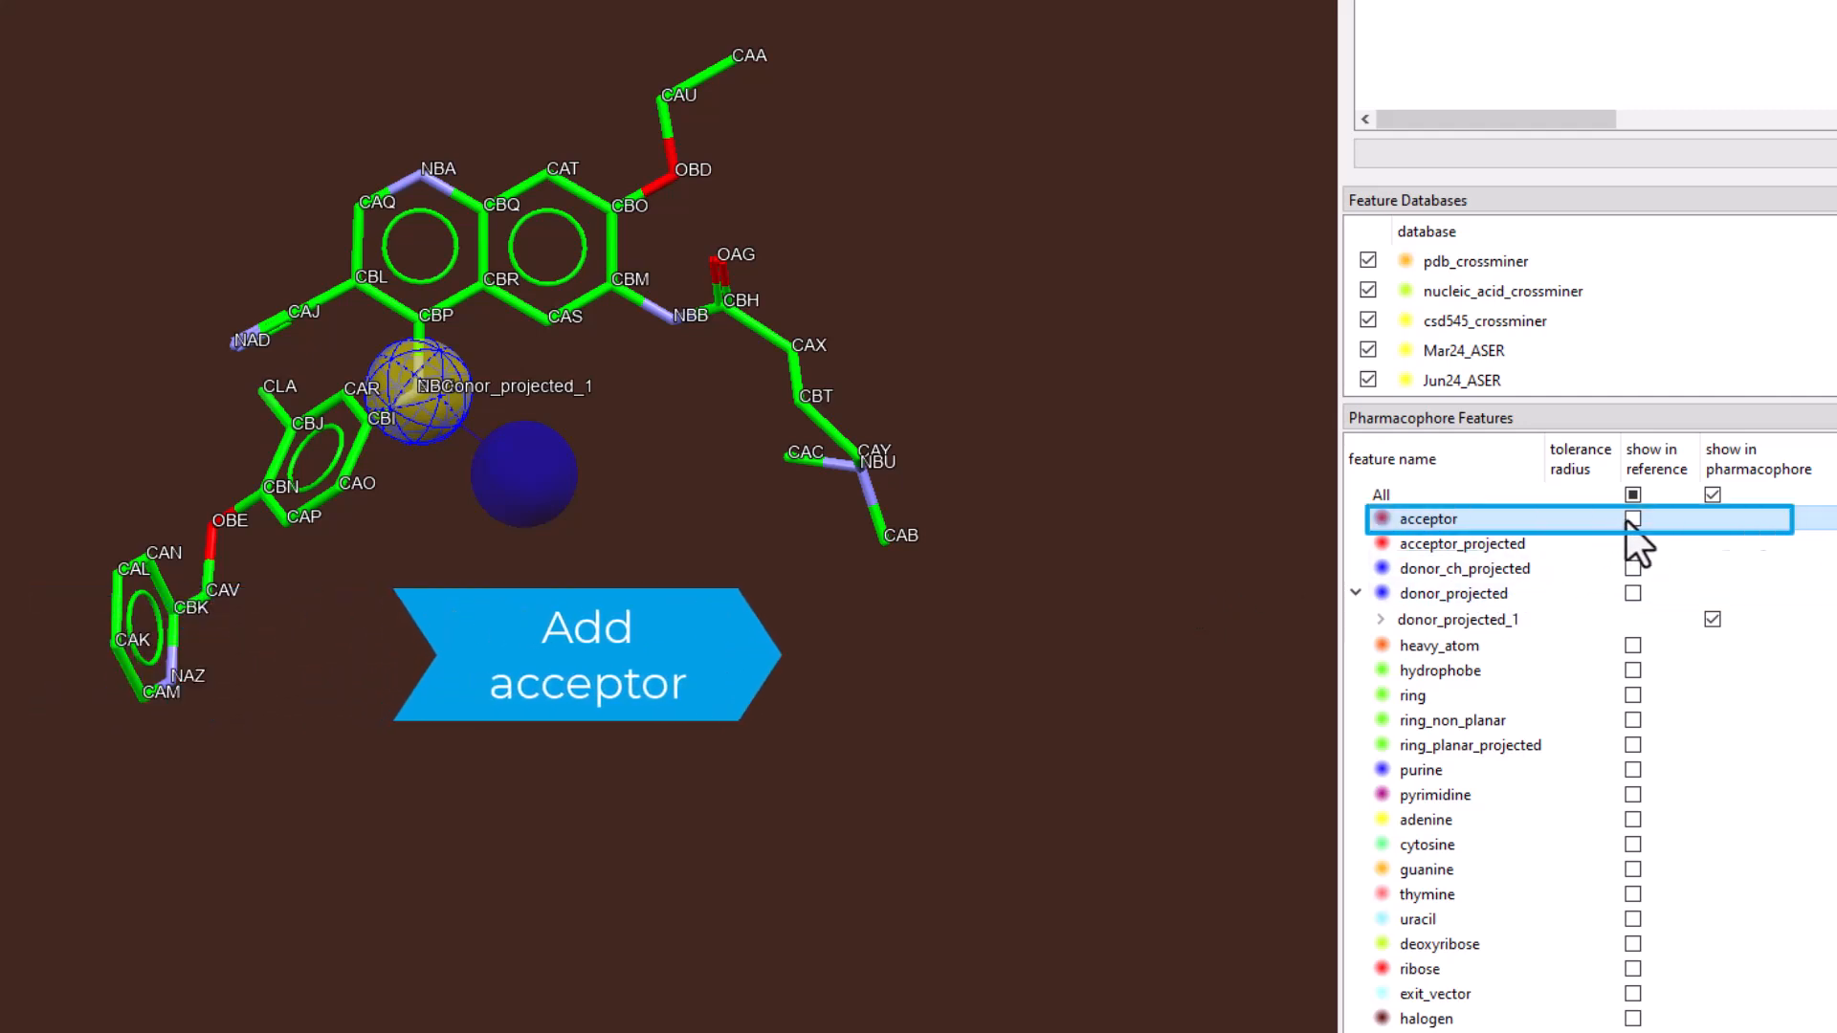
pyautogui.click(1629, 522)
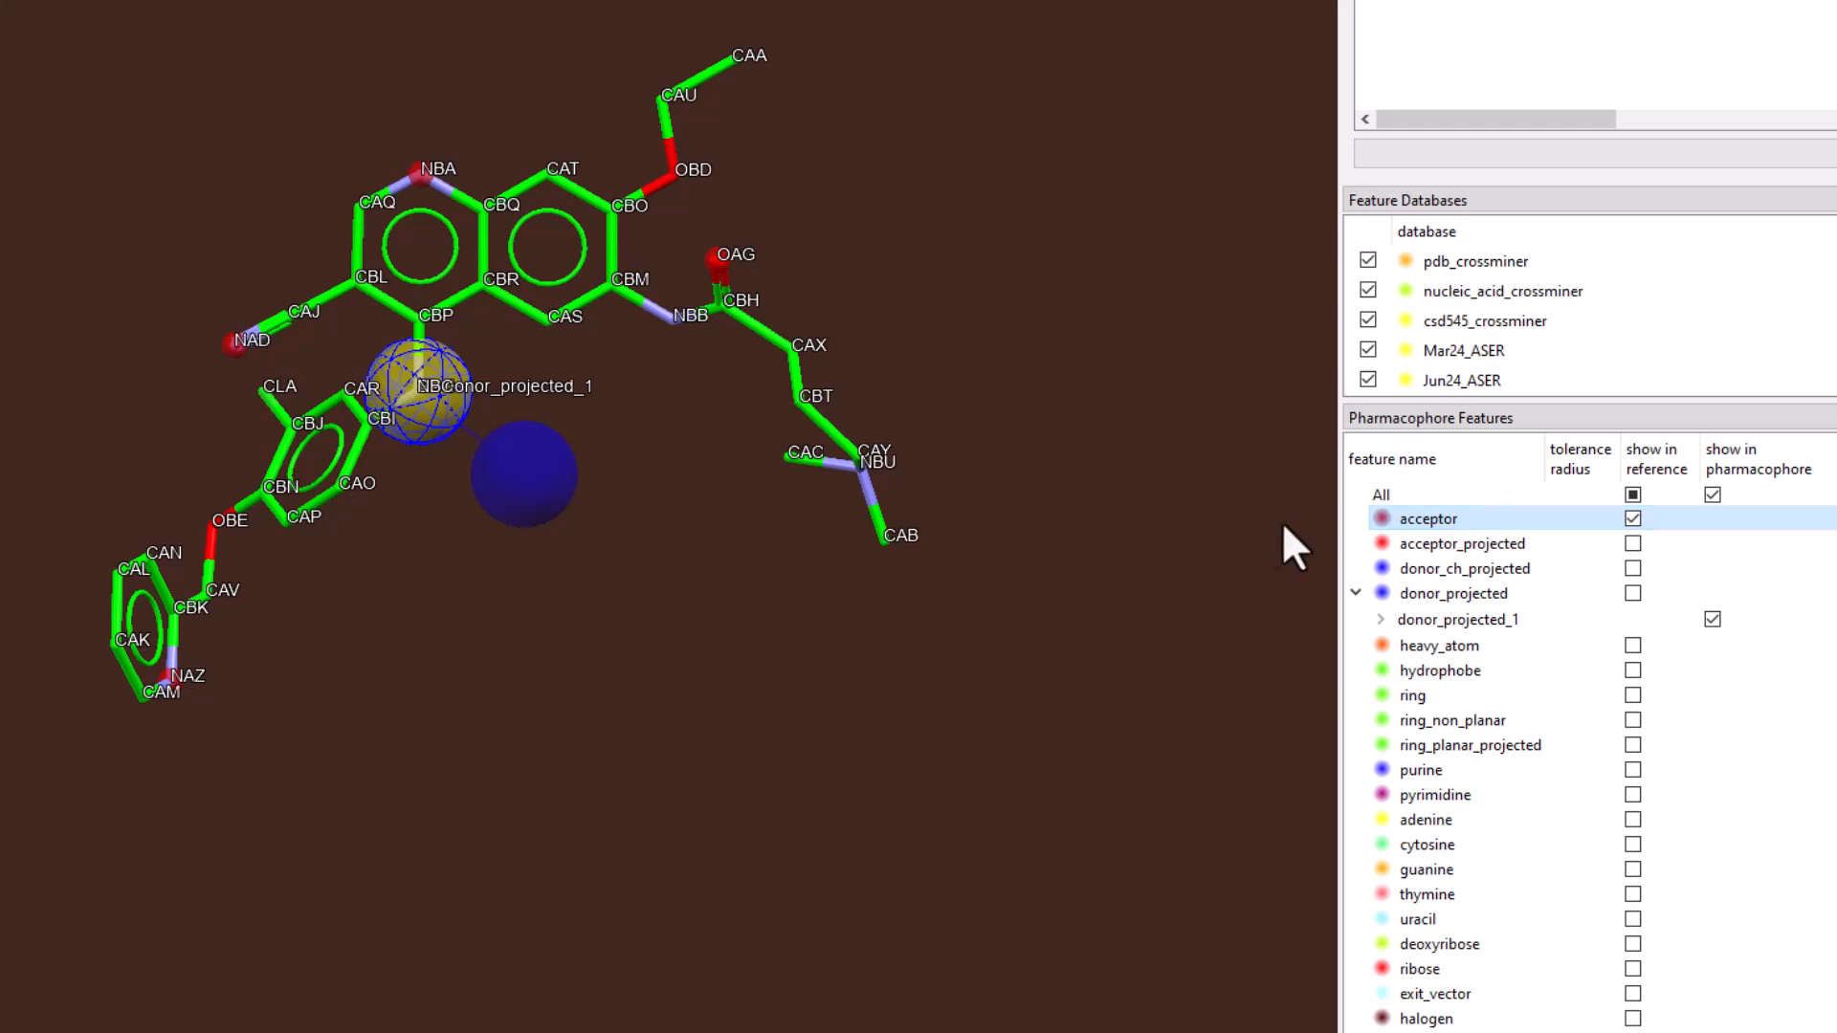
pyautogui.rightClick(416, 170)
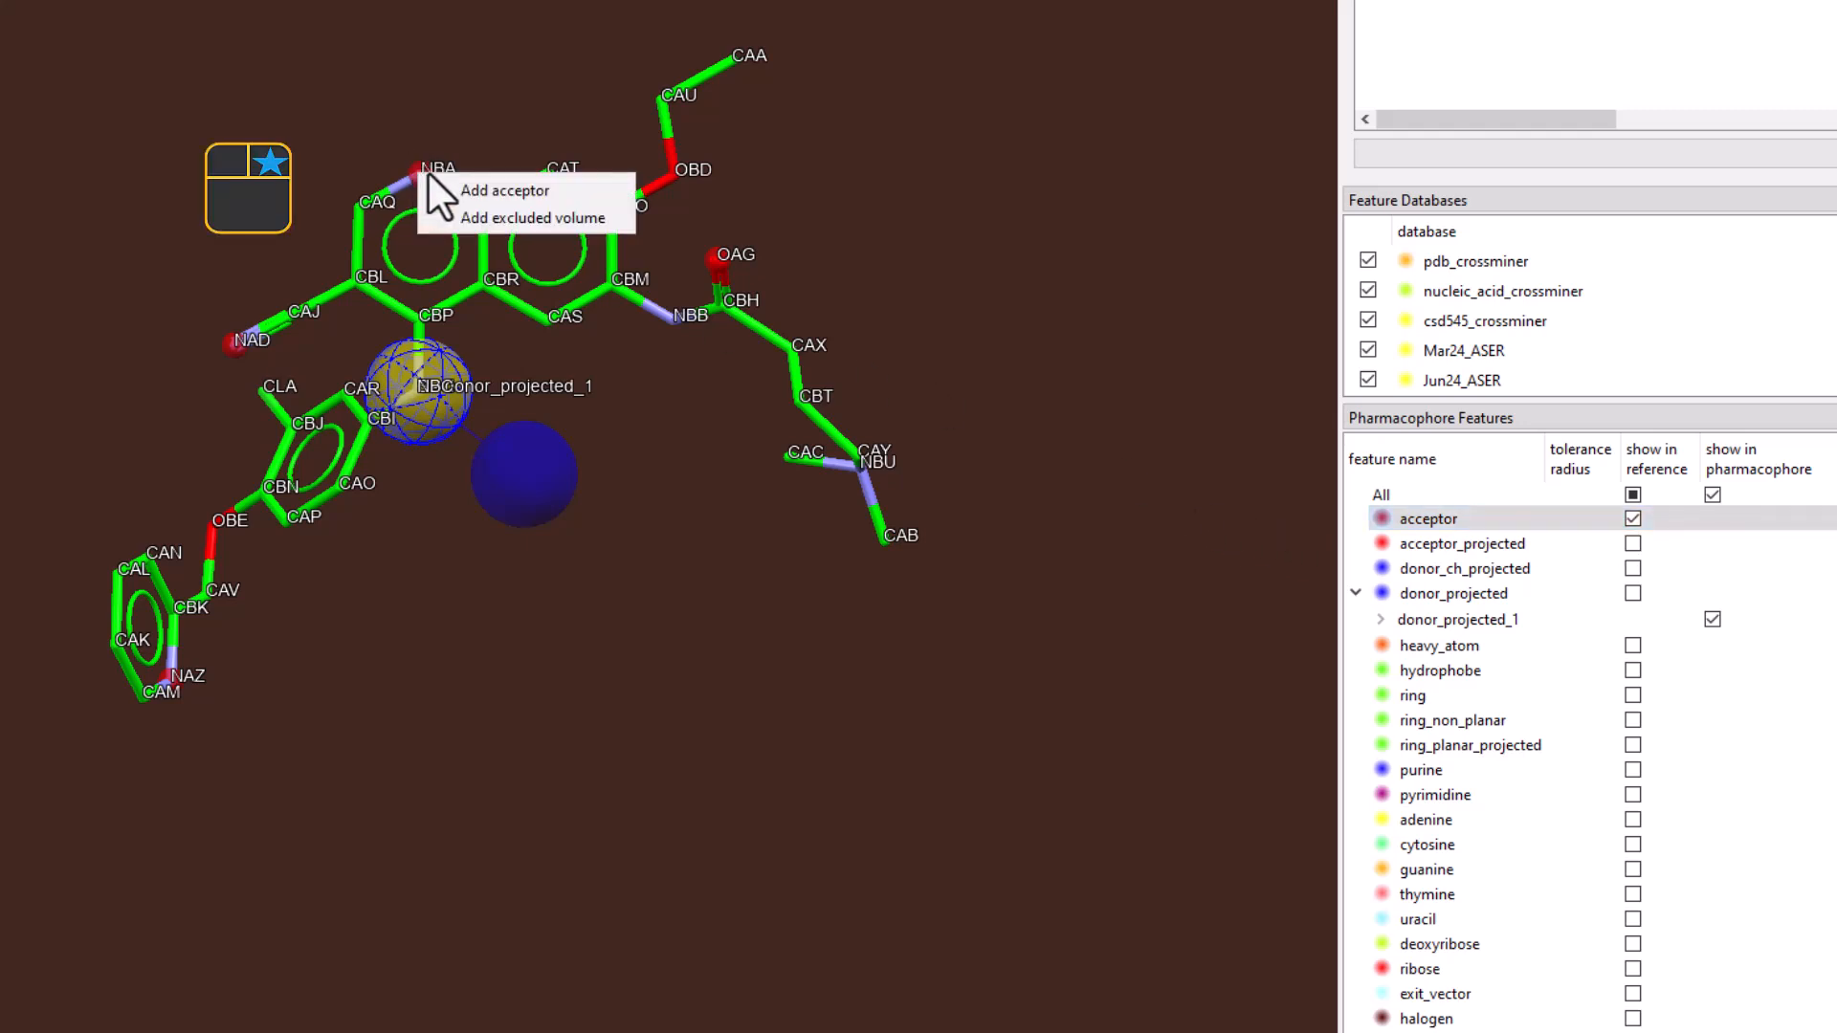
pyautogui.click(438, 190)
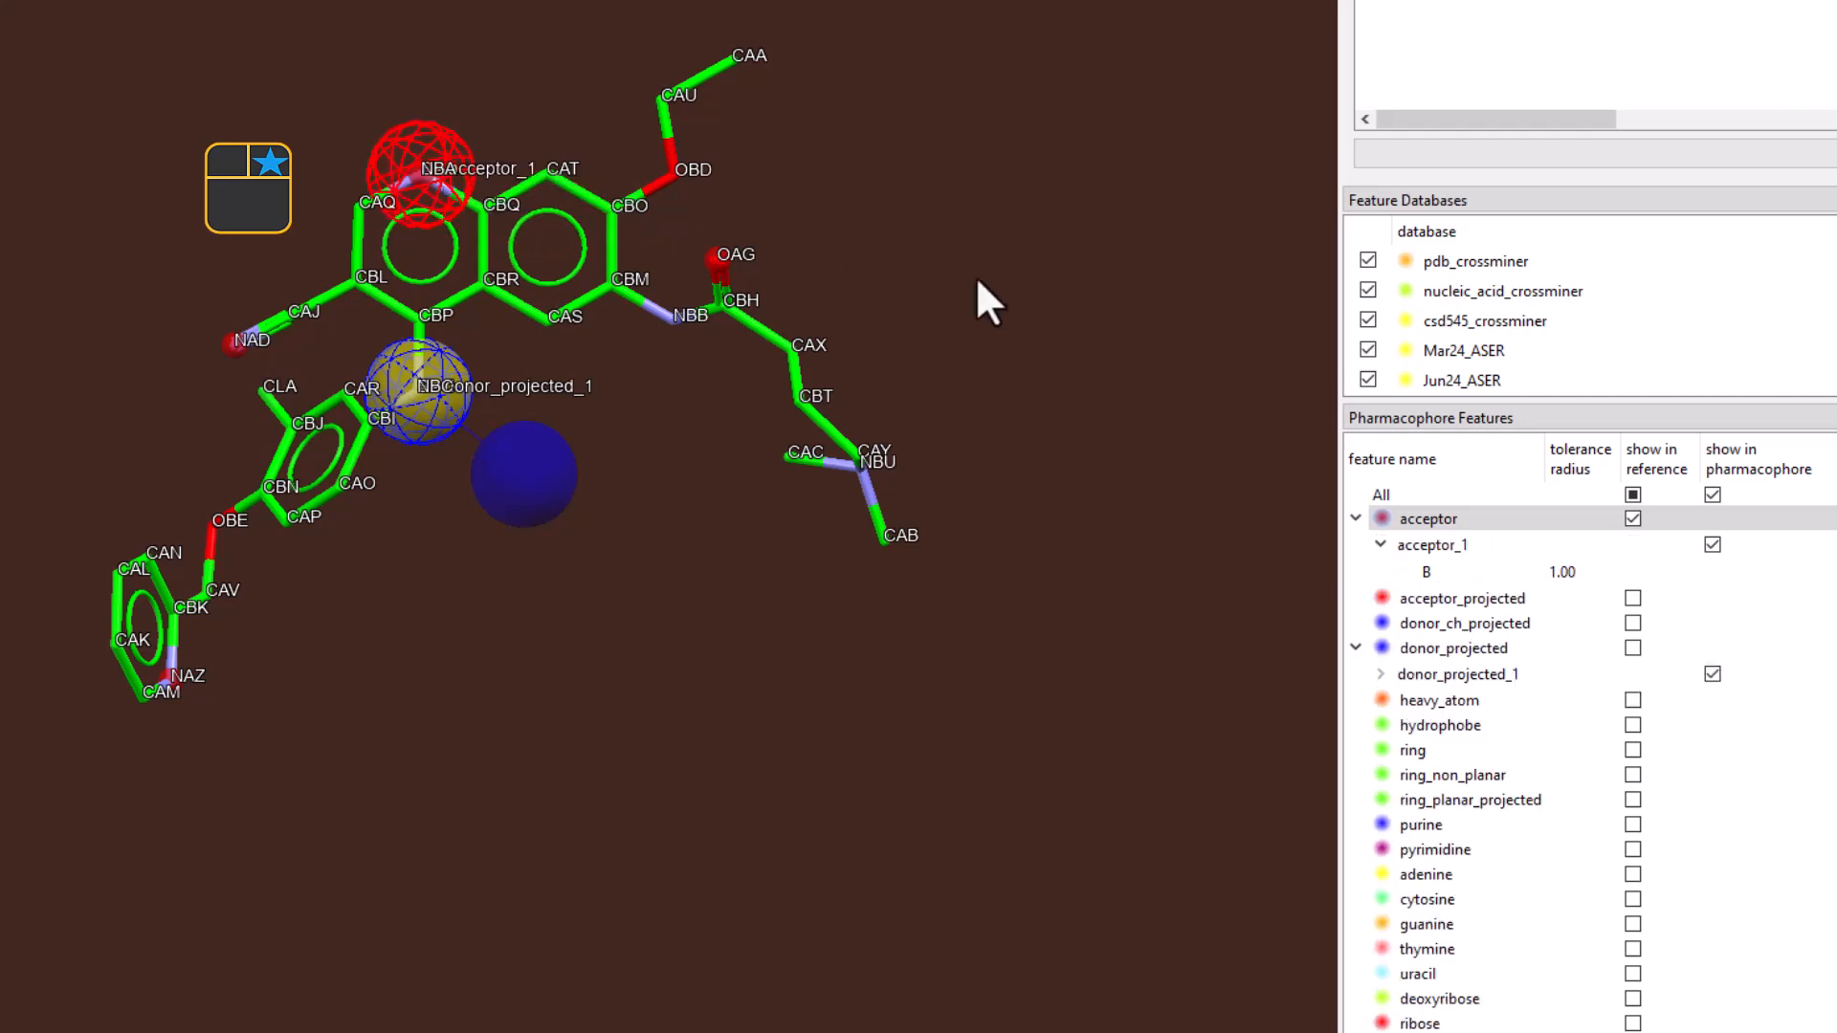
pyautogui.moveTo(978, 278); pyautogui.dragTo(940, 268)
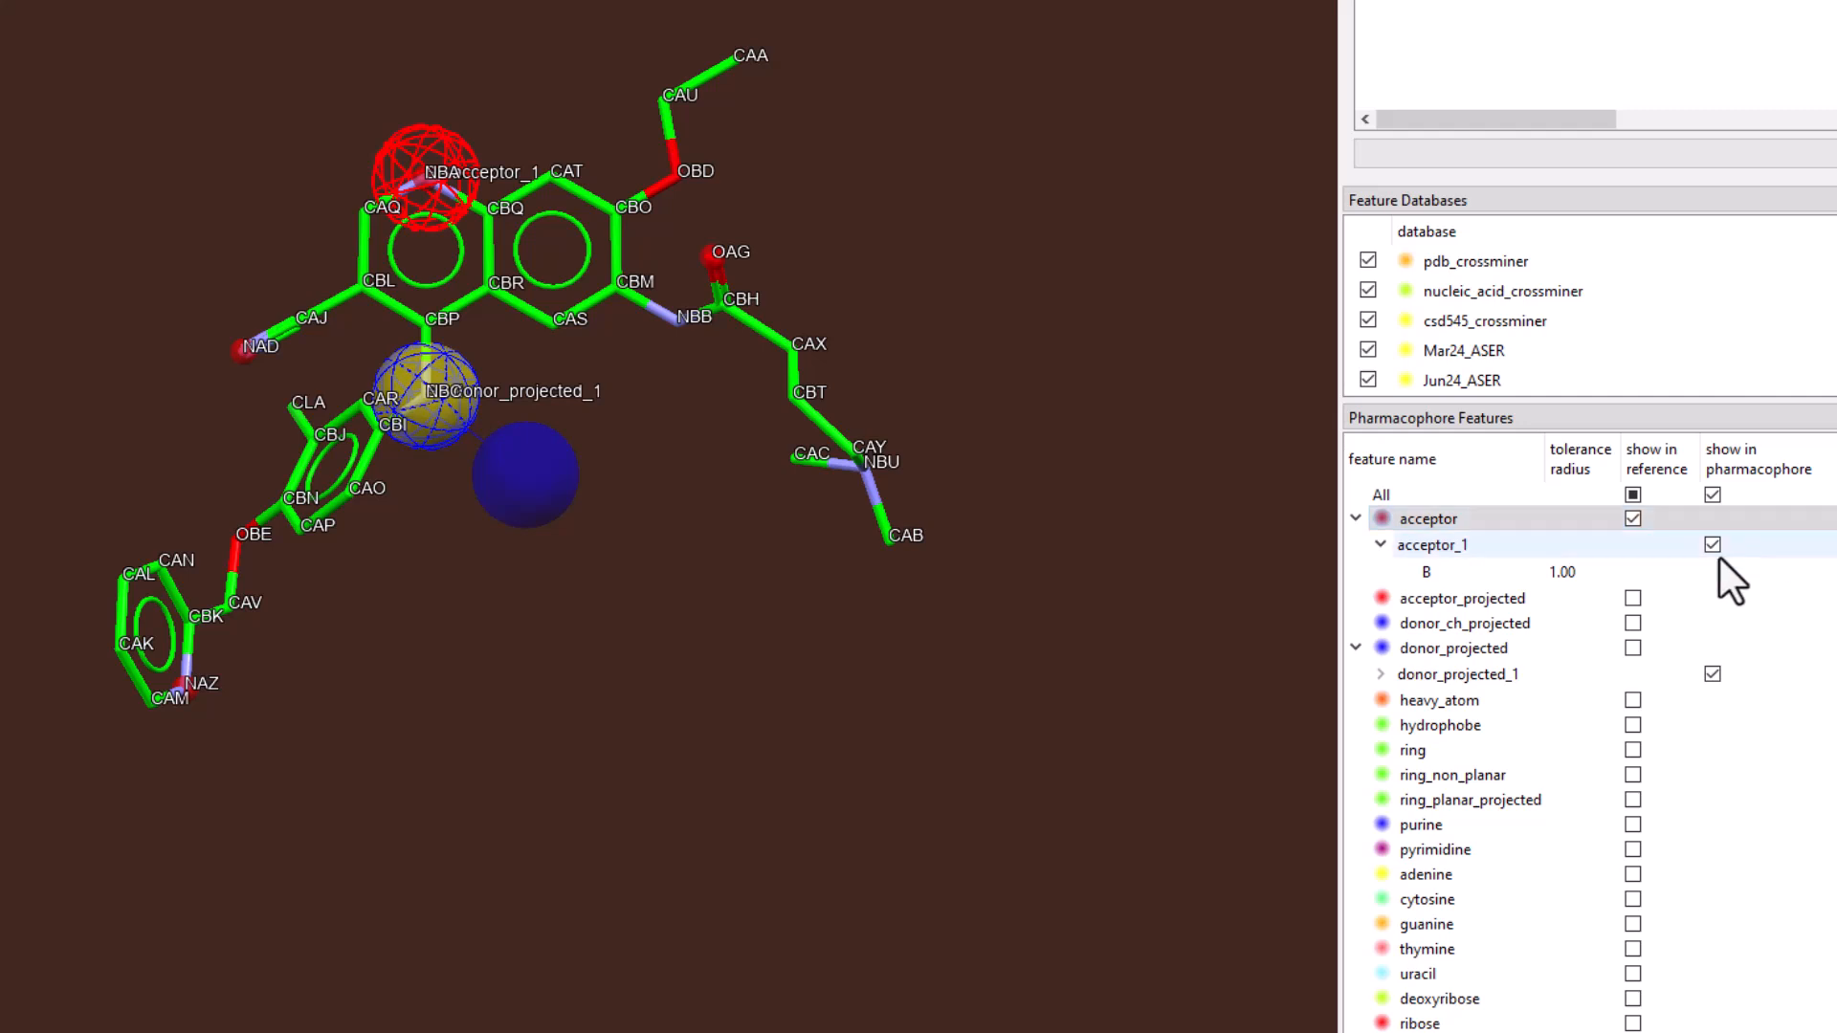
pyautogui.click(1354, 520)
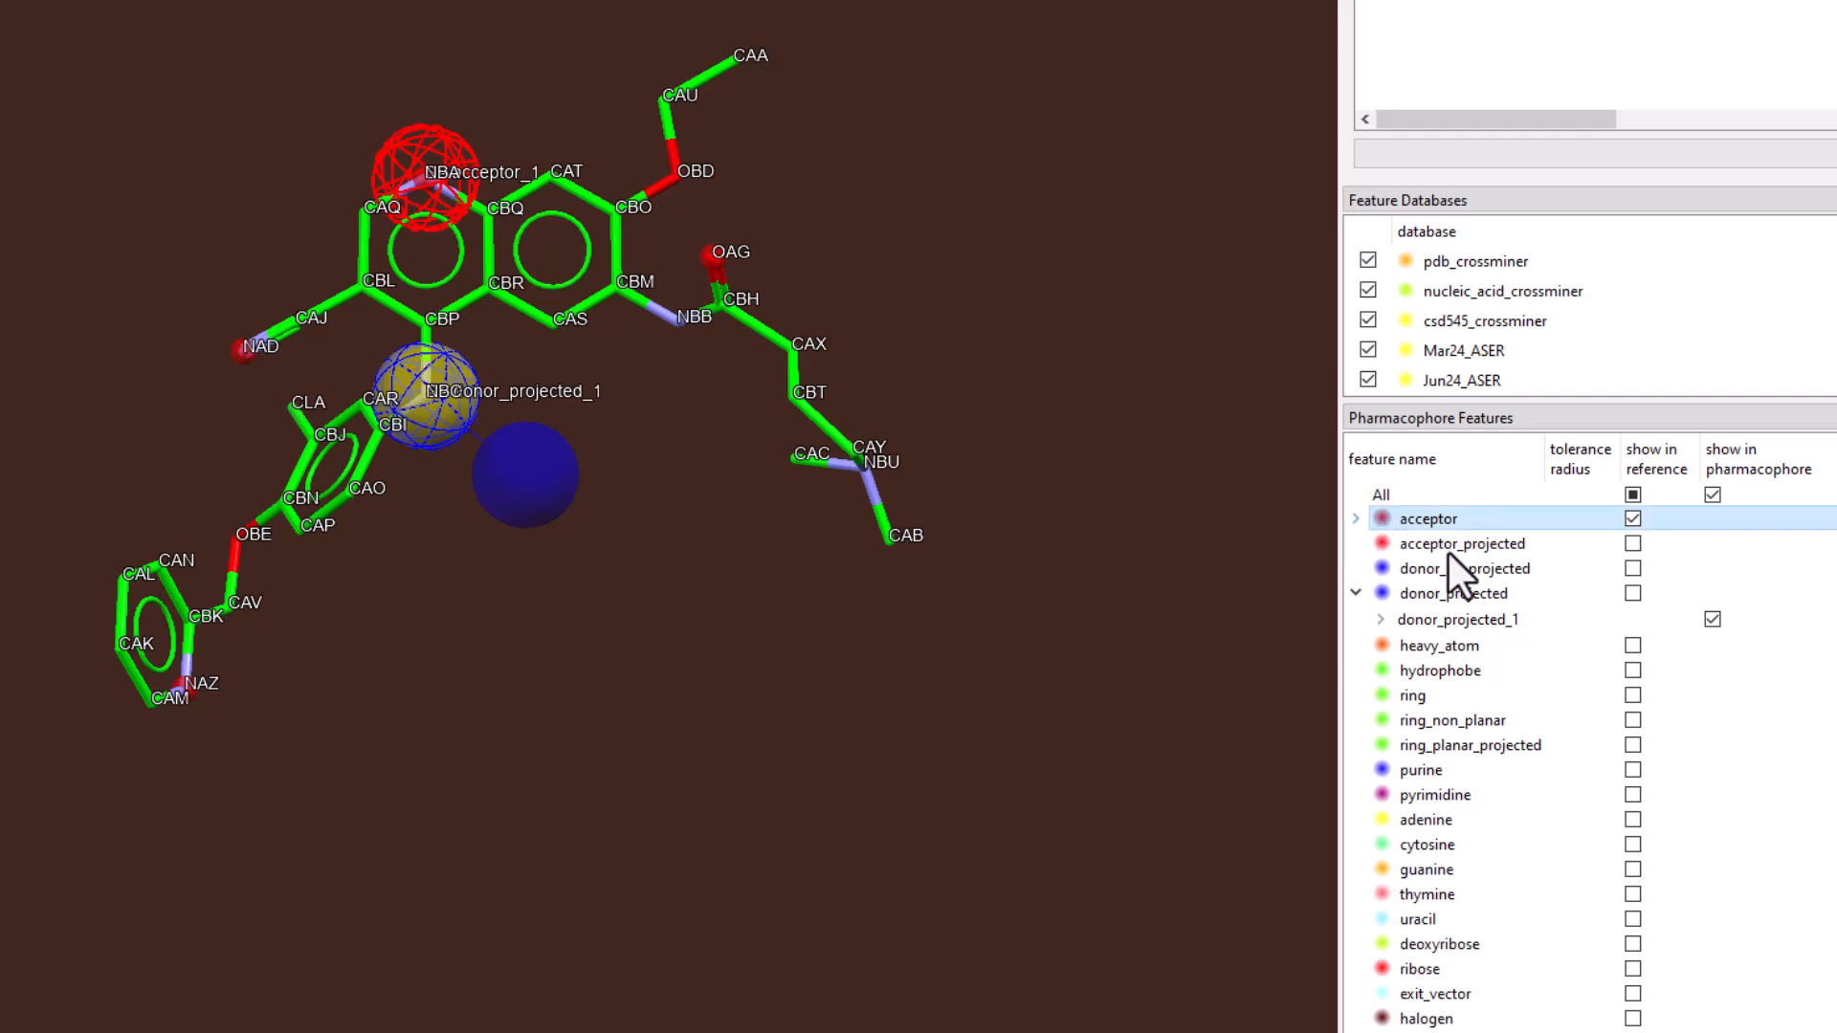
# - Show the ring features in the reference and add both rings of the fused bicyclic core to the pharmacophore
pyautogui.click(1630, 695)
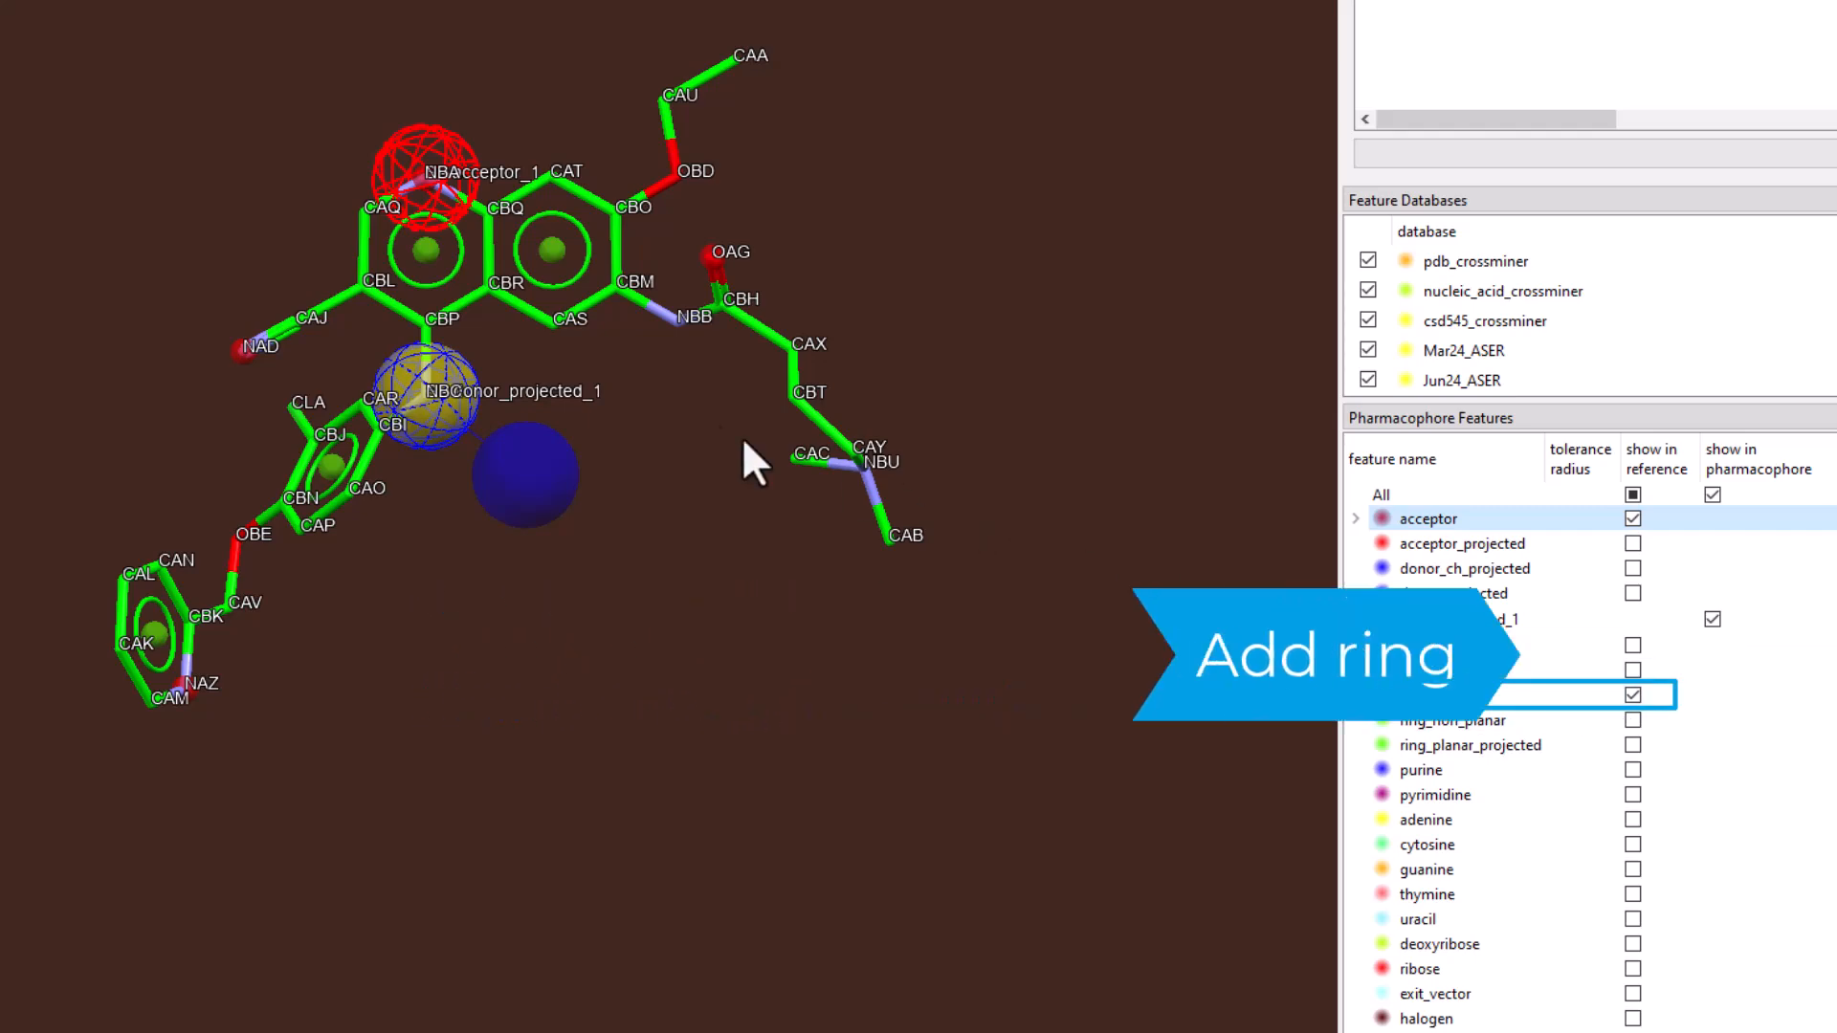
pyautogui.moveTo(612, 356); pyautogui.dragTo(704, 284)
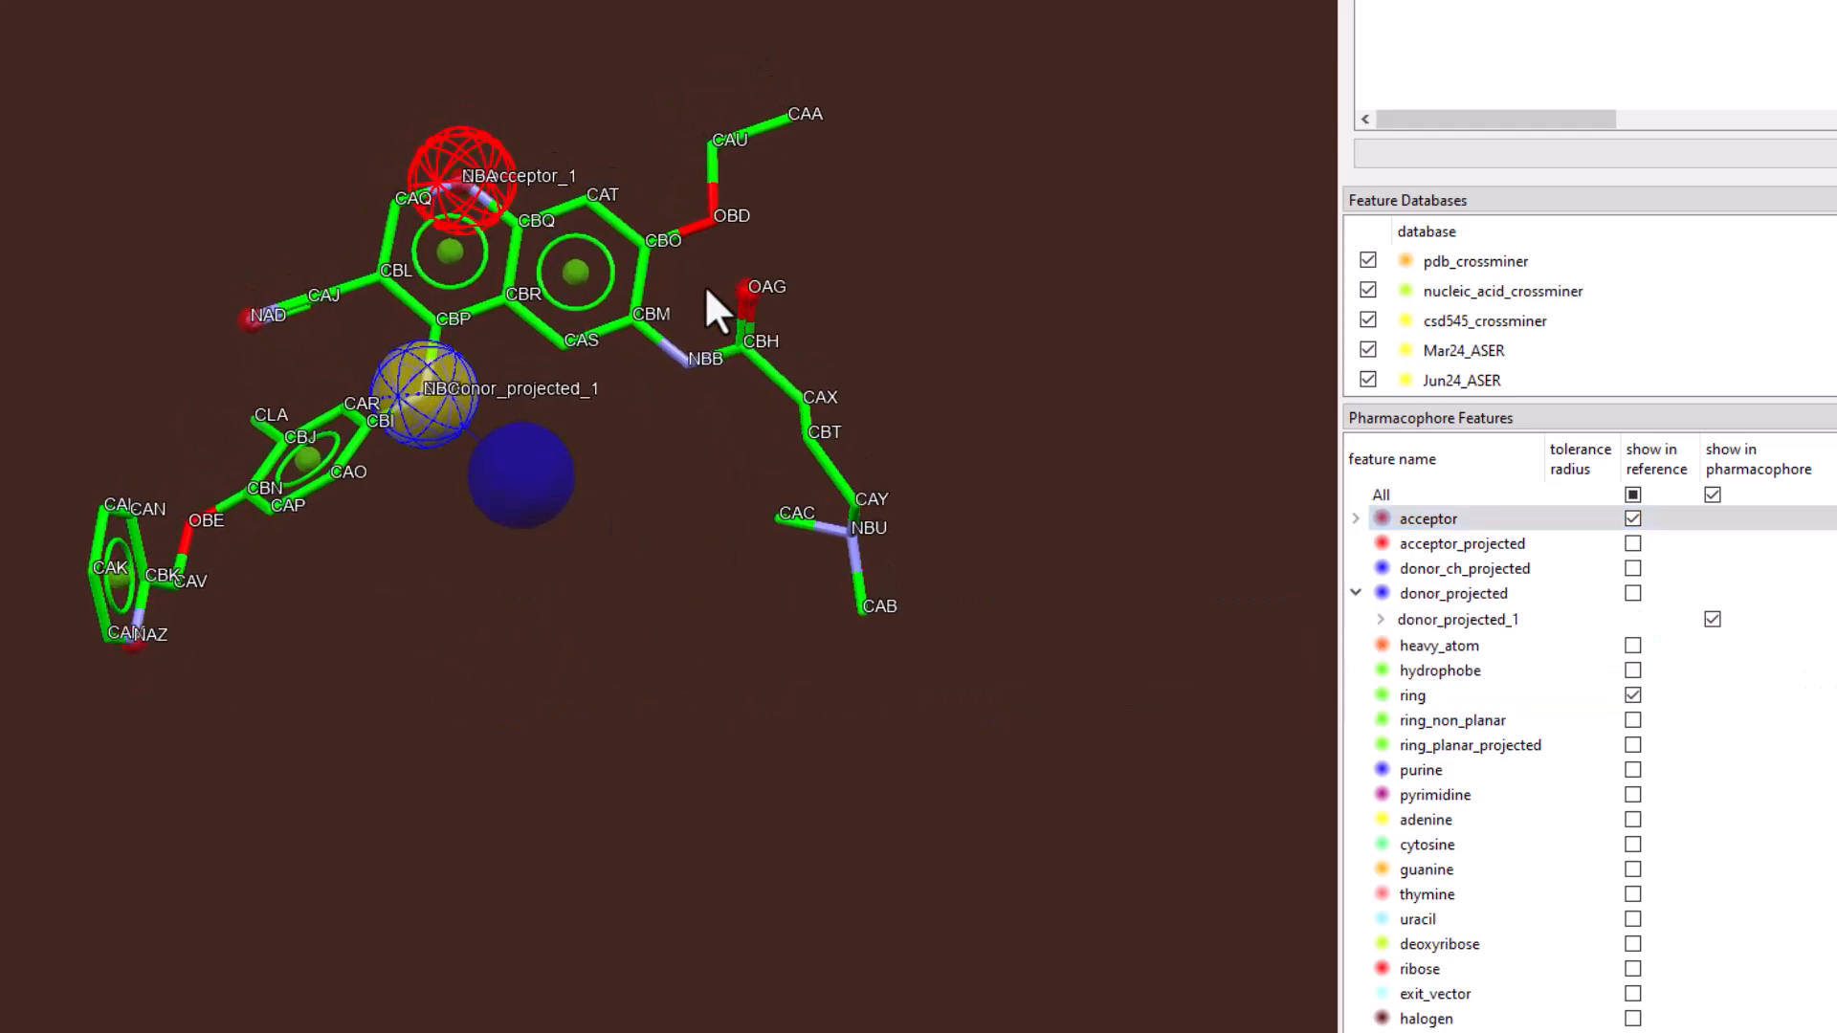
pyautogui.rightClick(565, 274)
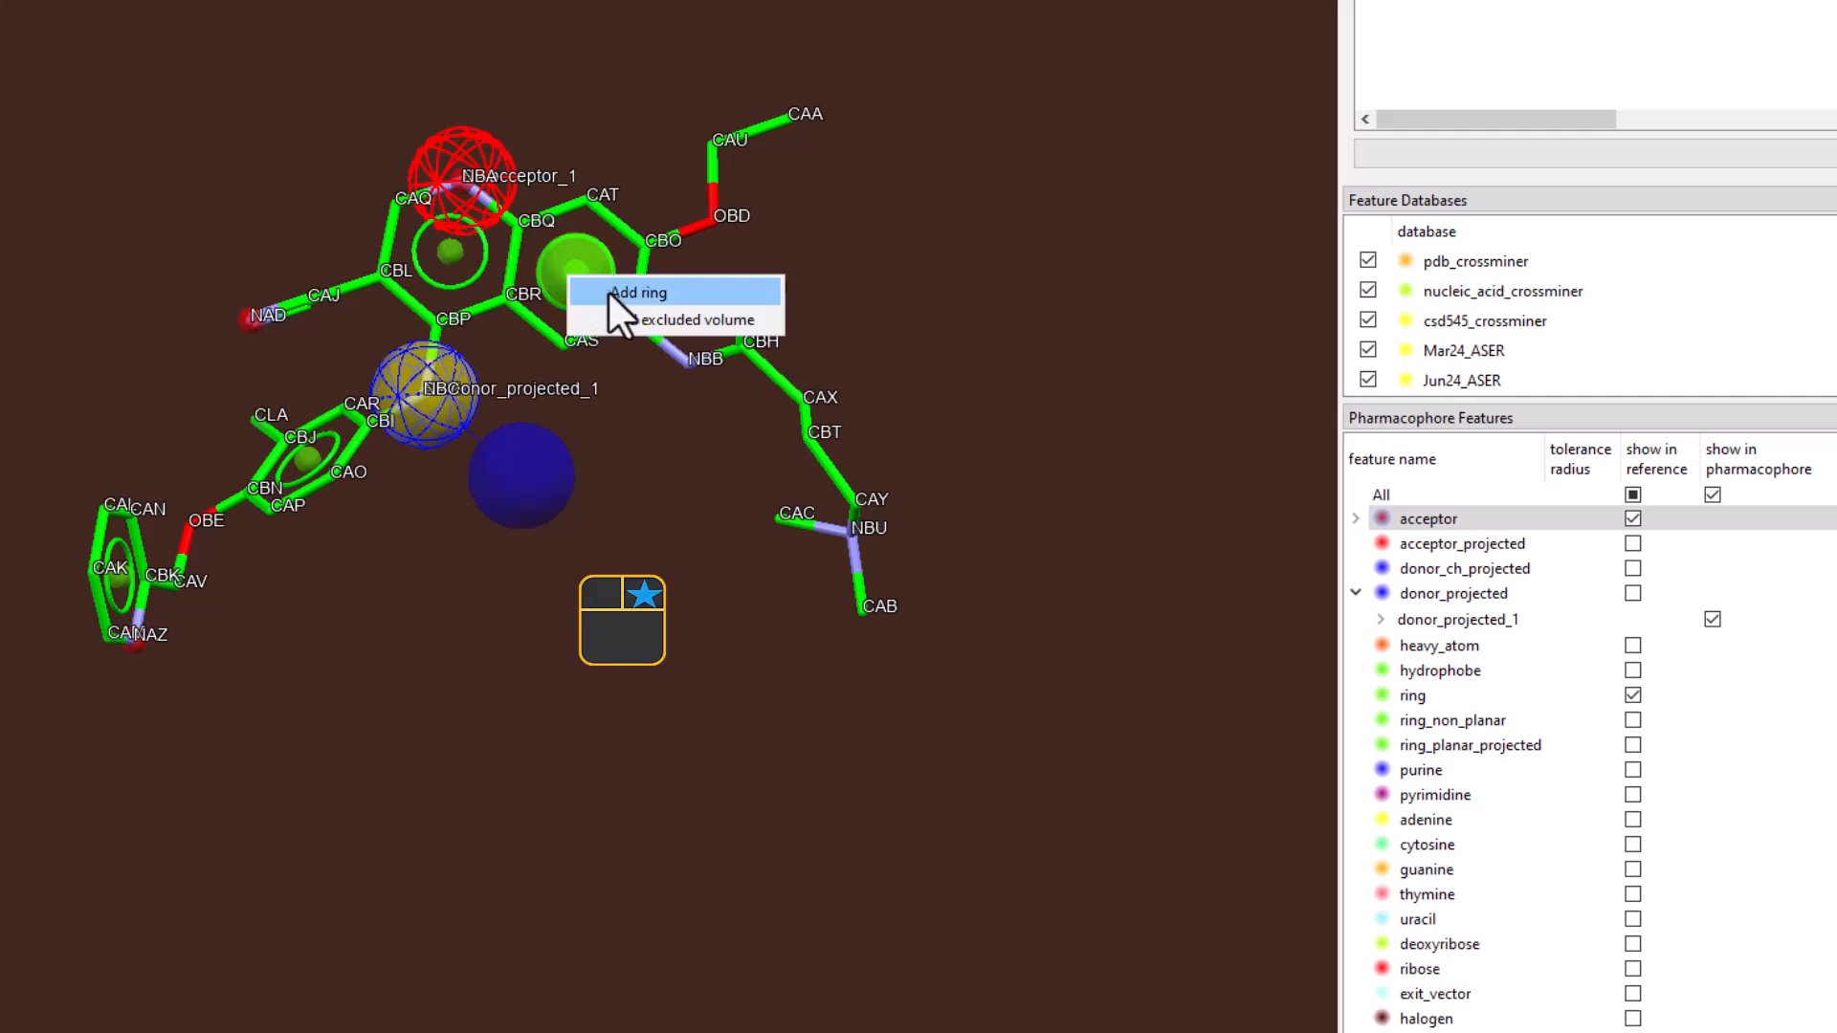
pyautogui.click(611, 291)
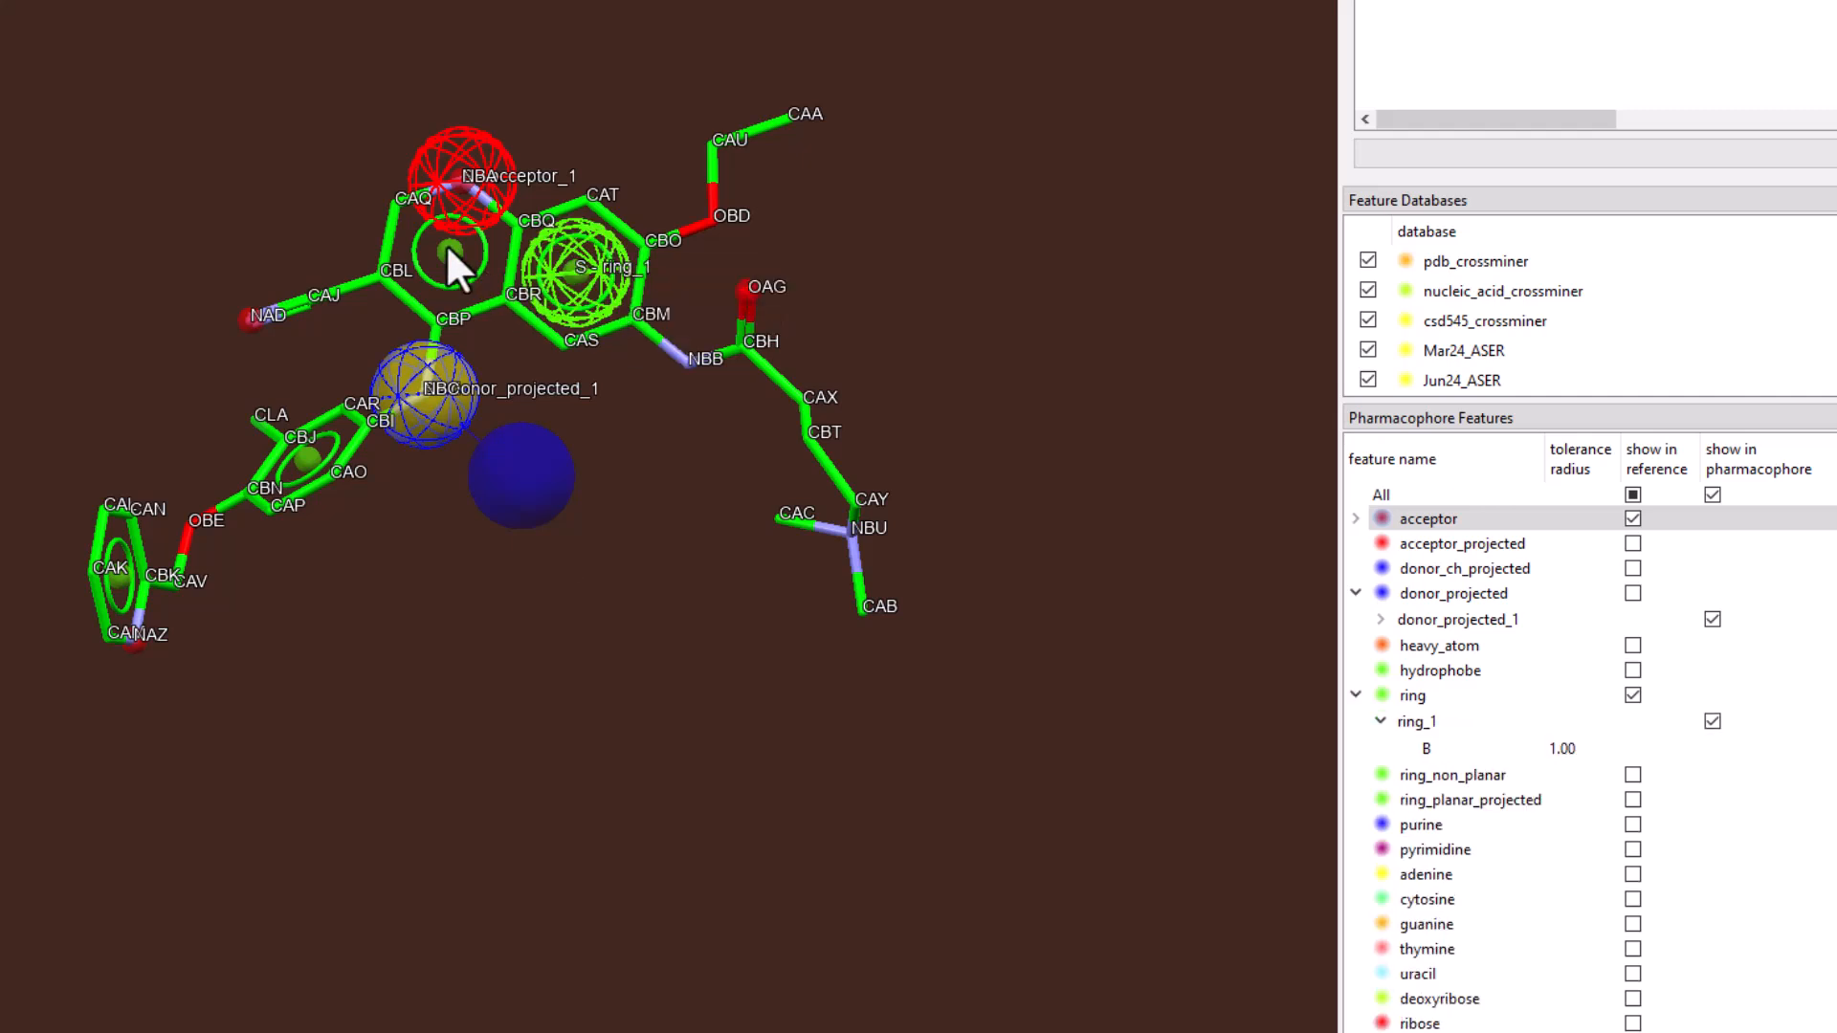
pyautogui.rightClick(447, 245)
pyautogui.click(516, 263)
# - Add the chlorine-bearing phenyl ring as a third ring feature and collapse the ring group in the feature list
pyautogui.moveTo(304, 444)
pyautogui.mouseDown()
pyautogui.moveTo(306, 516)
pyautogui.moveTo(299, 410)
pyautogui.mouseUp()
pyautogui.rightClick(305, 419)
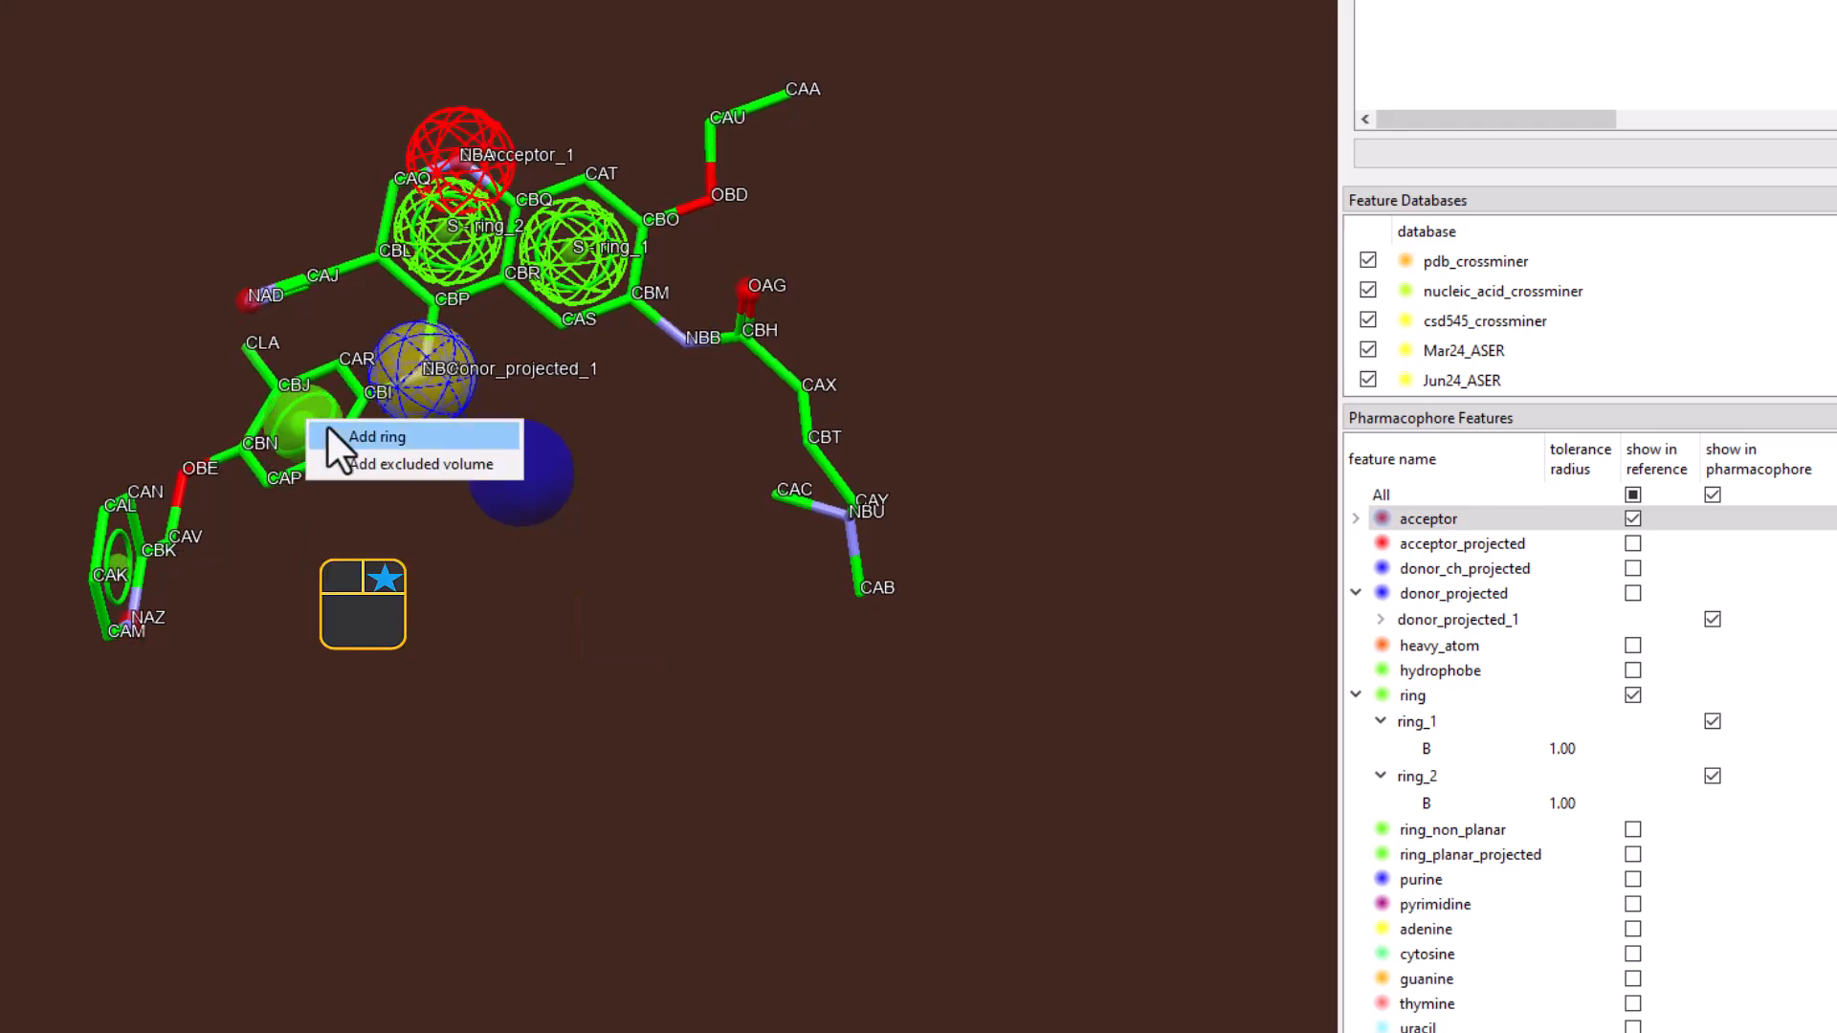
pyautogui.click(337, 431)
pyautogui.moveTo(730, 545); pyautogui.dragTo(825, 490)
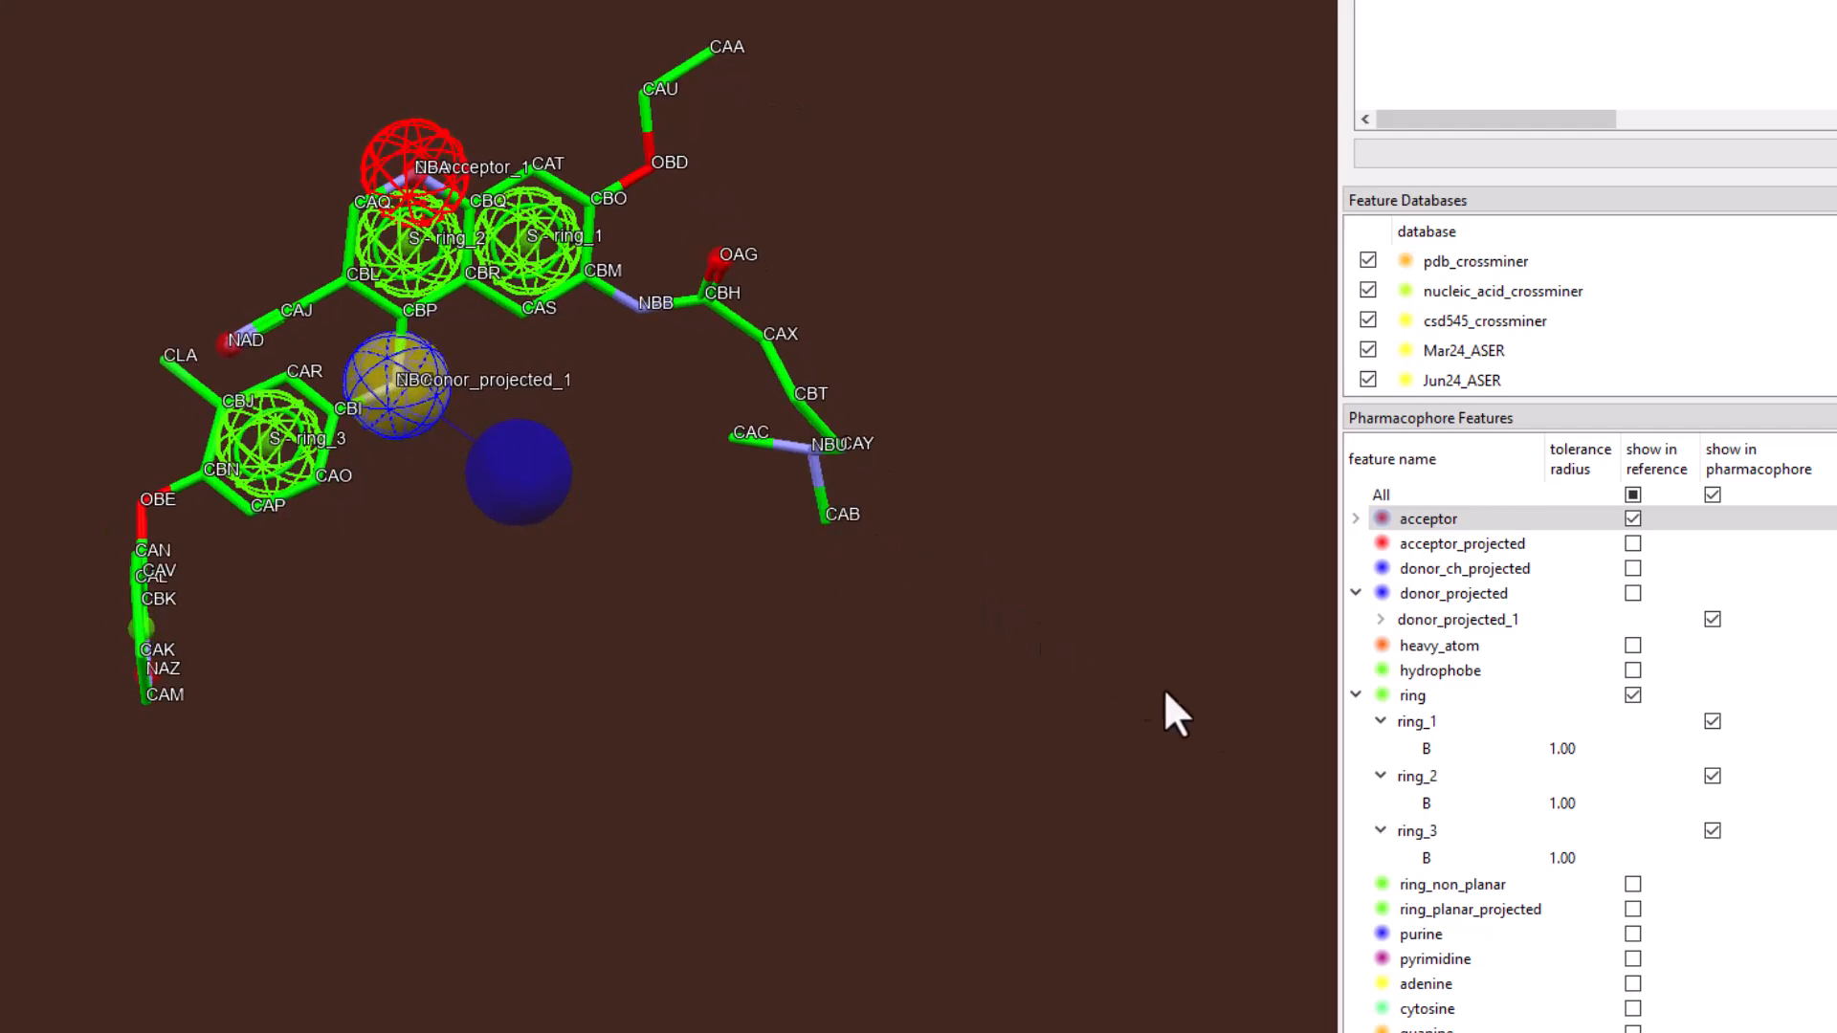
pyautogui.click(1356, 696)
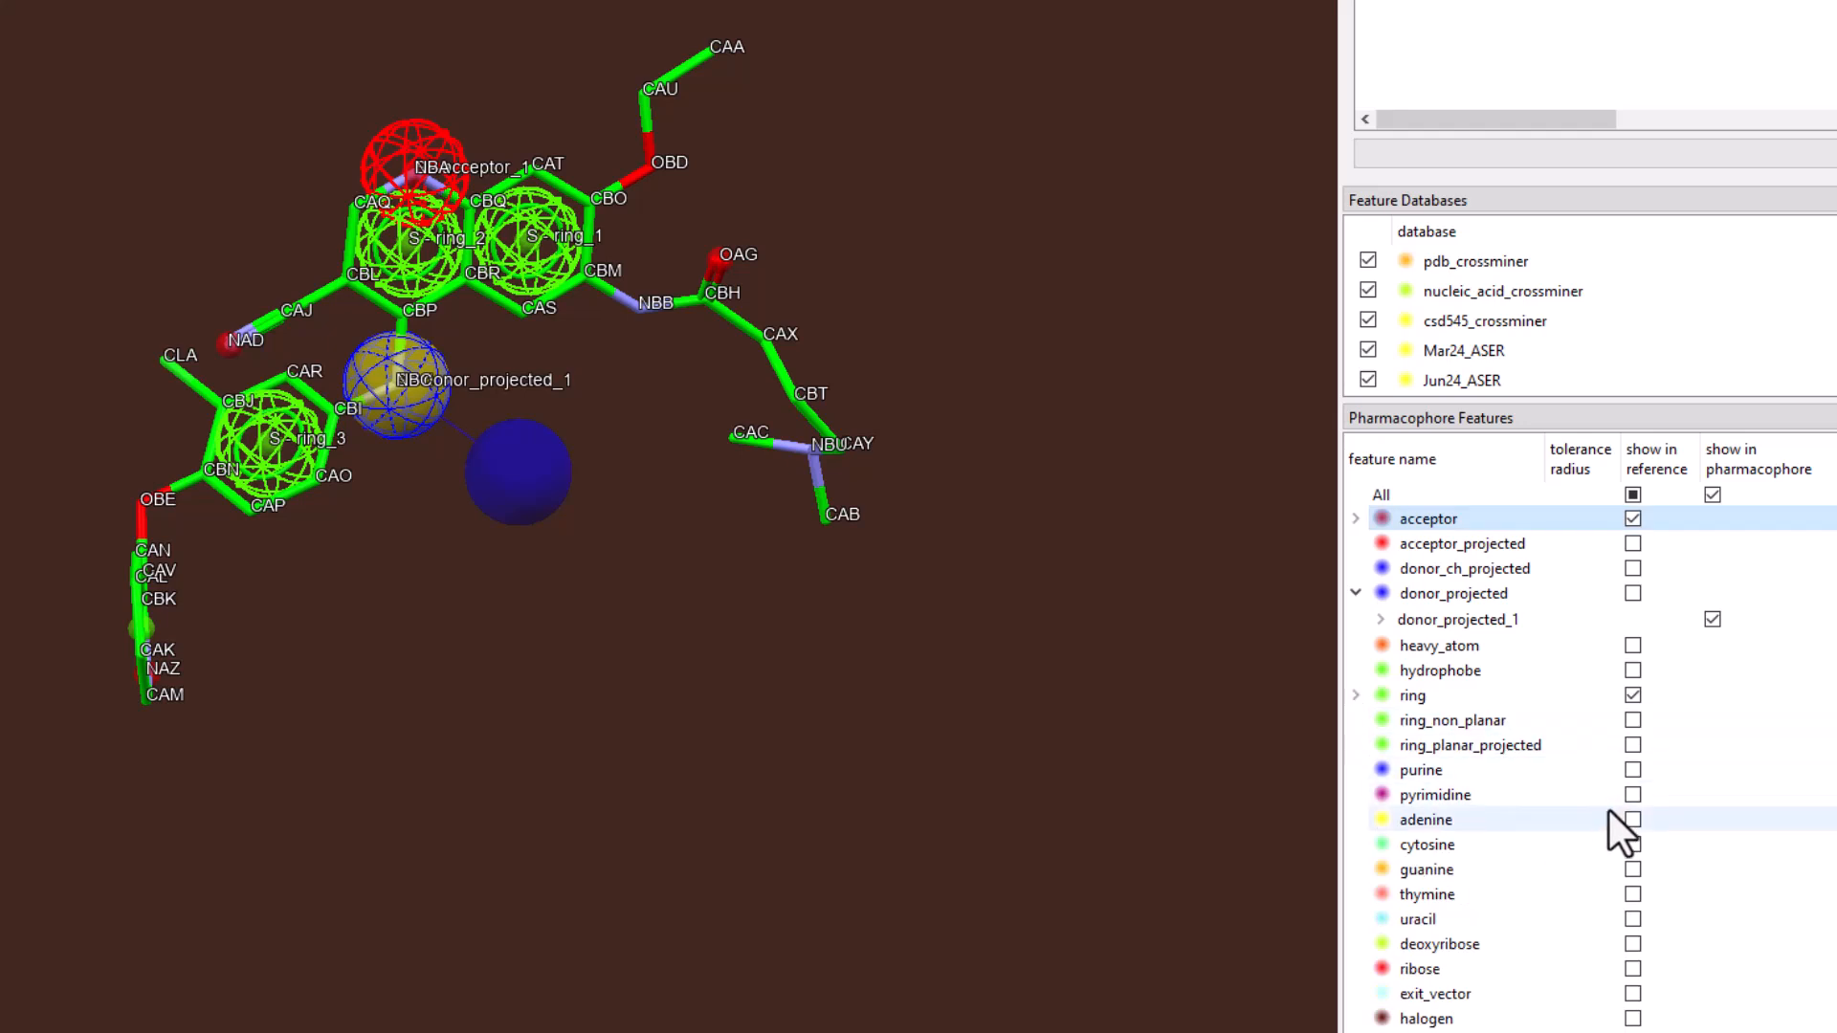
# - Show the chlorine features in the reference and add the one at atom CLA to the pharmacophore
pyautogui.scroll(-1, 1622, 888)
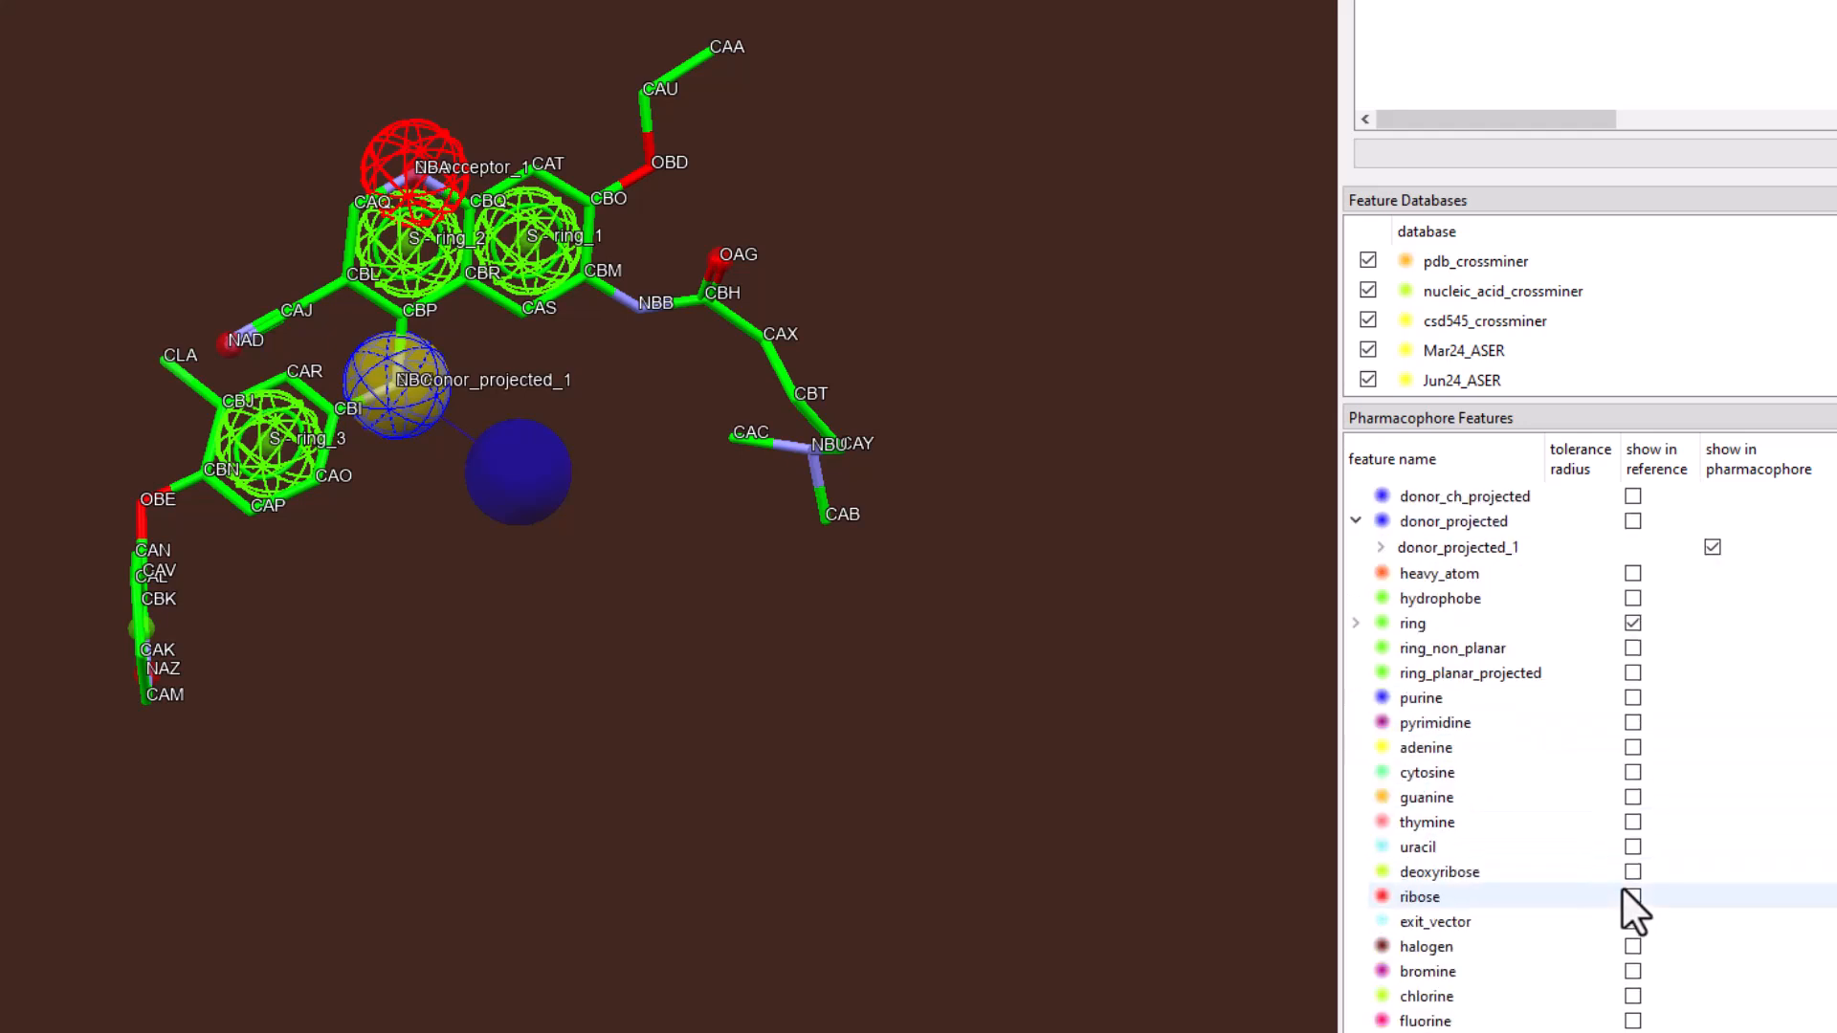
pyautogui.click(1632, 996)
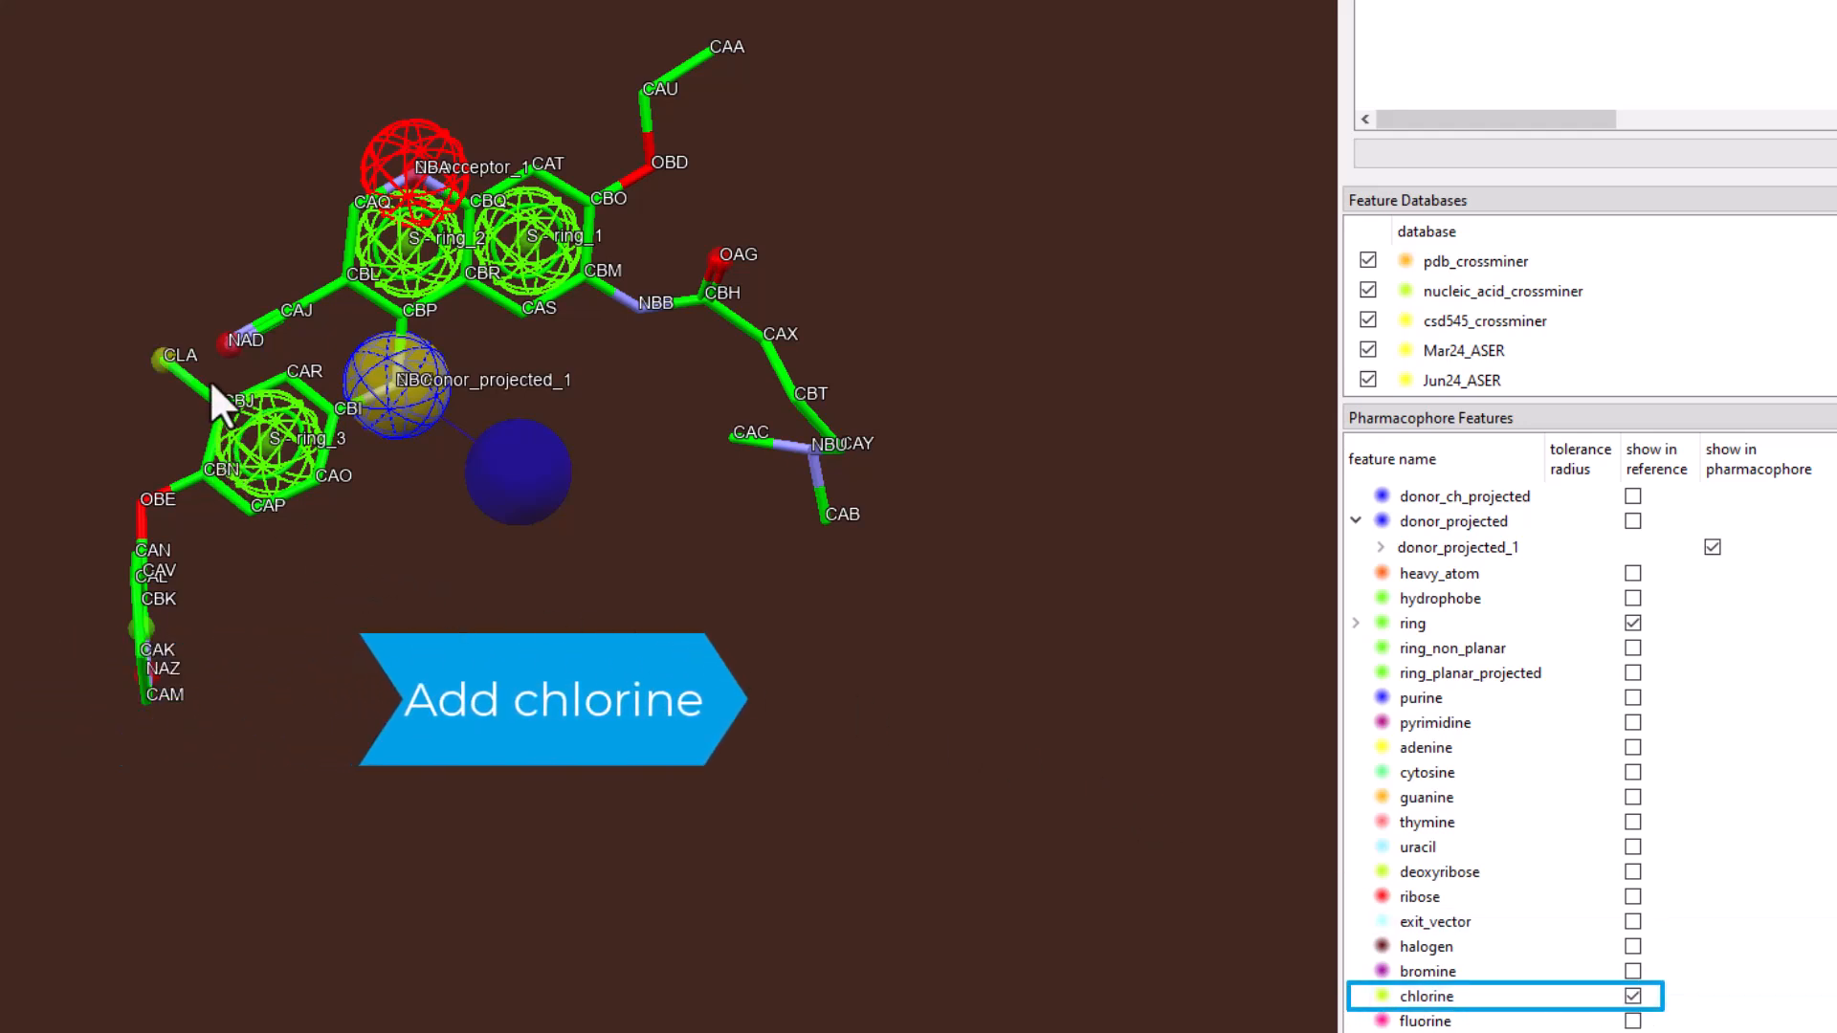
pyautogui.rightClick(163, 358)
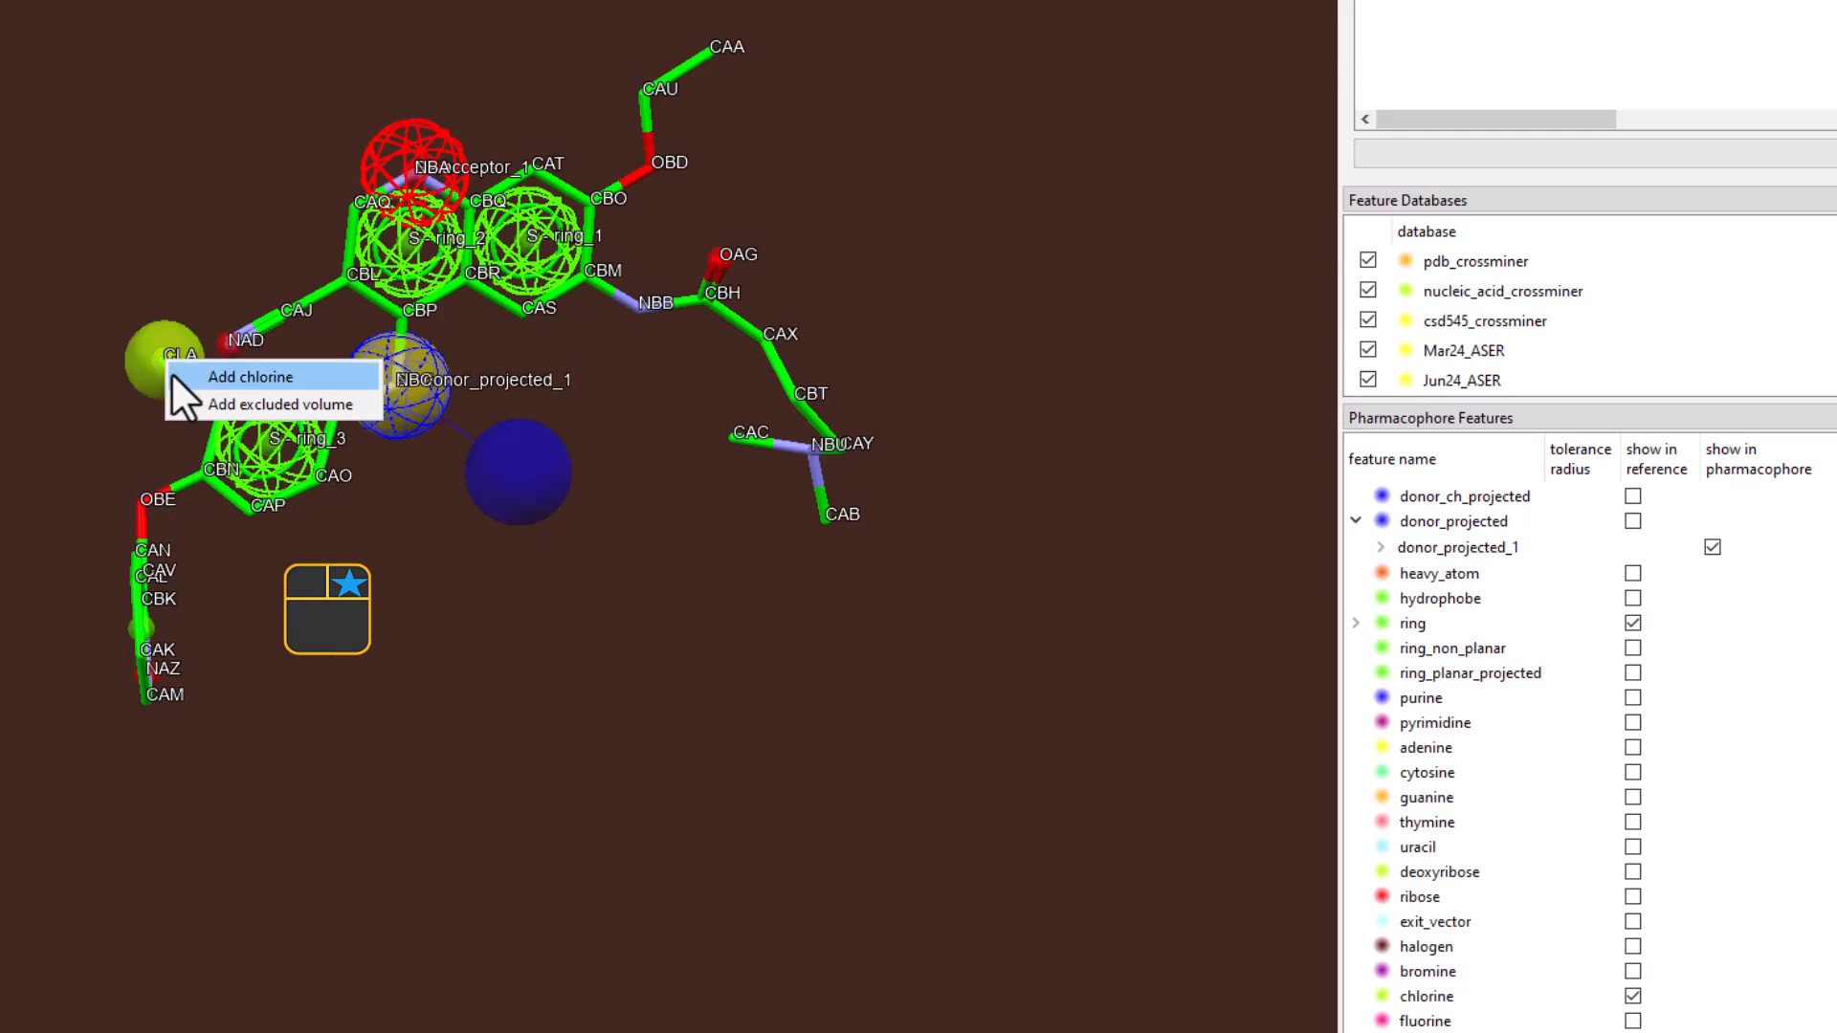
pyautogui.click(174, 376)
# - Assign intramolecular constraints between the pharmacophore features
pyautogui.moveTo(656, 701); pyautogui.dragTo(593, 555)
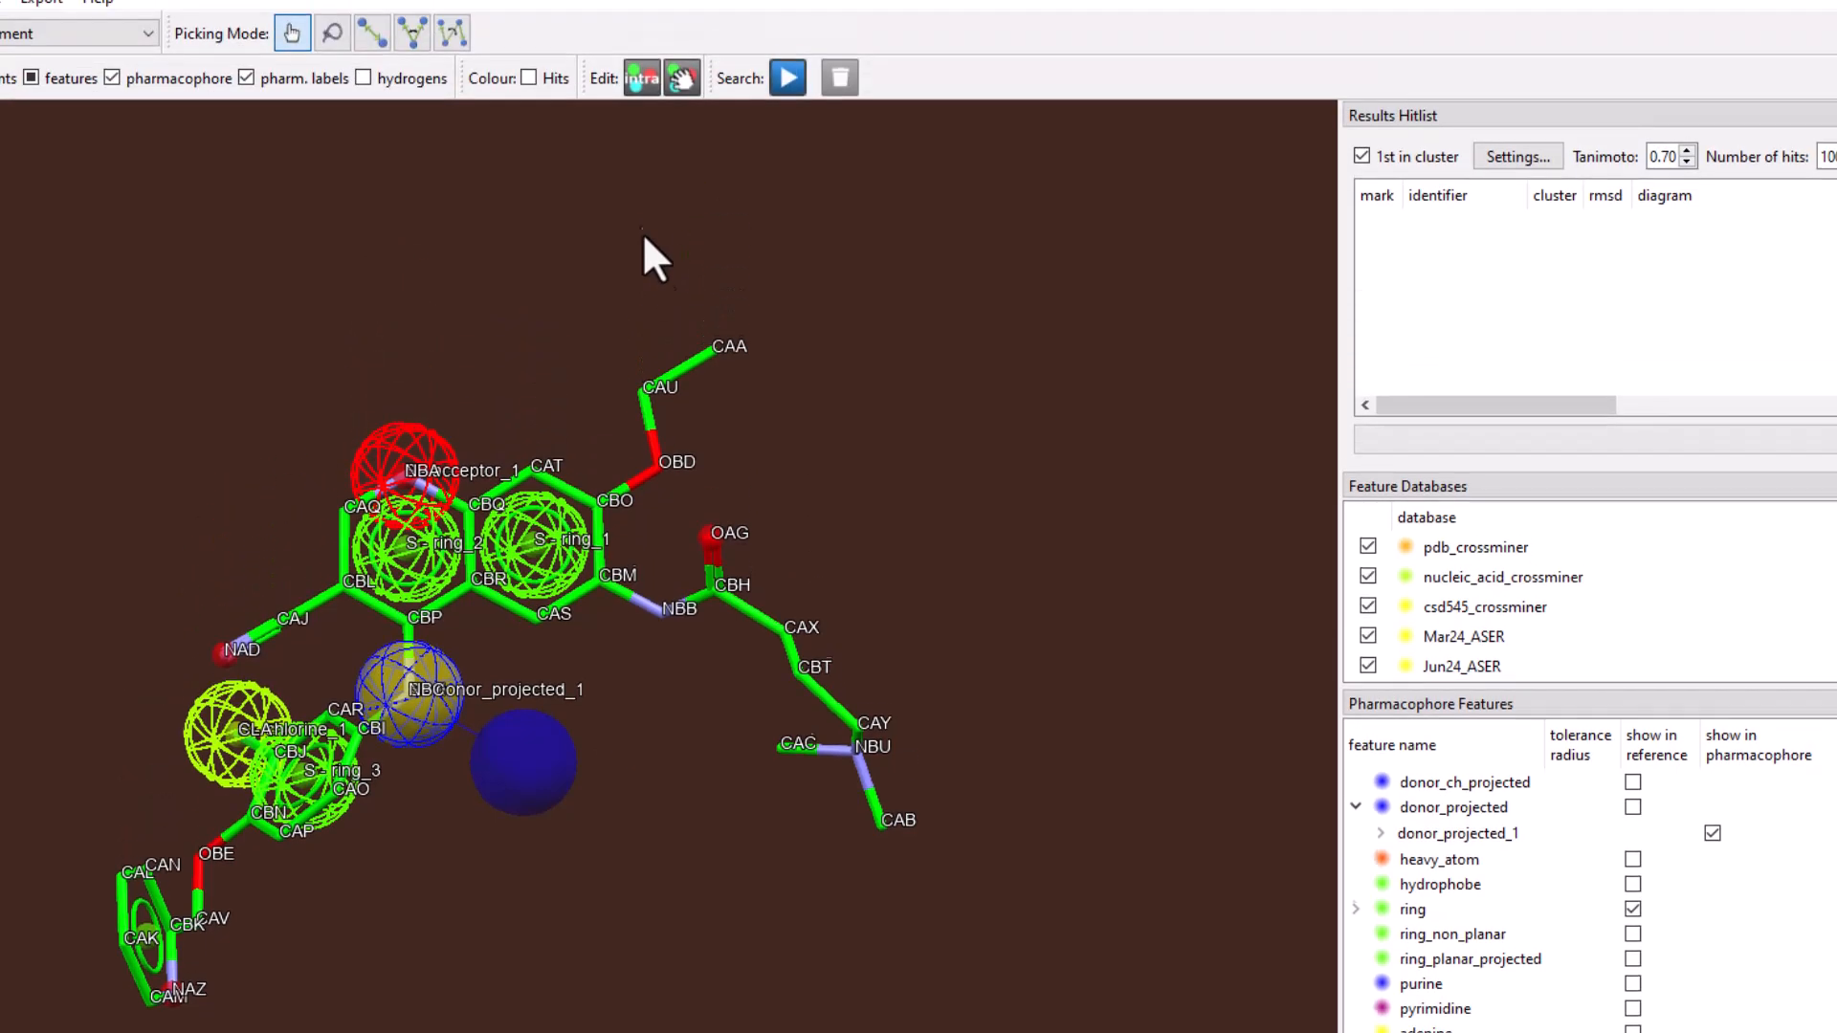
pyautogui.click(637, 80)
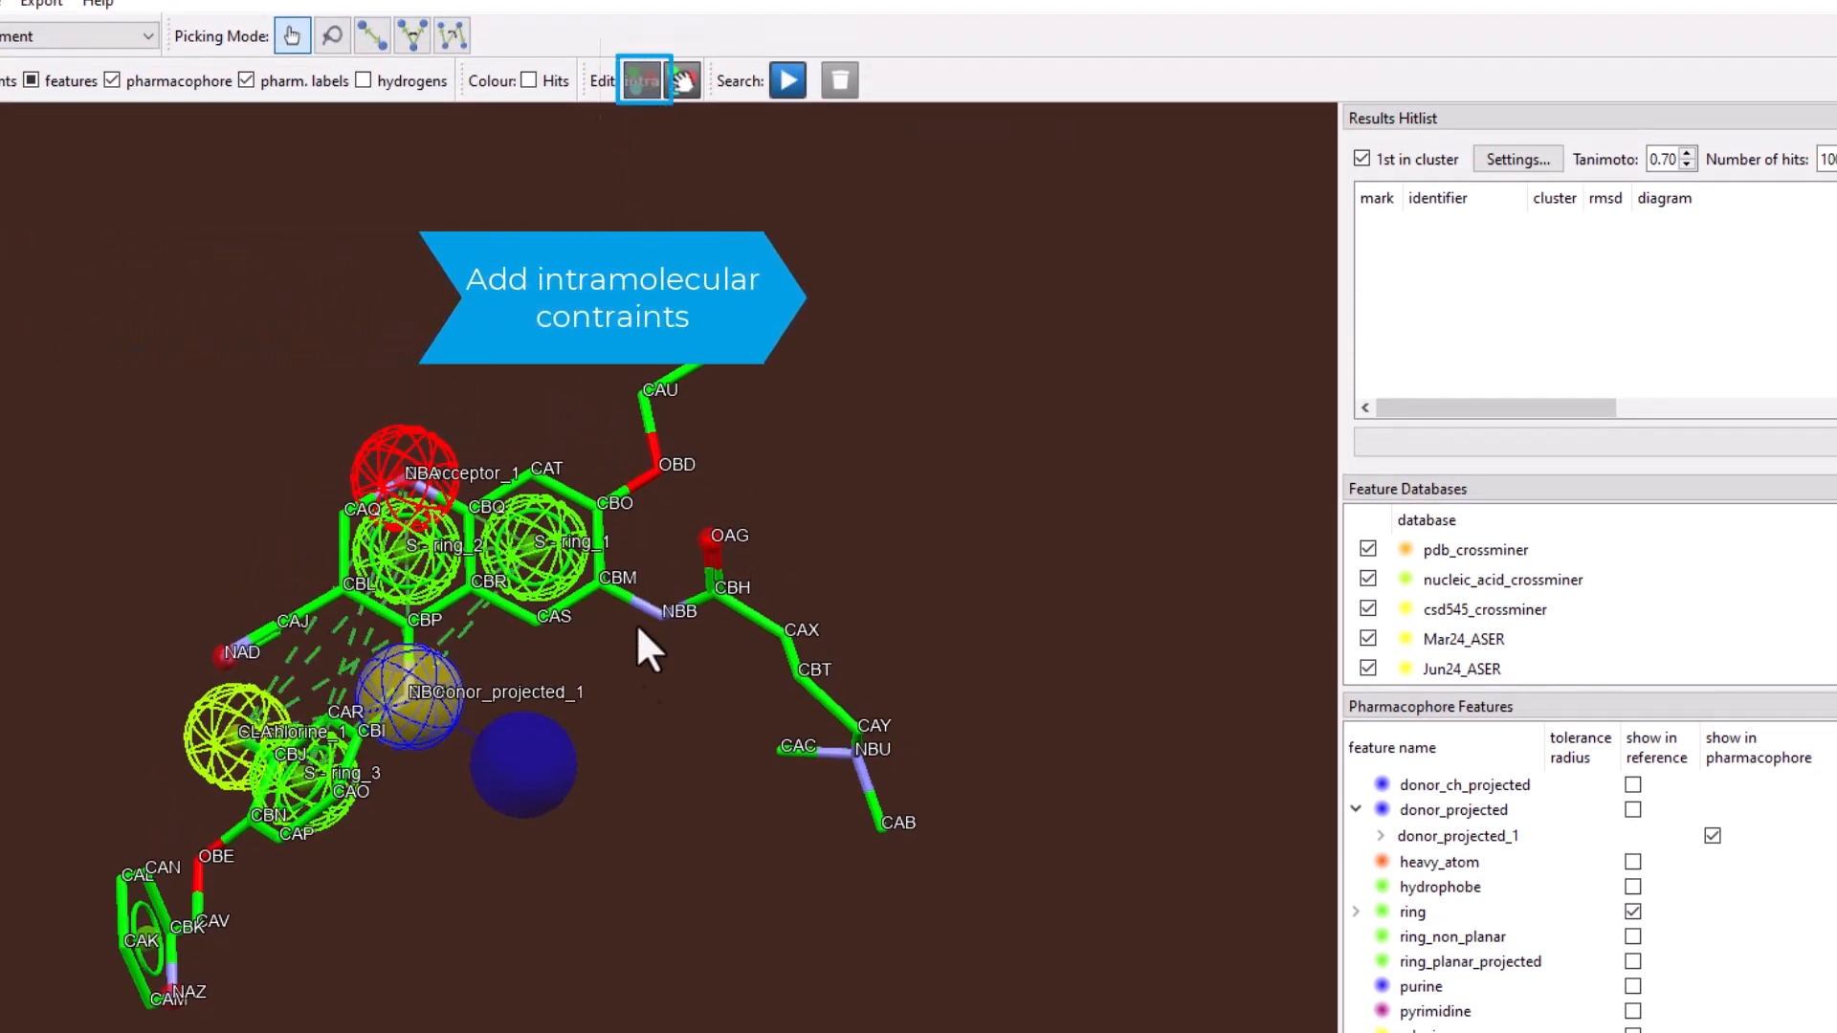
pyautogui.moveTo(639, 726); pyautogui.dragTo(660, 755)
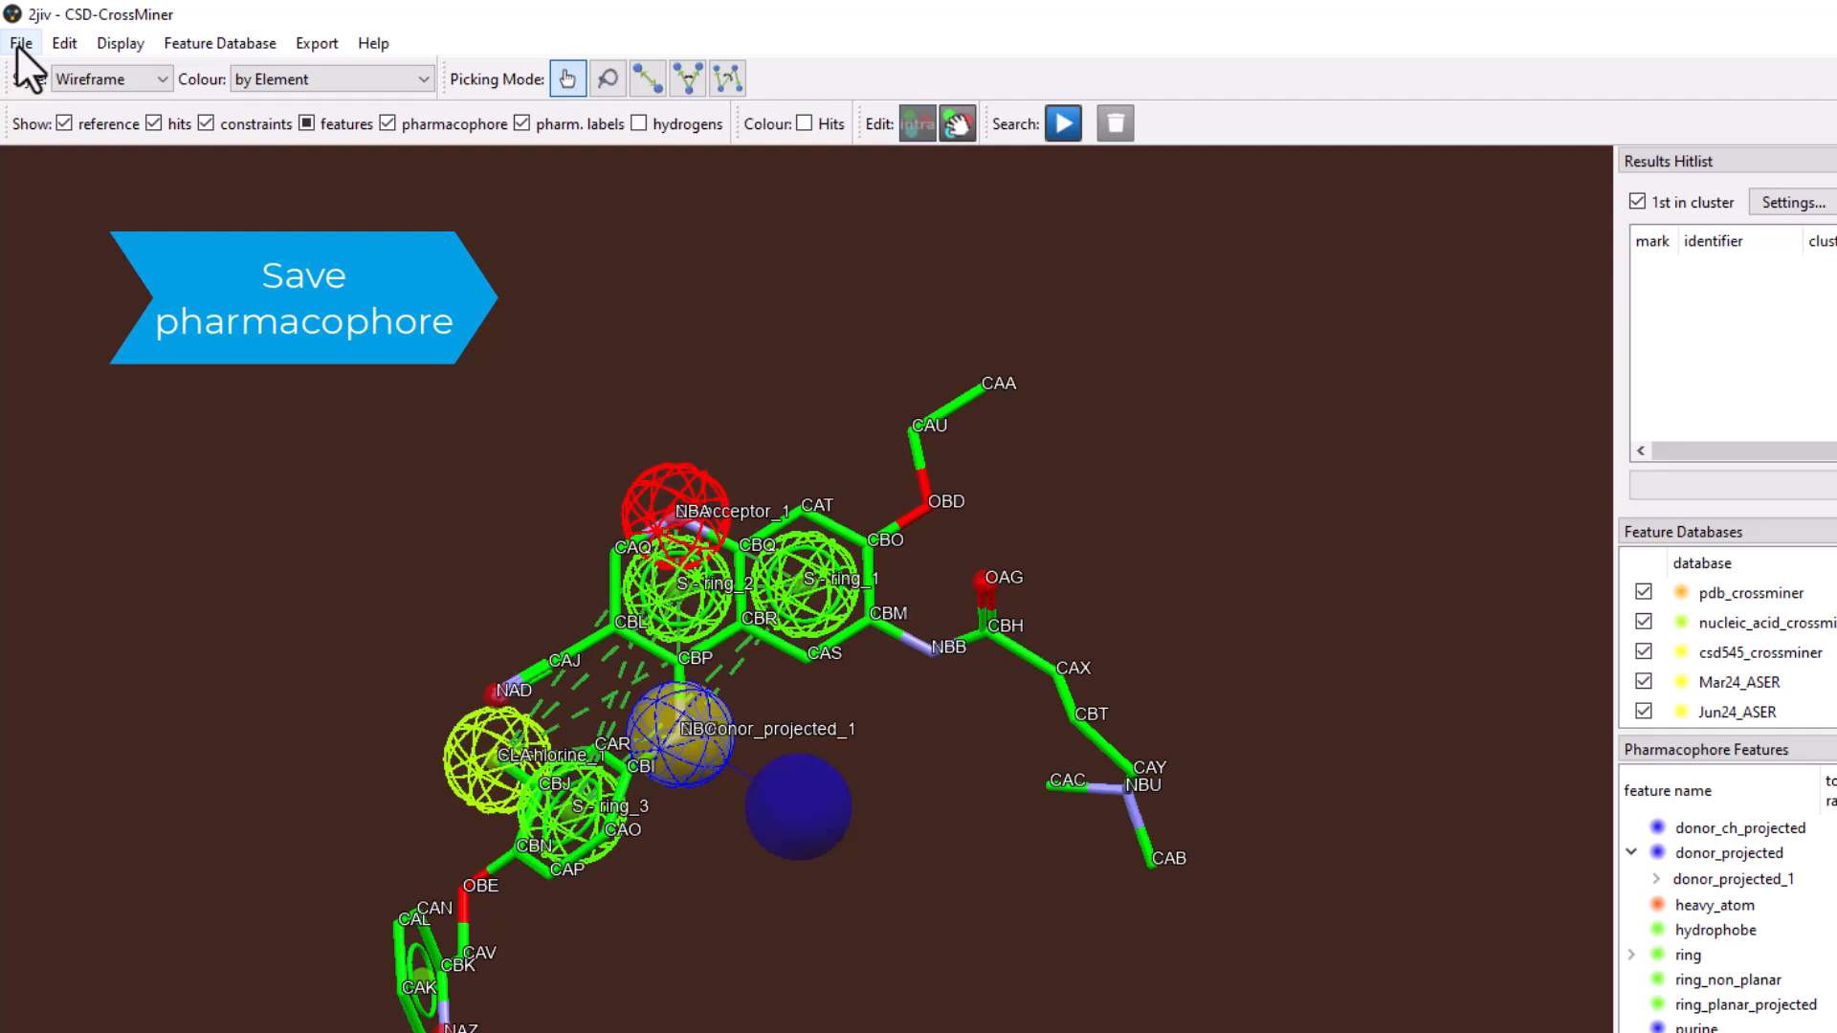
# - Save the pharmacophore in the CSDU_CrossMiner folder as a CSD-CrossMiner Pharmacophore (*.cm) file named pharmacophore
pyautogui.click(19, 45)
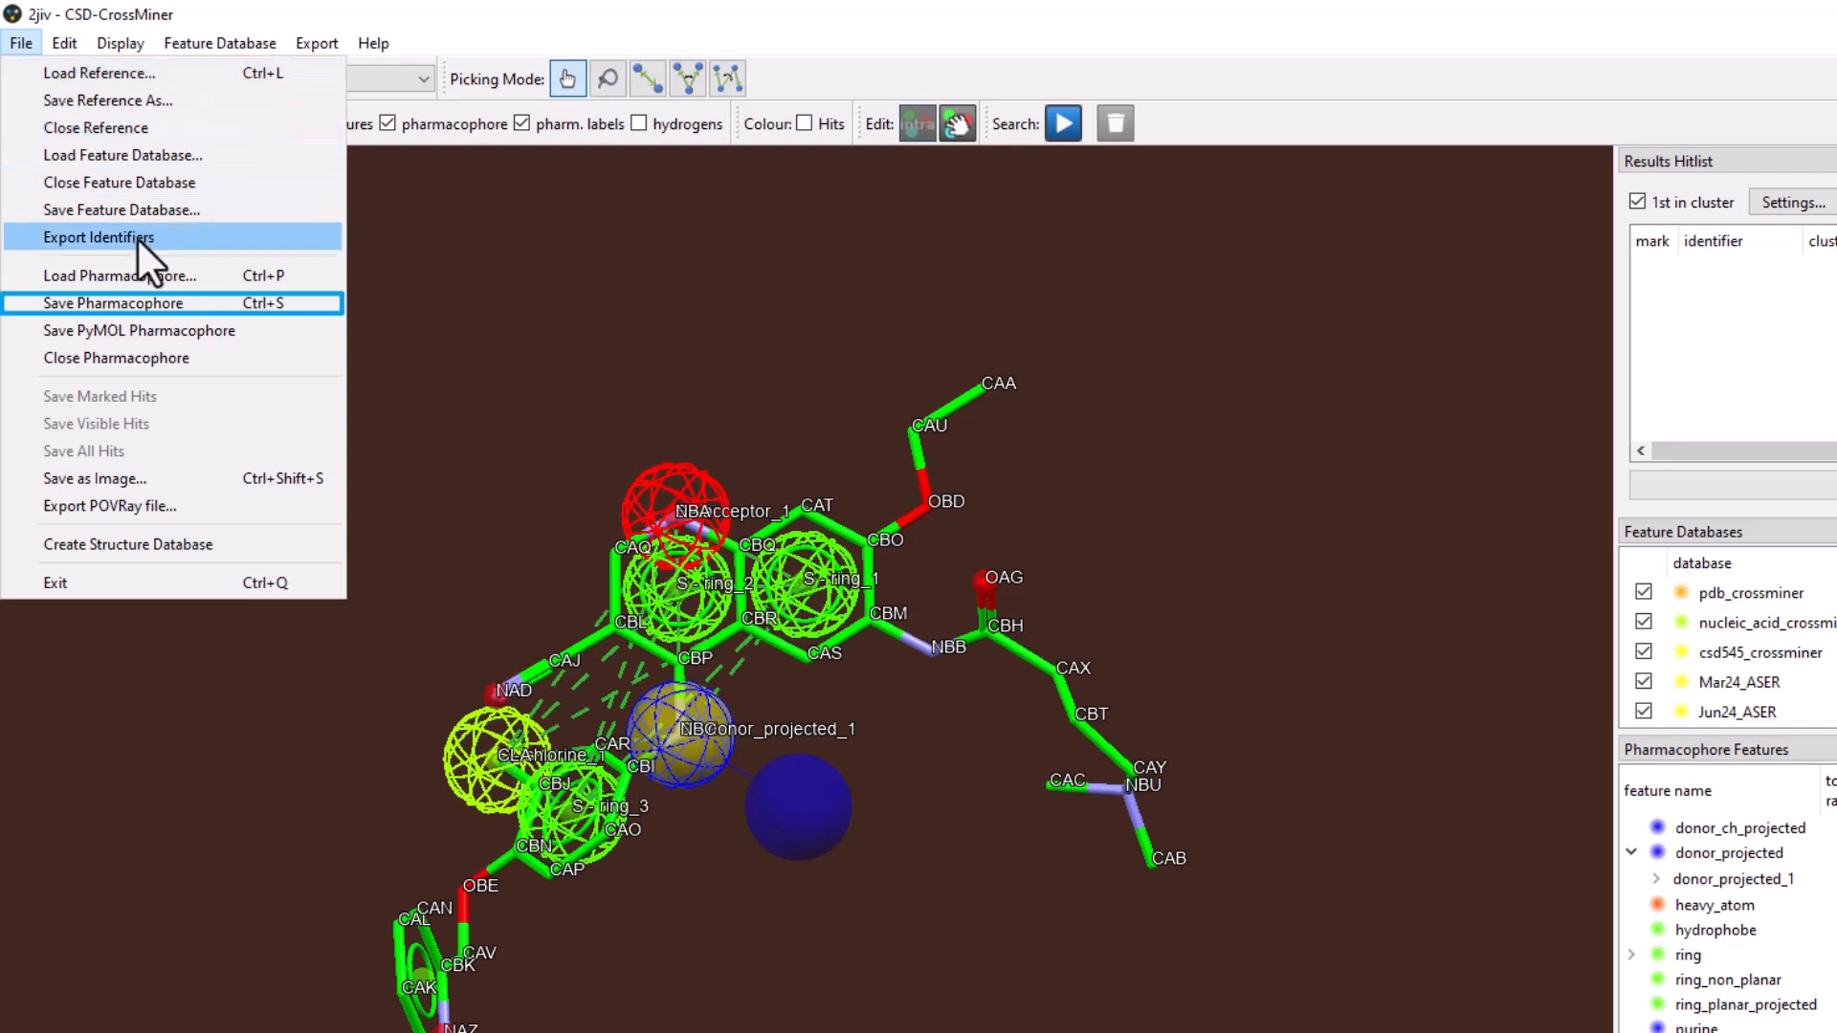
pyautogui.click(172, 304)
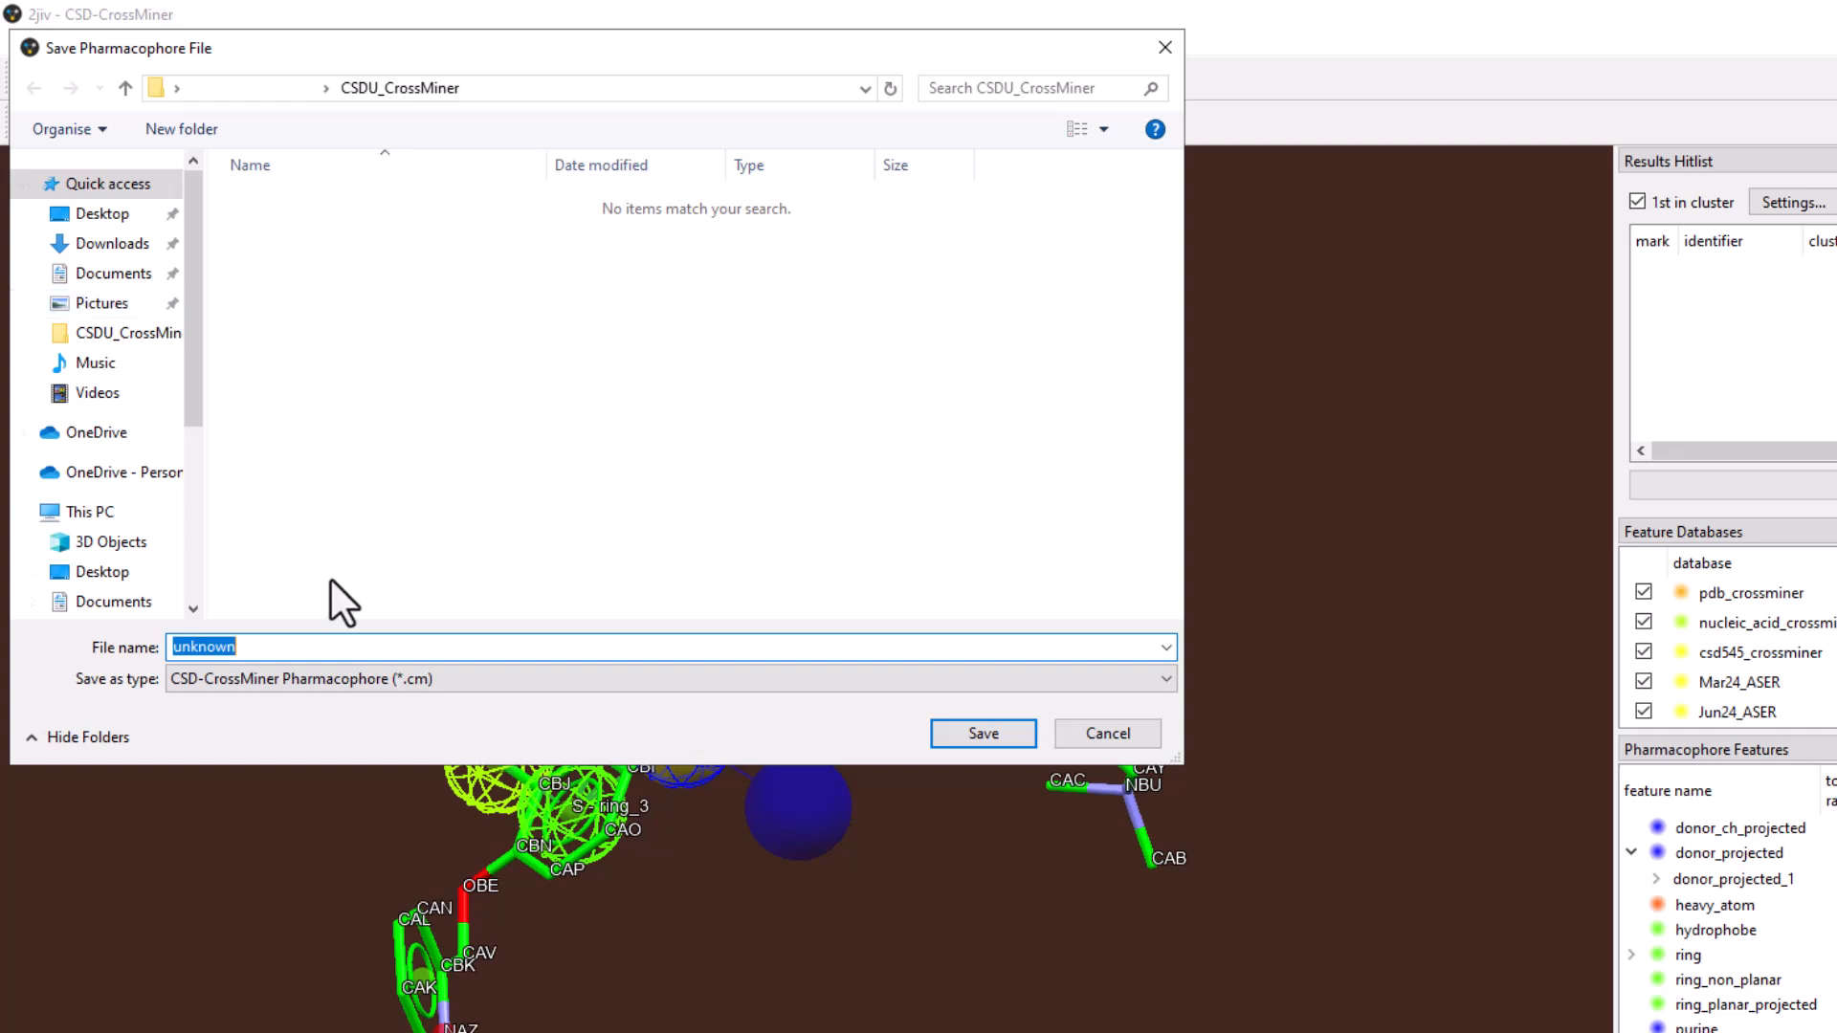
pyautogui.write('pharmacophore')
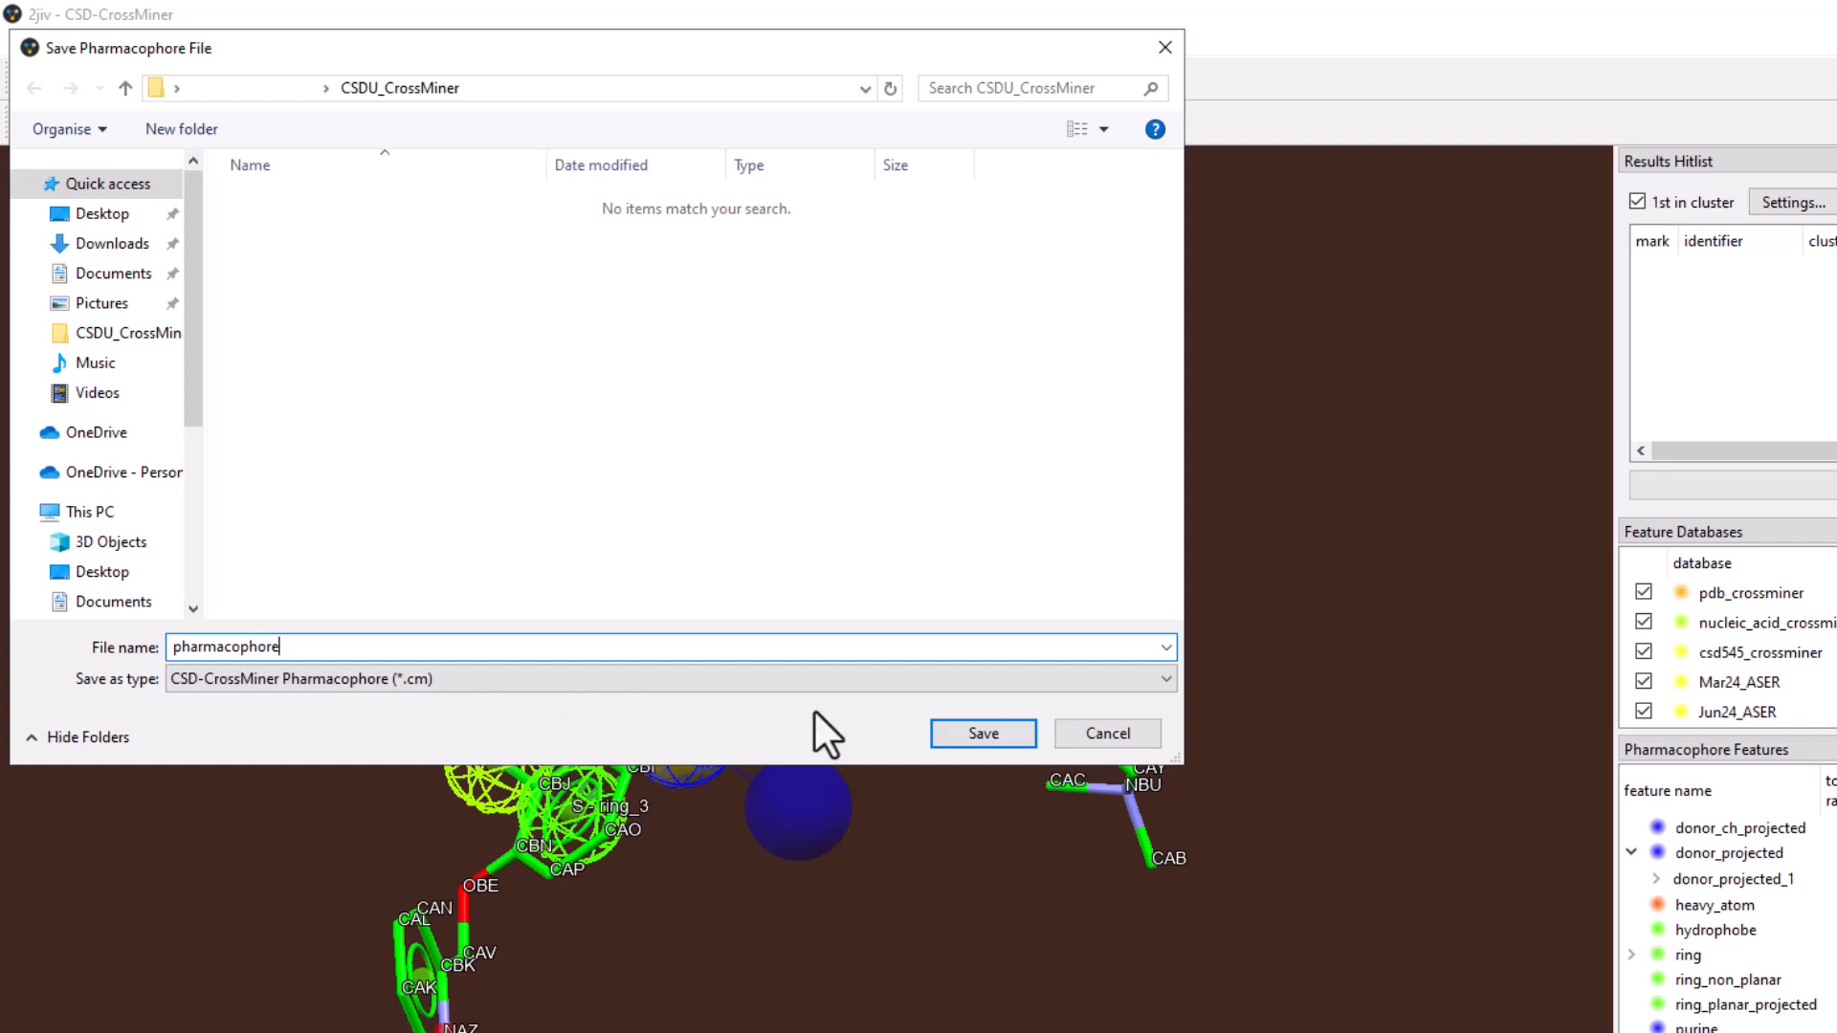
pyautogui.click(992, 733)
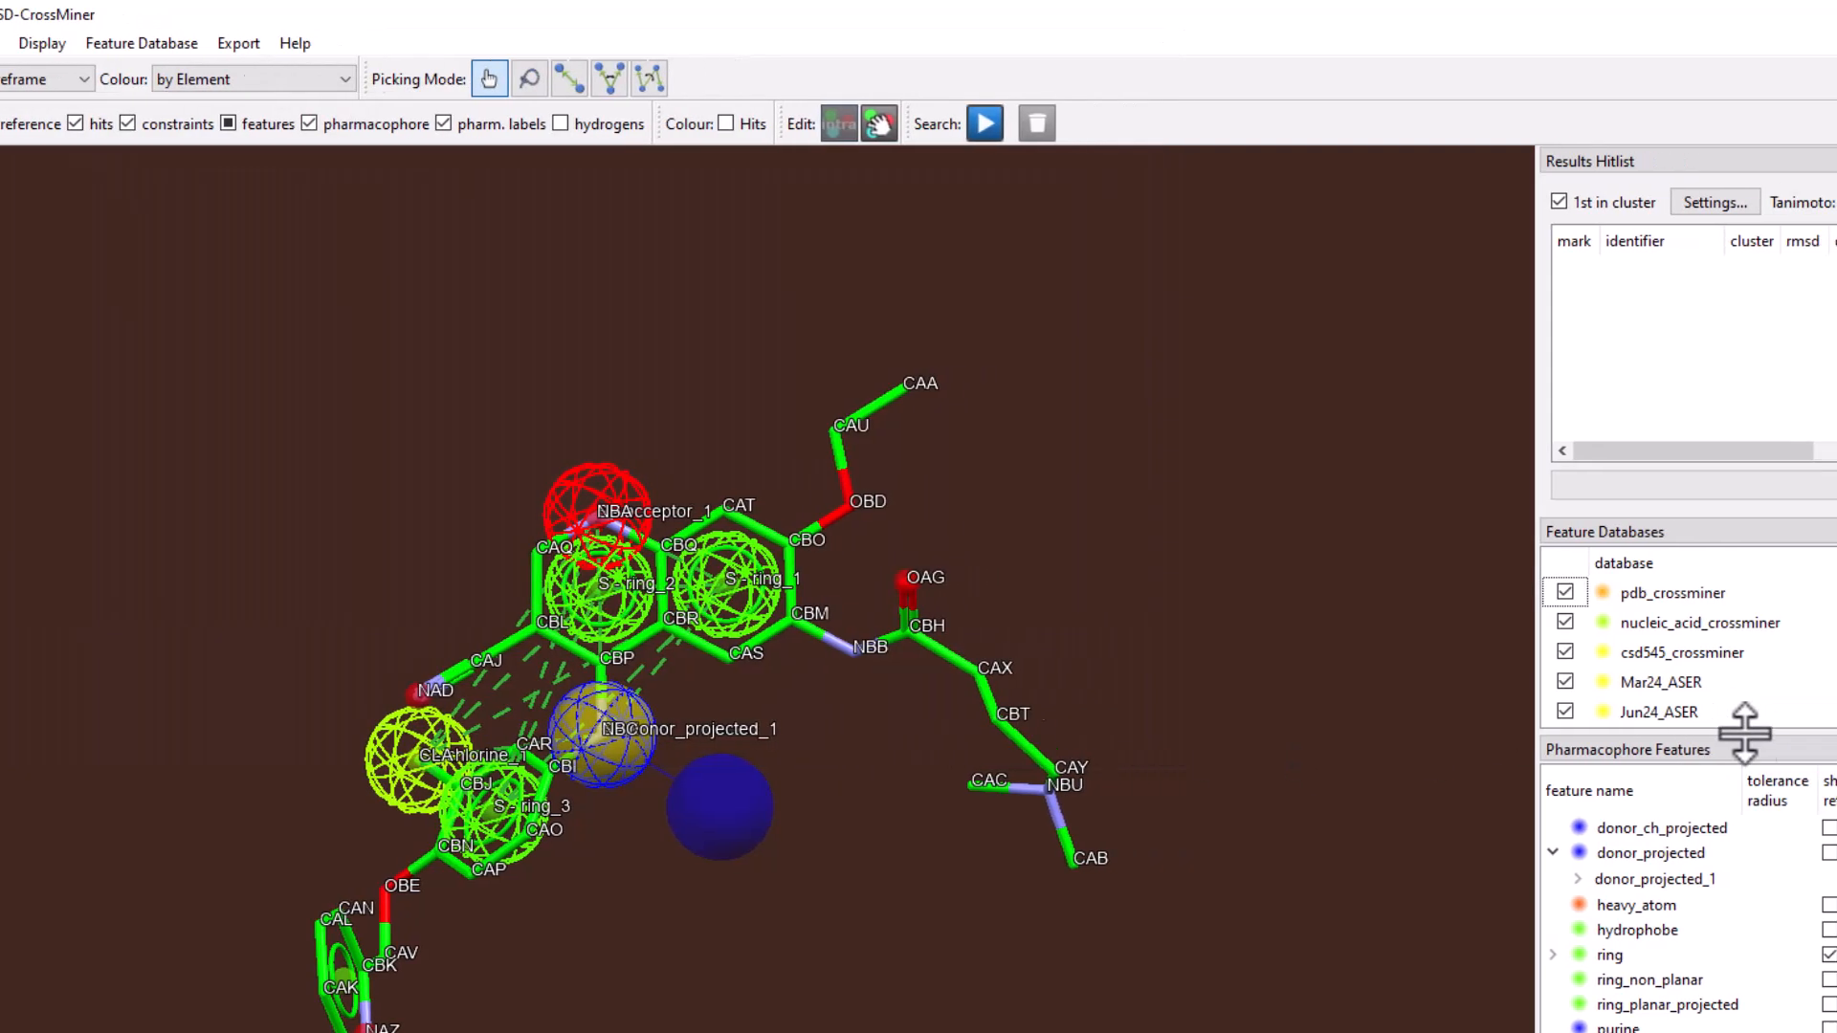
# - Keep only pdb_crossminer enabled among the feature databases, and enlarge the Results Hitlist
pyautogui.moveTo(1270, 732); pyautogui.dragTo(1271, 1032)
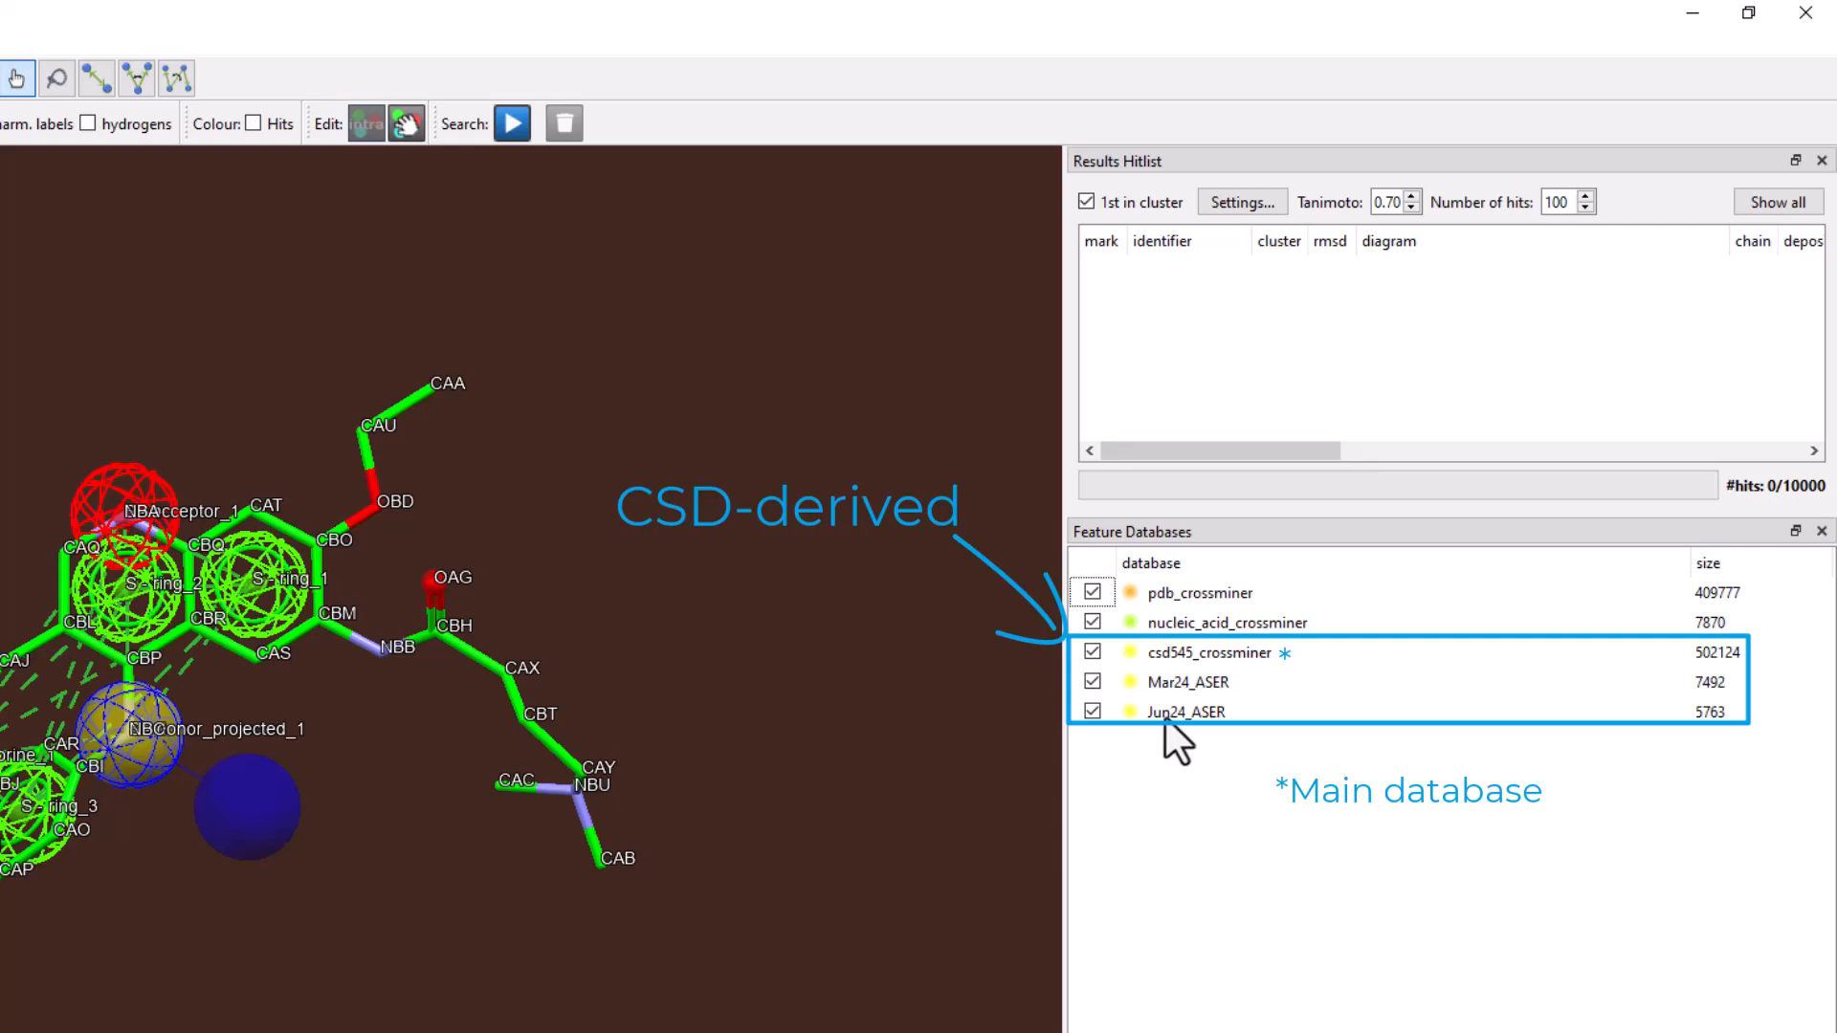
pyautogui.click(1092, 621)
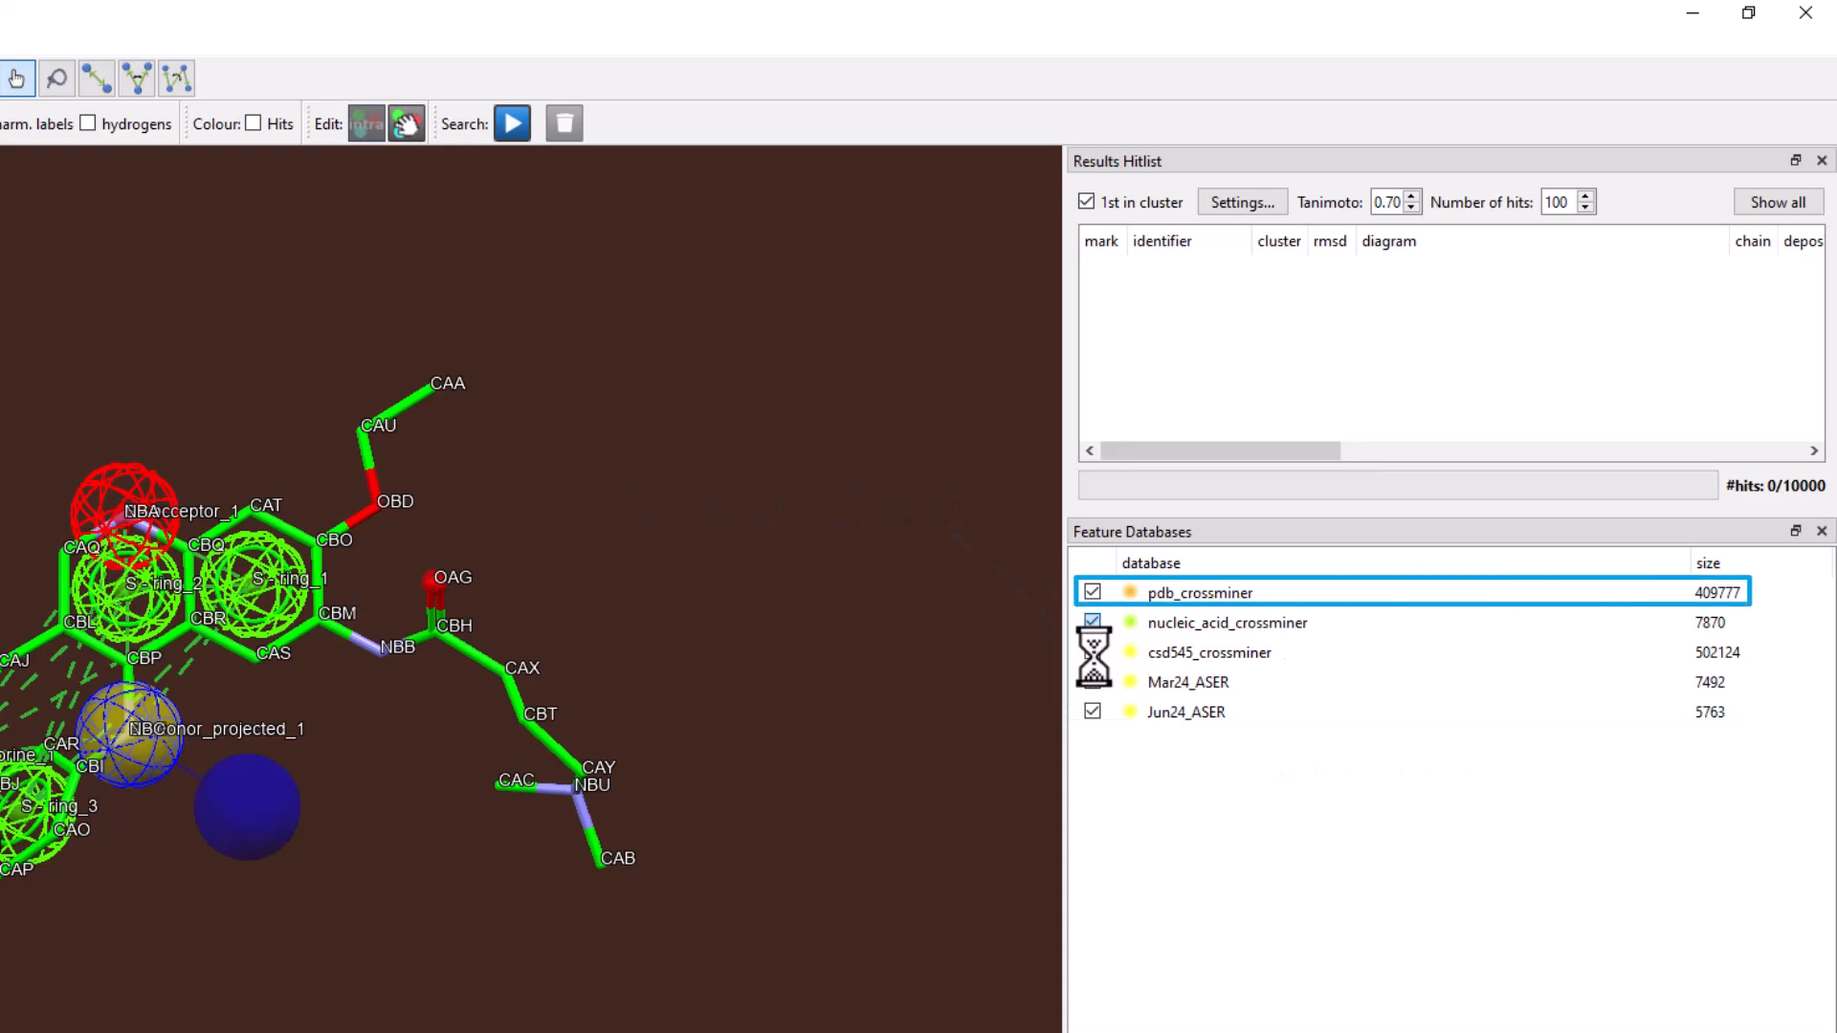
pyautogui.click(1093, 711)
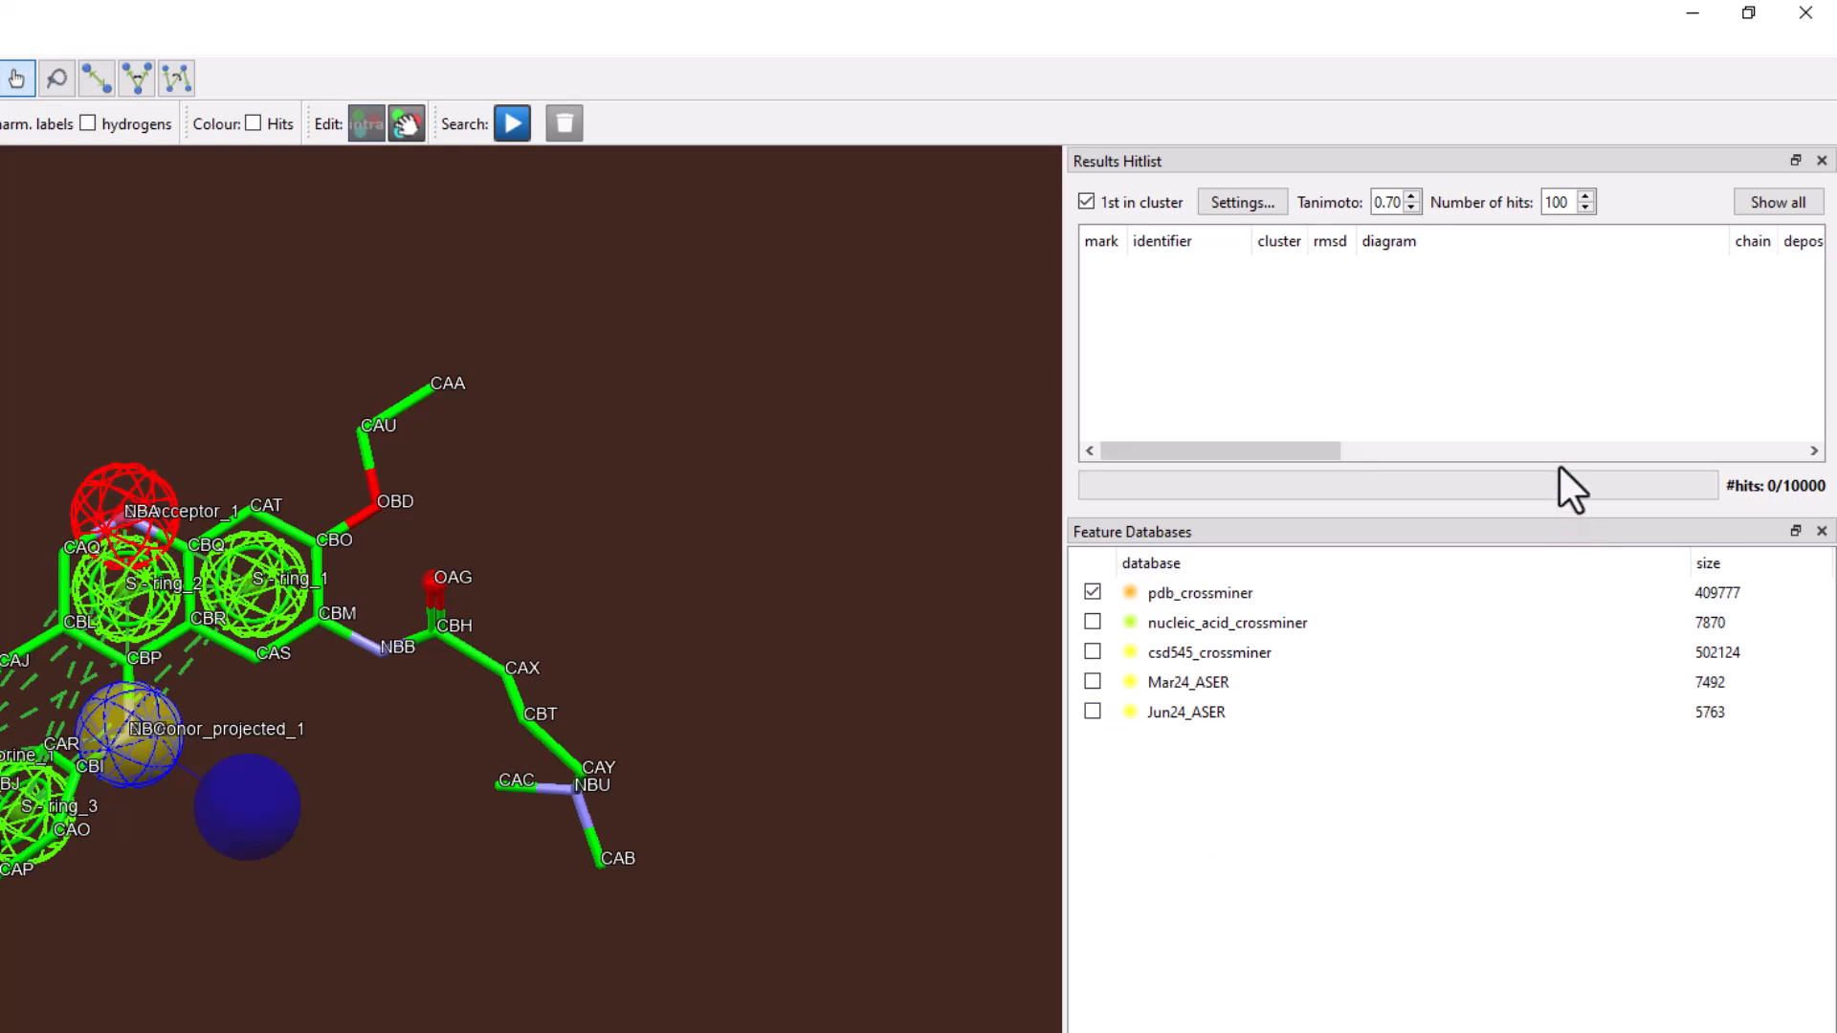
pyautogui.moveTo(1548, 513); pyautogui.dragTo(1562, 915)
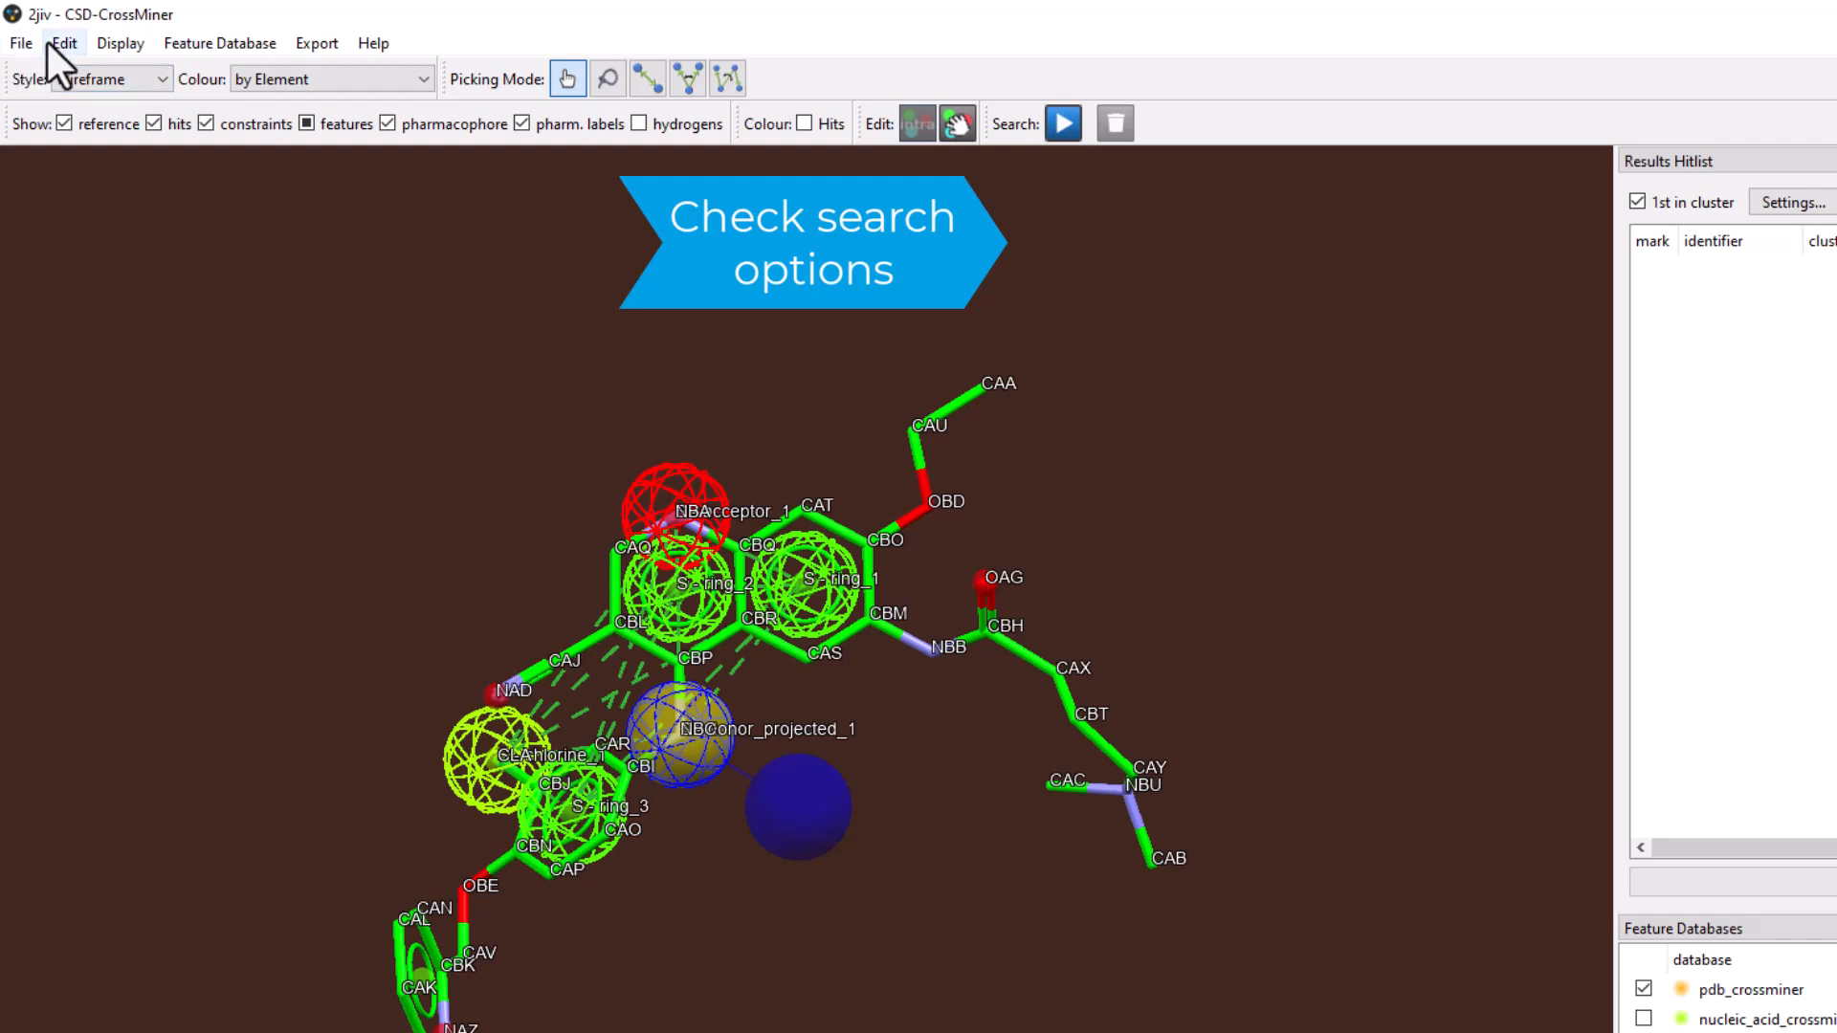
# - Review the search and hits options, including matches per entry, retained hits and maximum rmsd, and accept them as they are
pyautogui.click(54, 43)
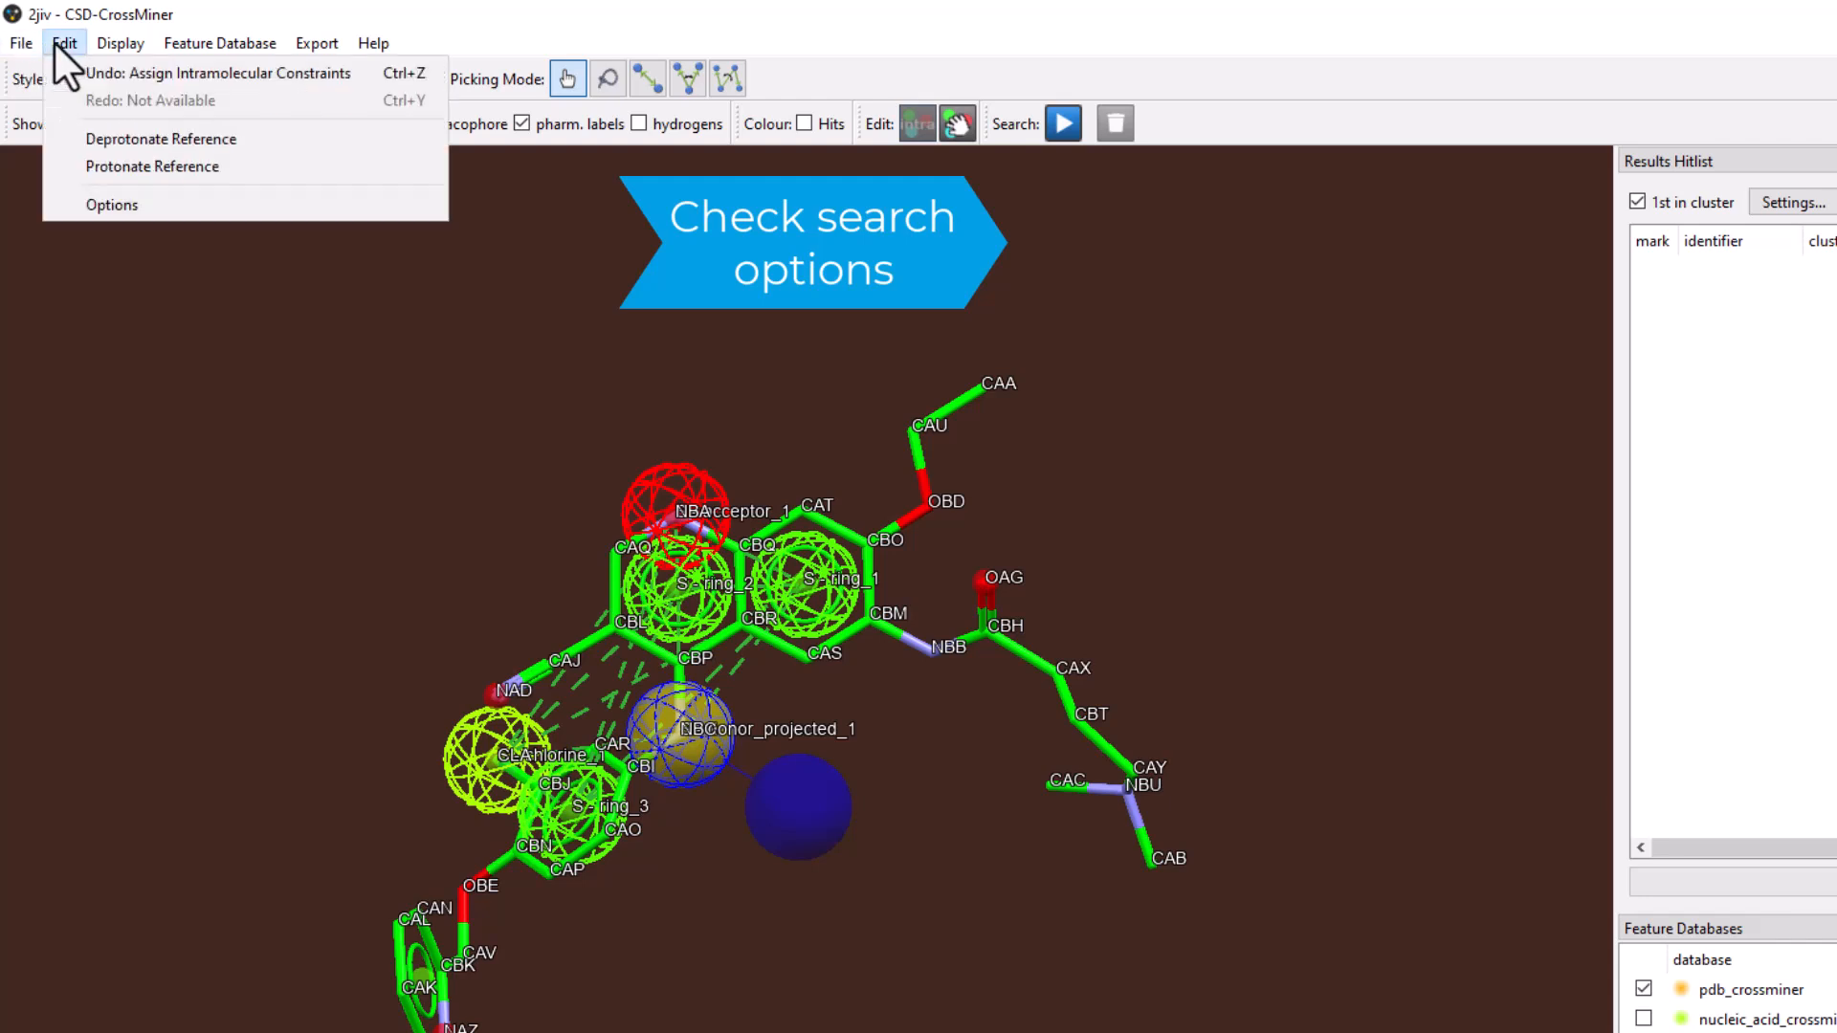
pyautogui.click(108, 205)
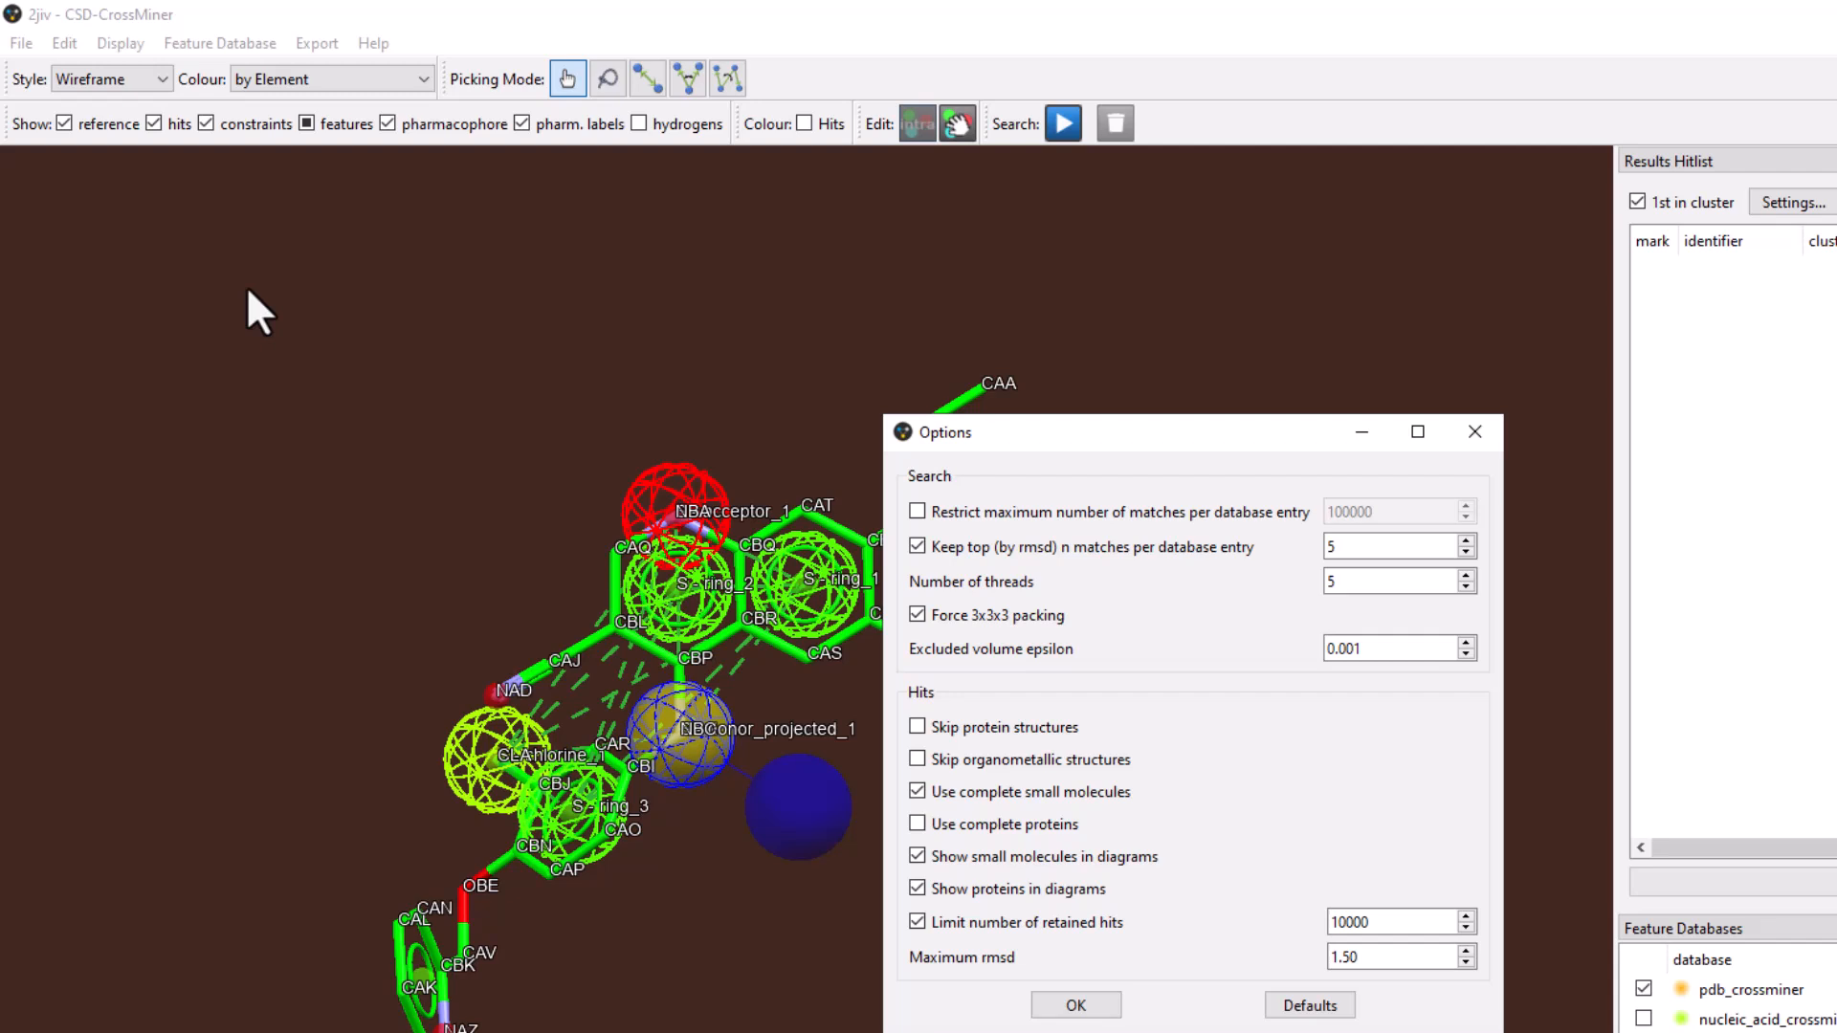
pyautogui.click(1076, 1003)
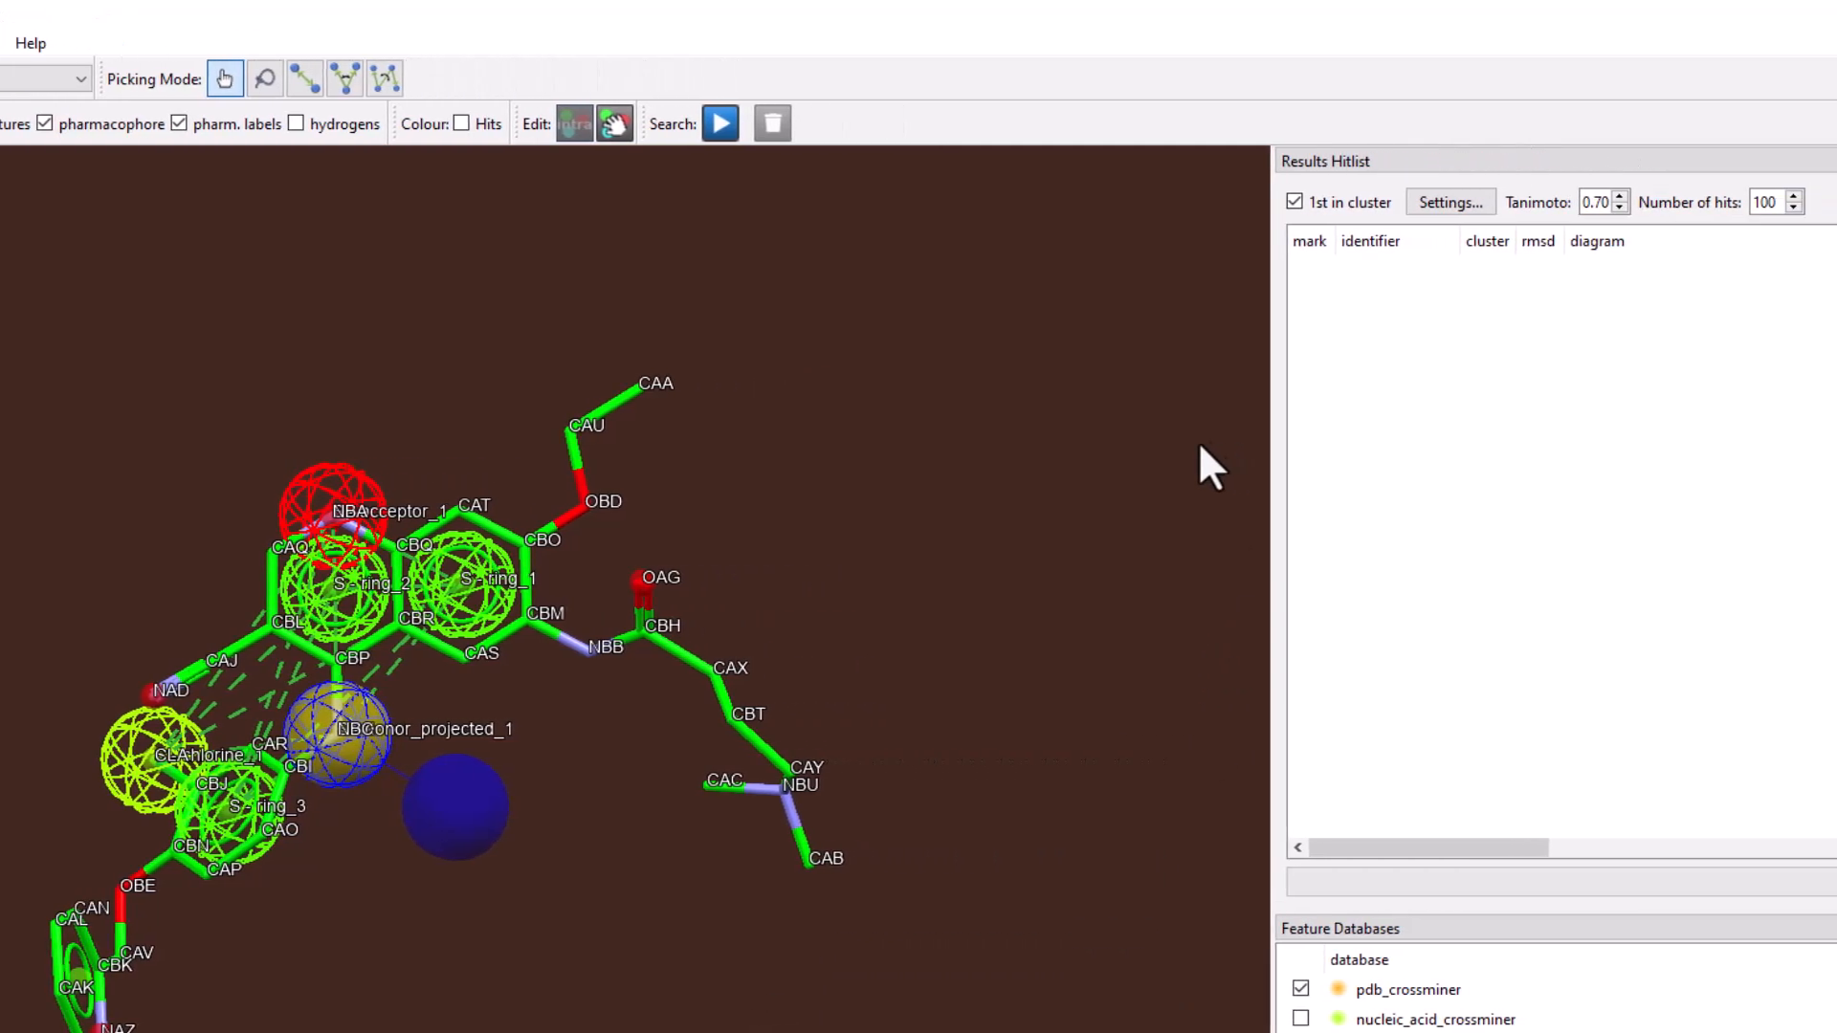
# - Turn off the restriction to the first hit in each cluster and start the pharmacophore search
pyautogui.click(1295, 202)
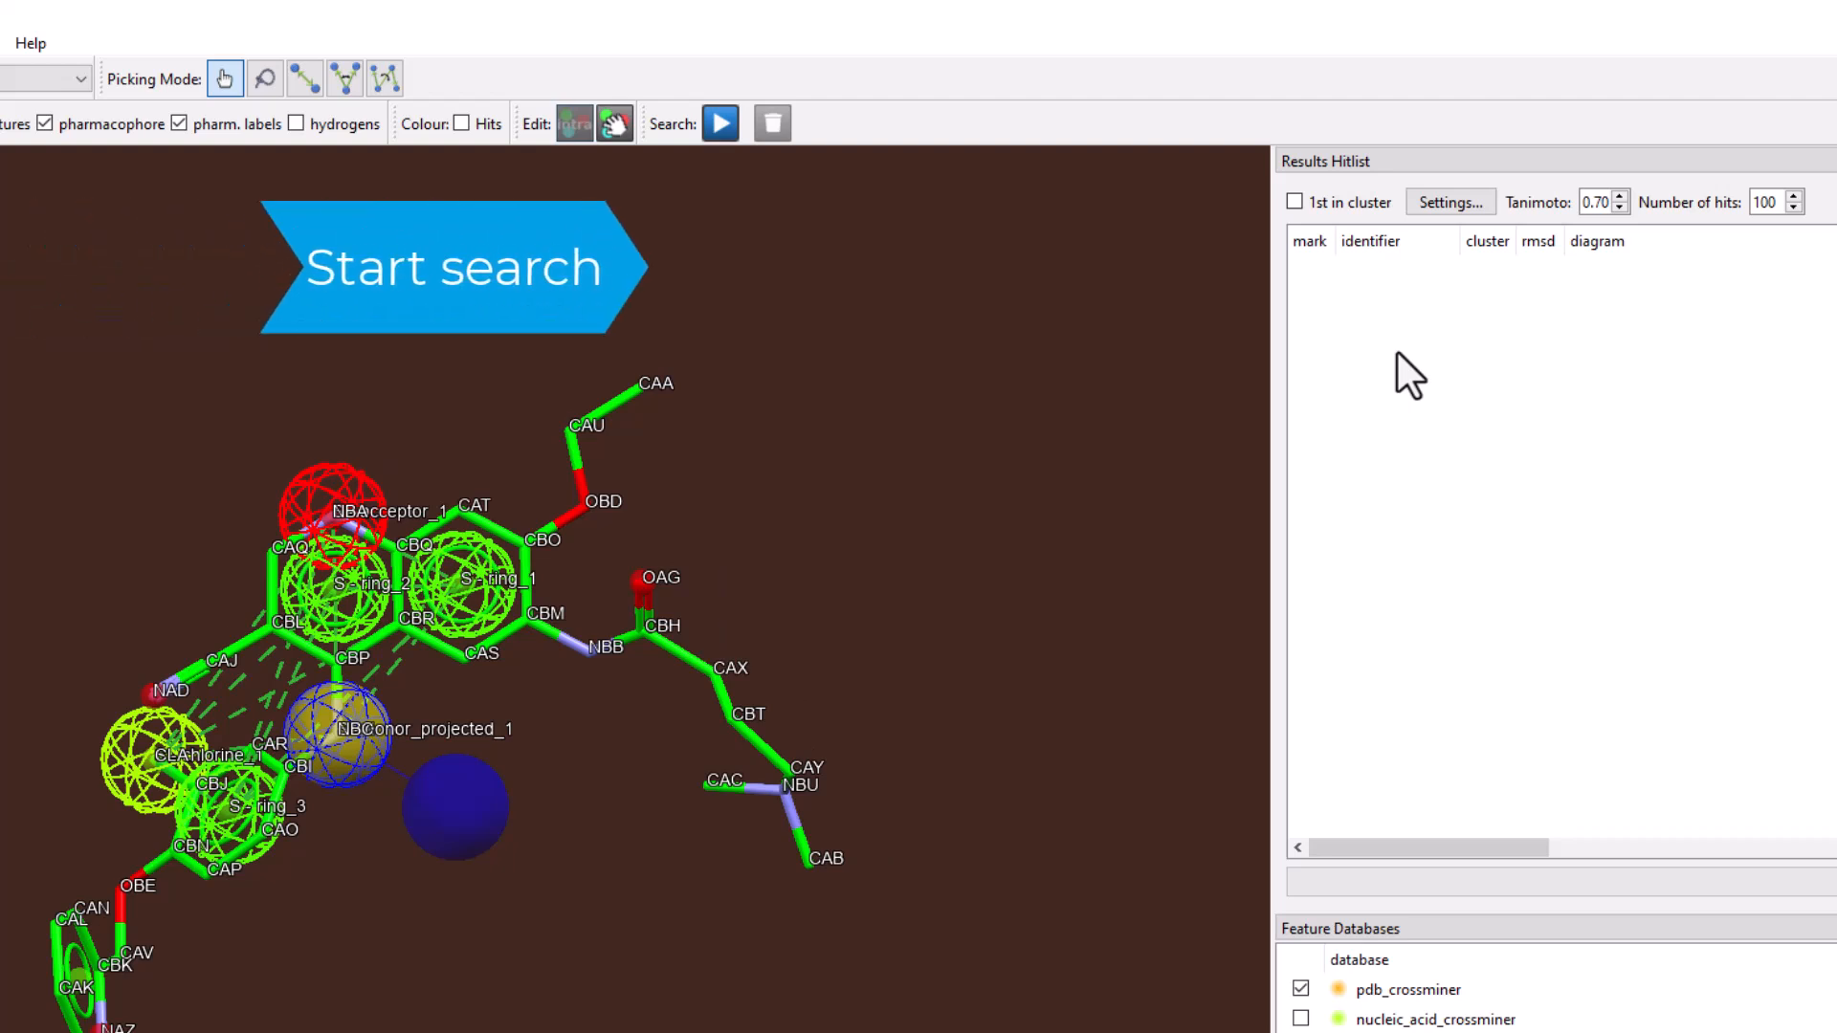
pyautogui.click(719, 120)
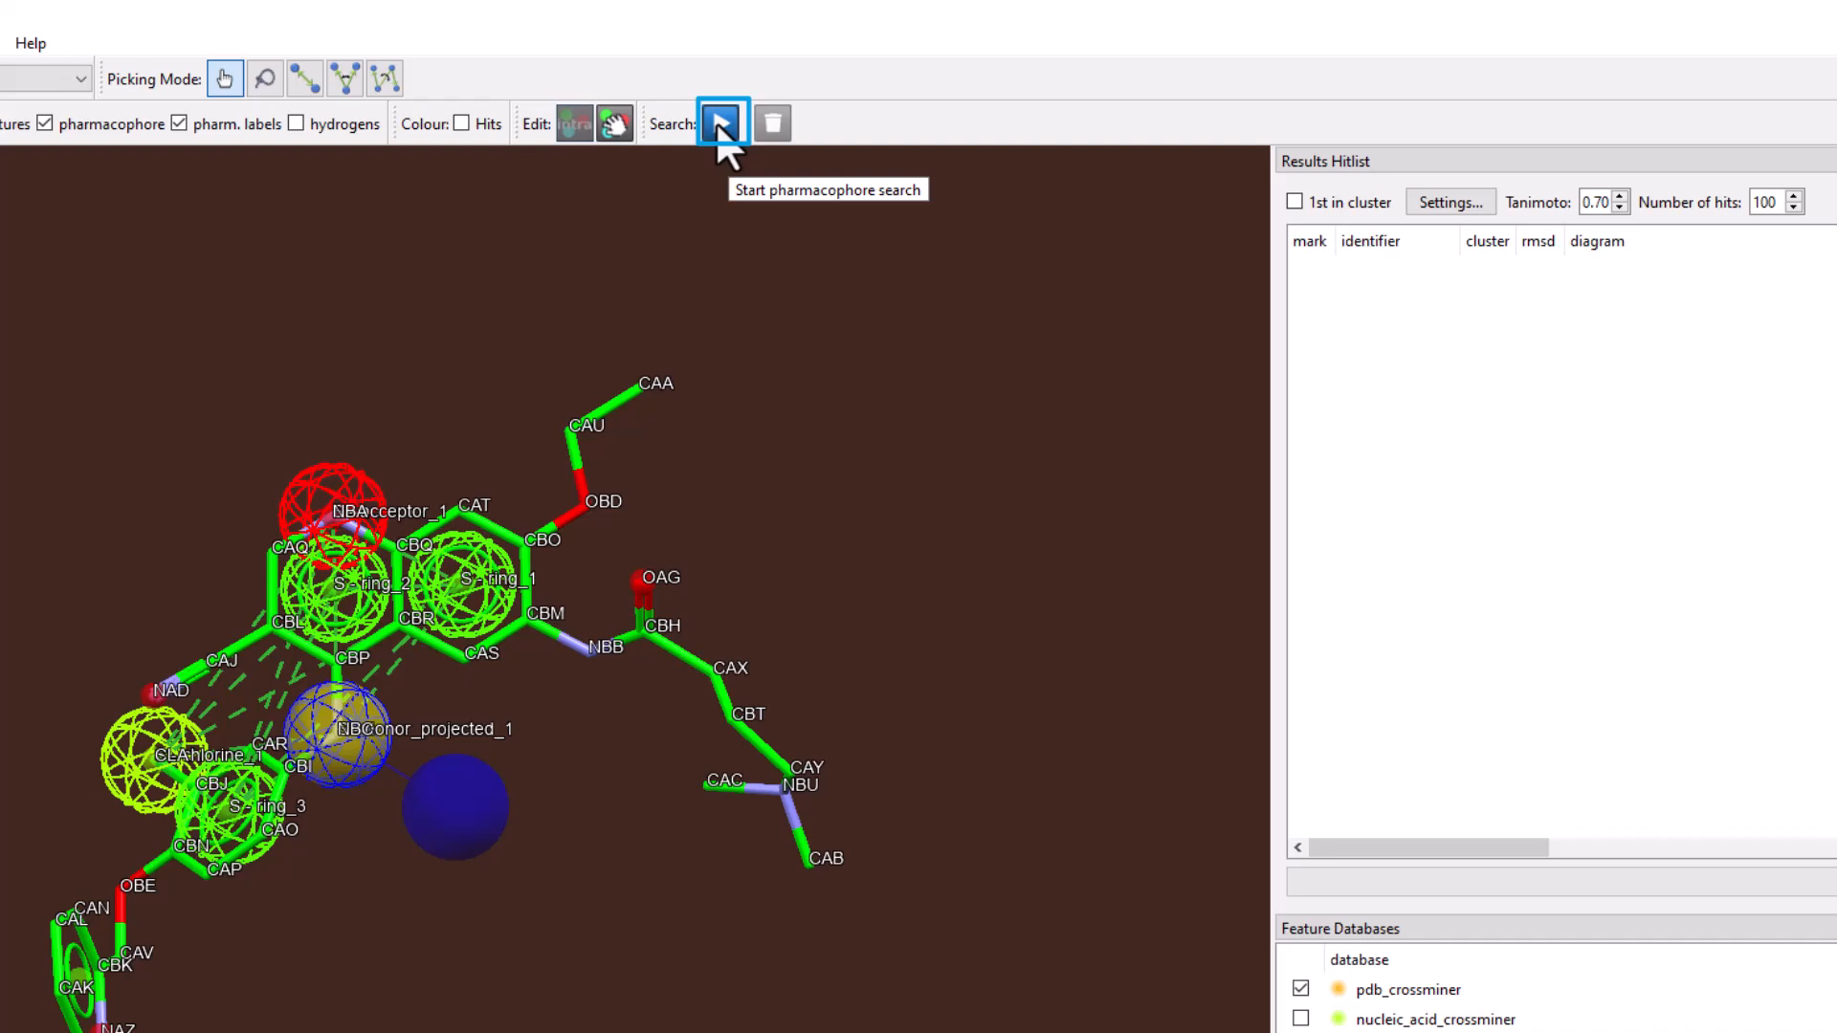
pyautogui.click(720, 121)
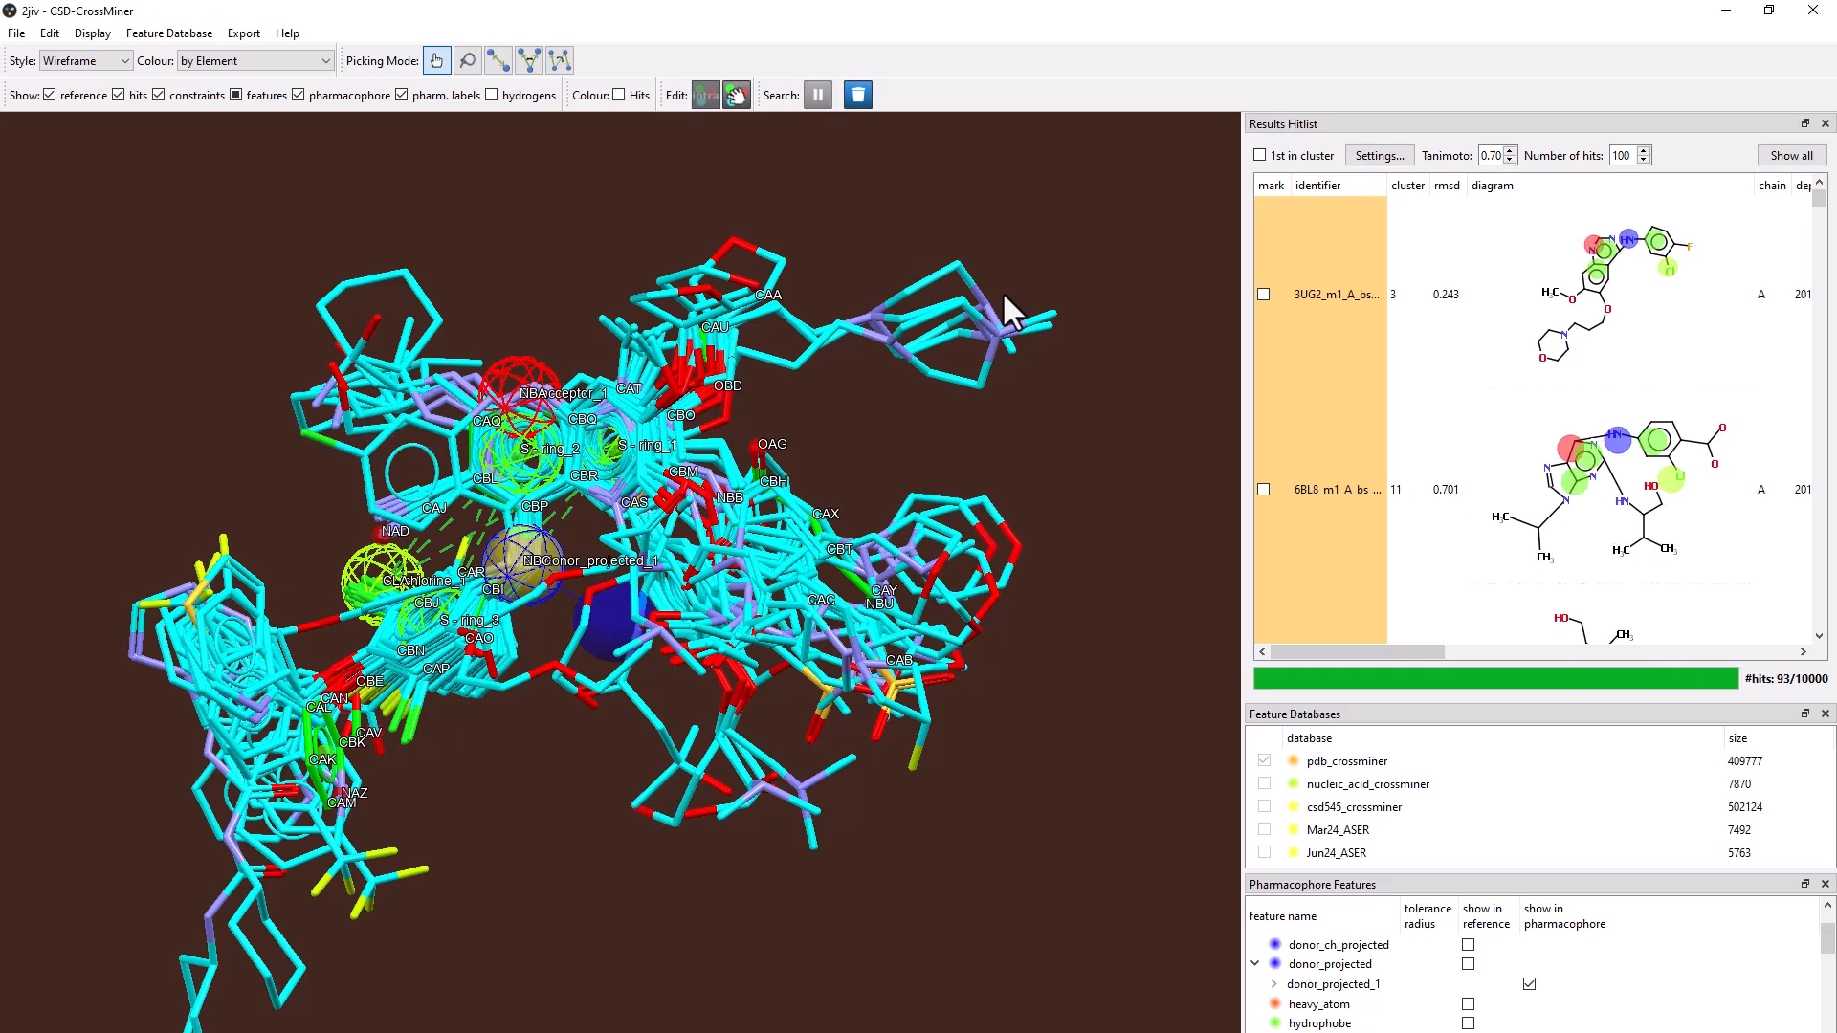
# - Look through the search hits, comparing their cluster numbers, rmsd values and diagrams, and return to the start of the list
pyautogui.scroll(-7, 1590, 376)
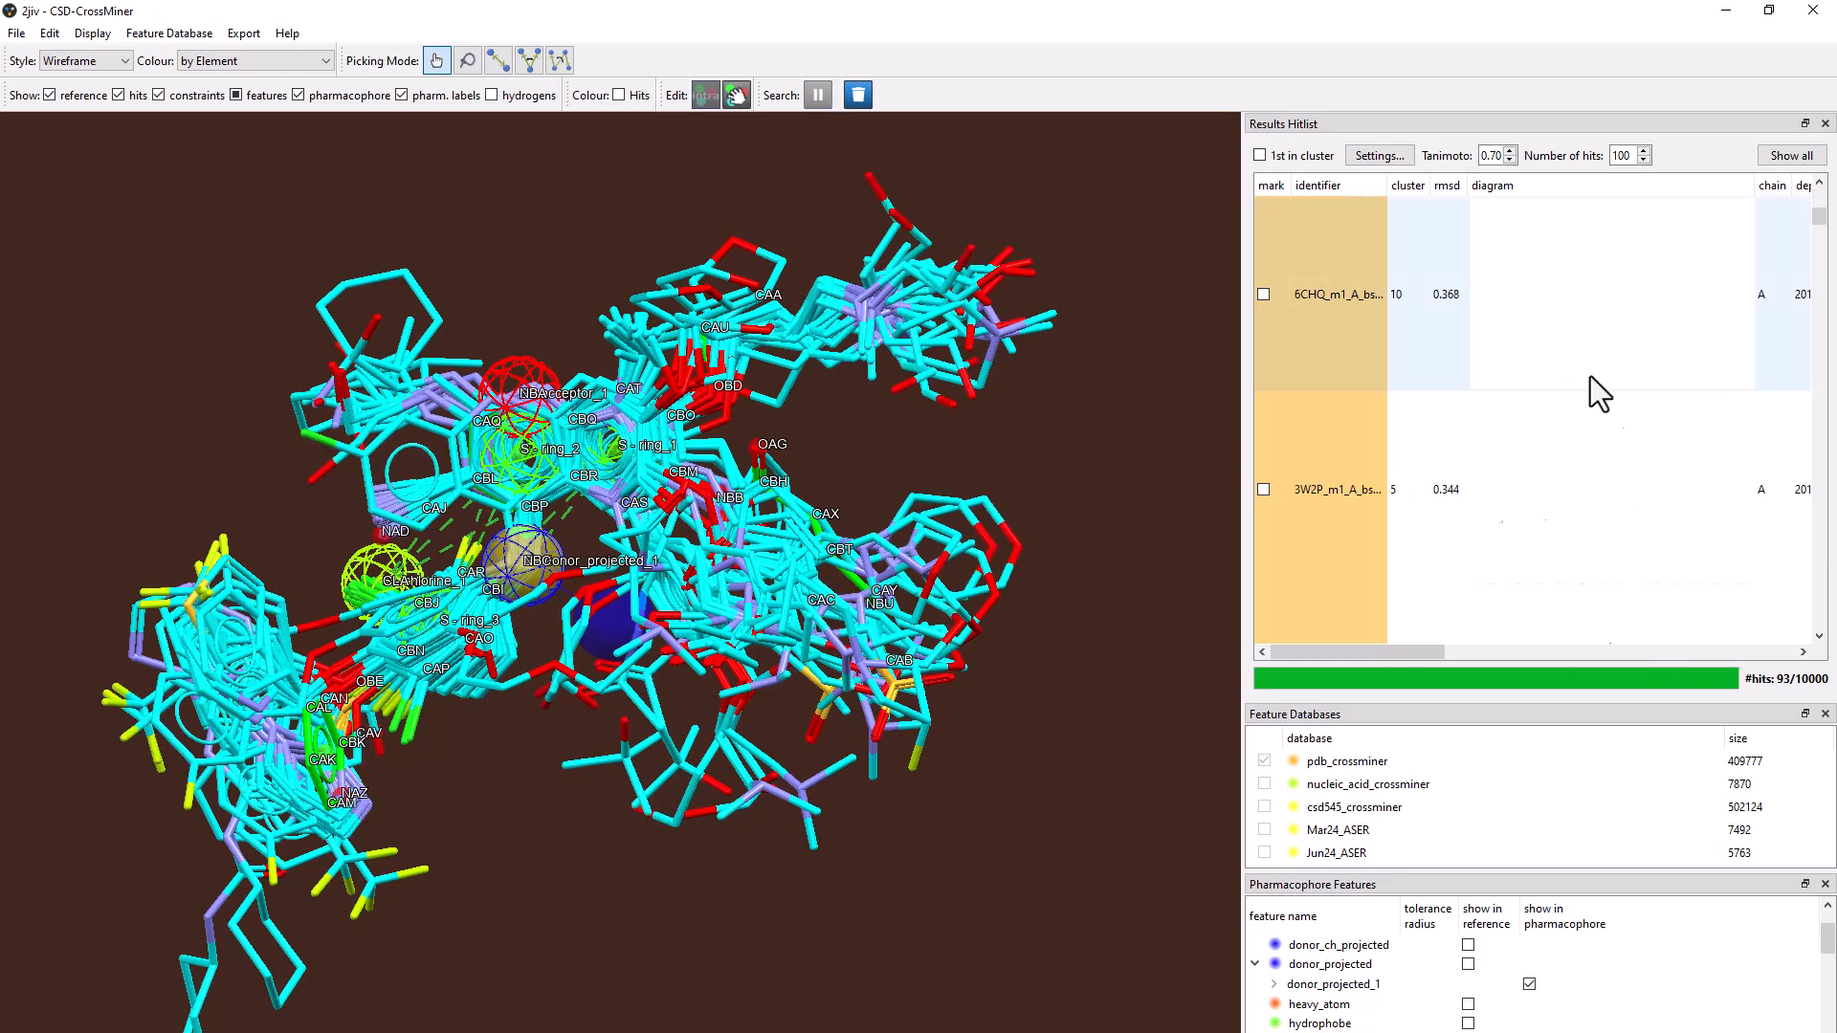
pyautogui.scroll(-12, 1590, 376)
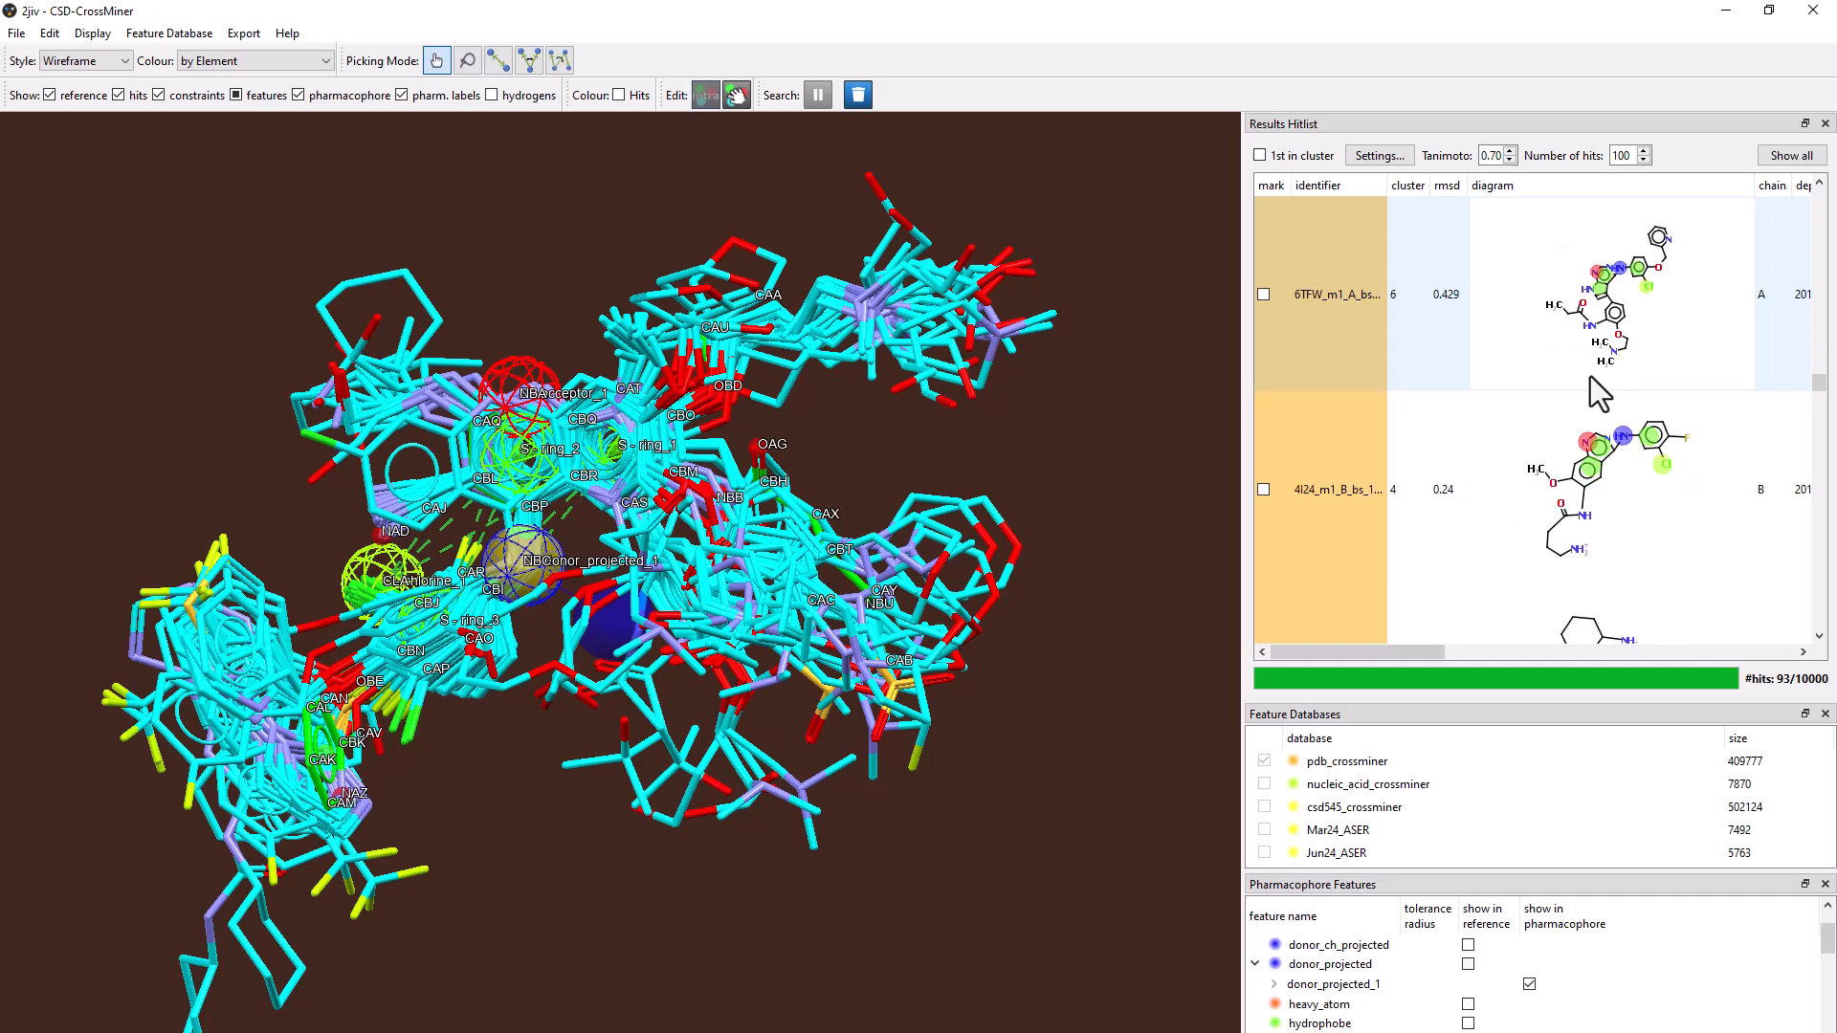
pyautogui.scroll(1, 1591, 376)
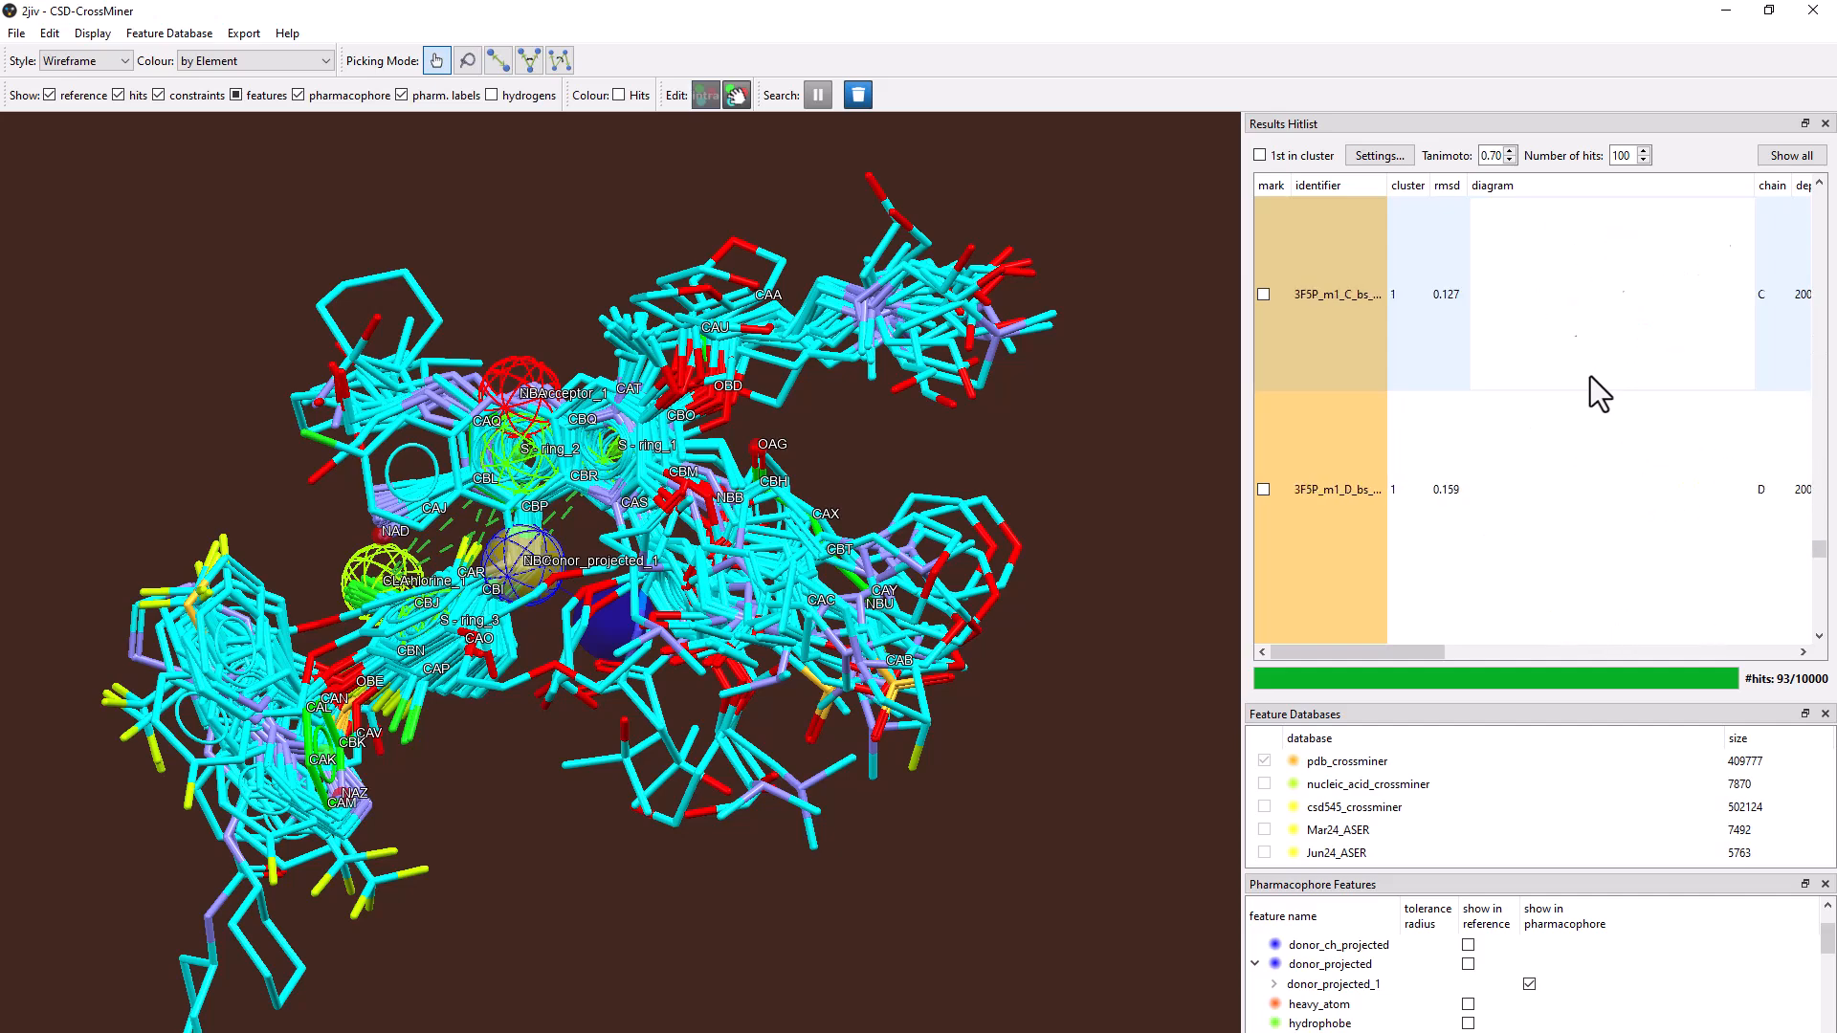
pyautogui.scroll(10, 1590, 376)
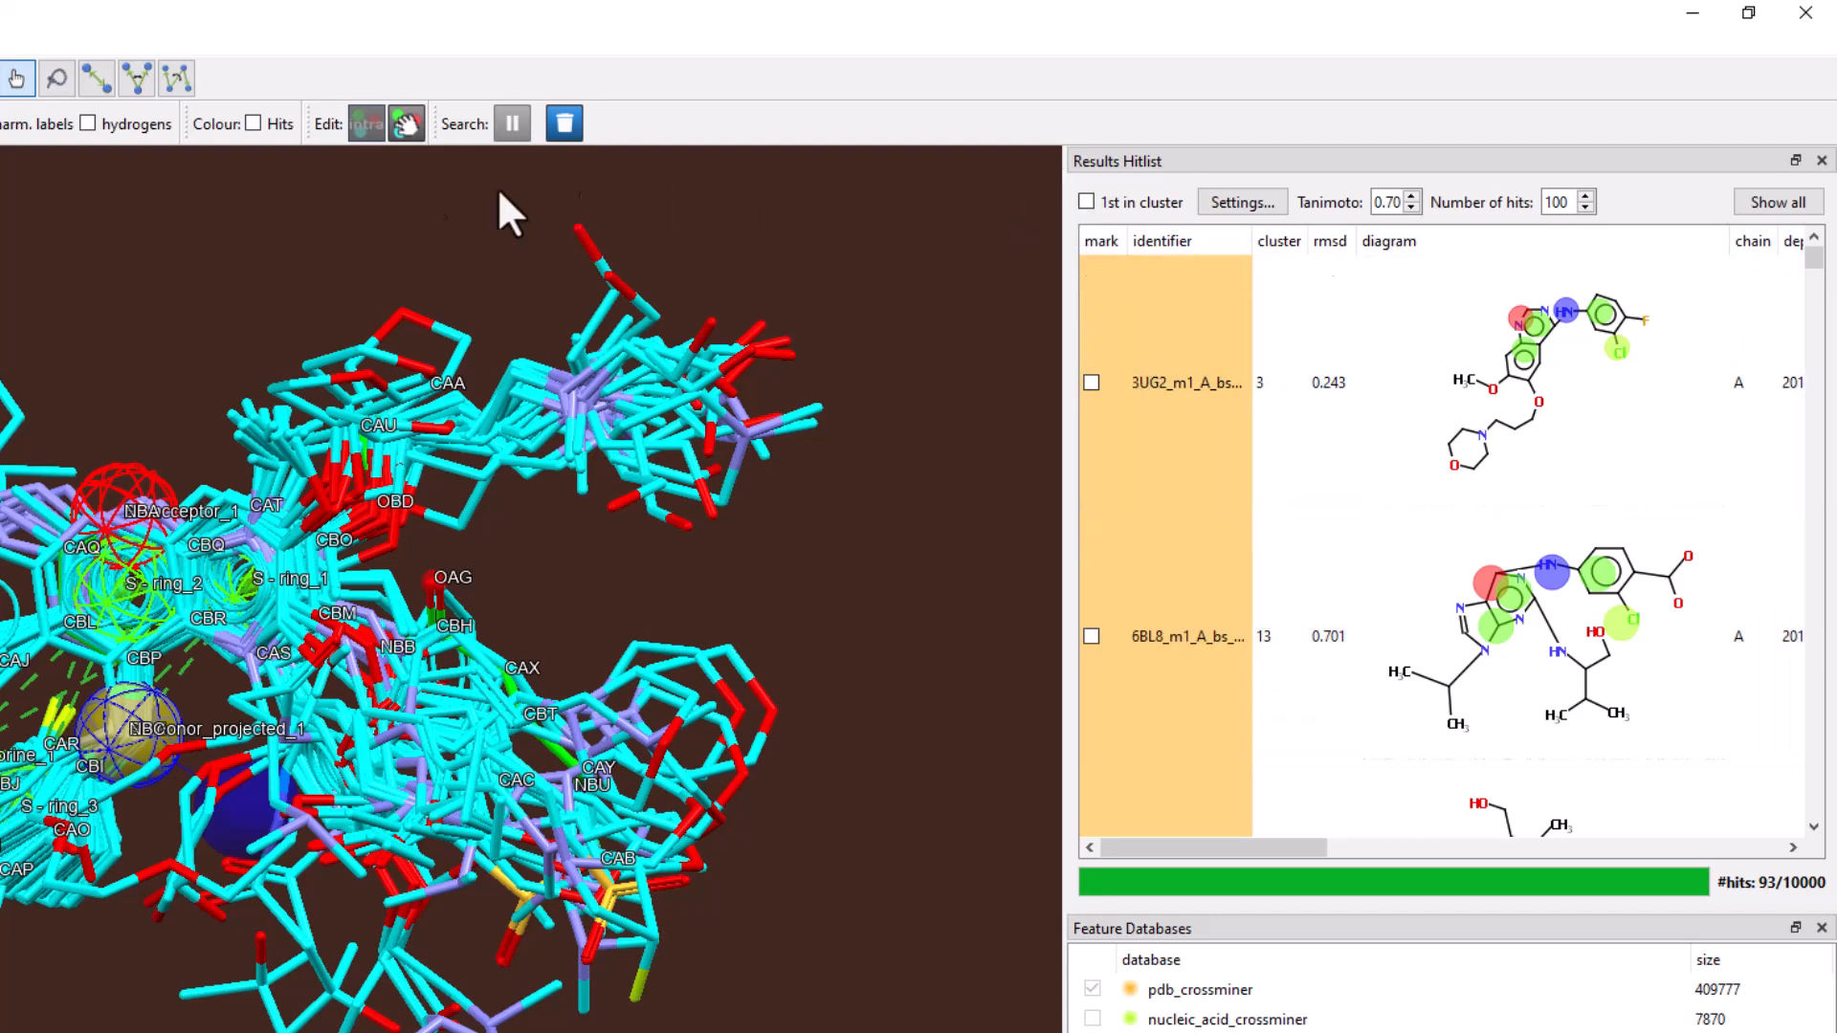
# - Colour the hits by cluster and show only the first hit in each cluster, sorted by identifier
pyautogui.click(254, 123)
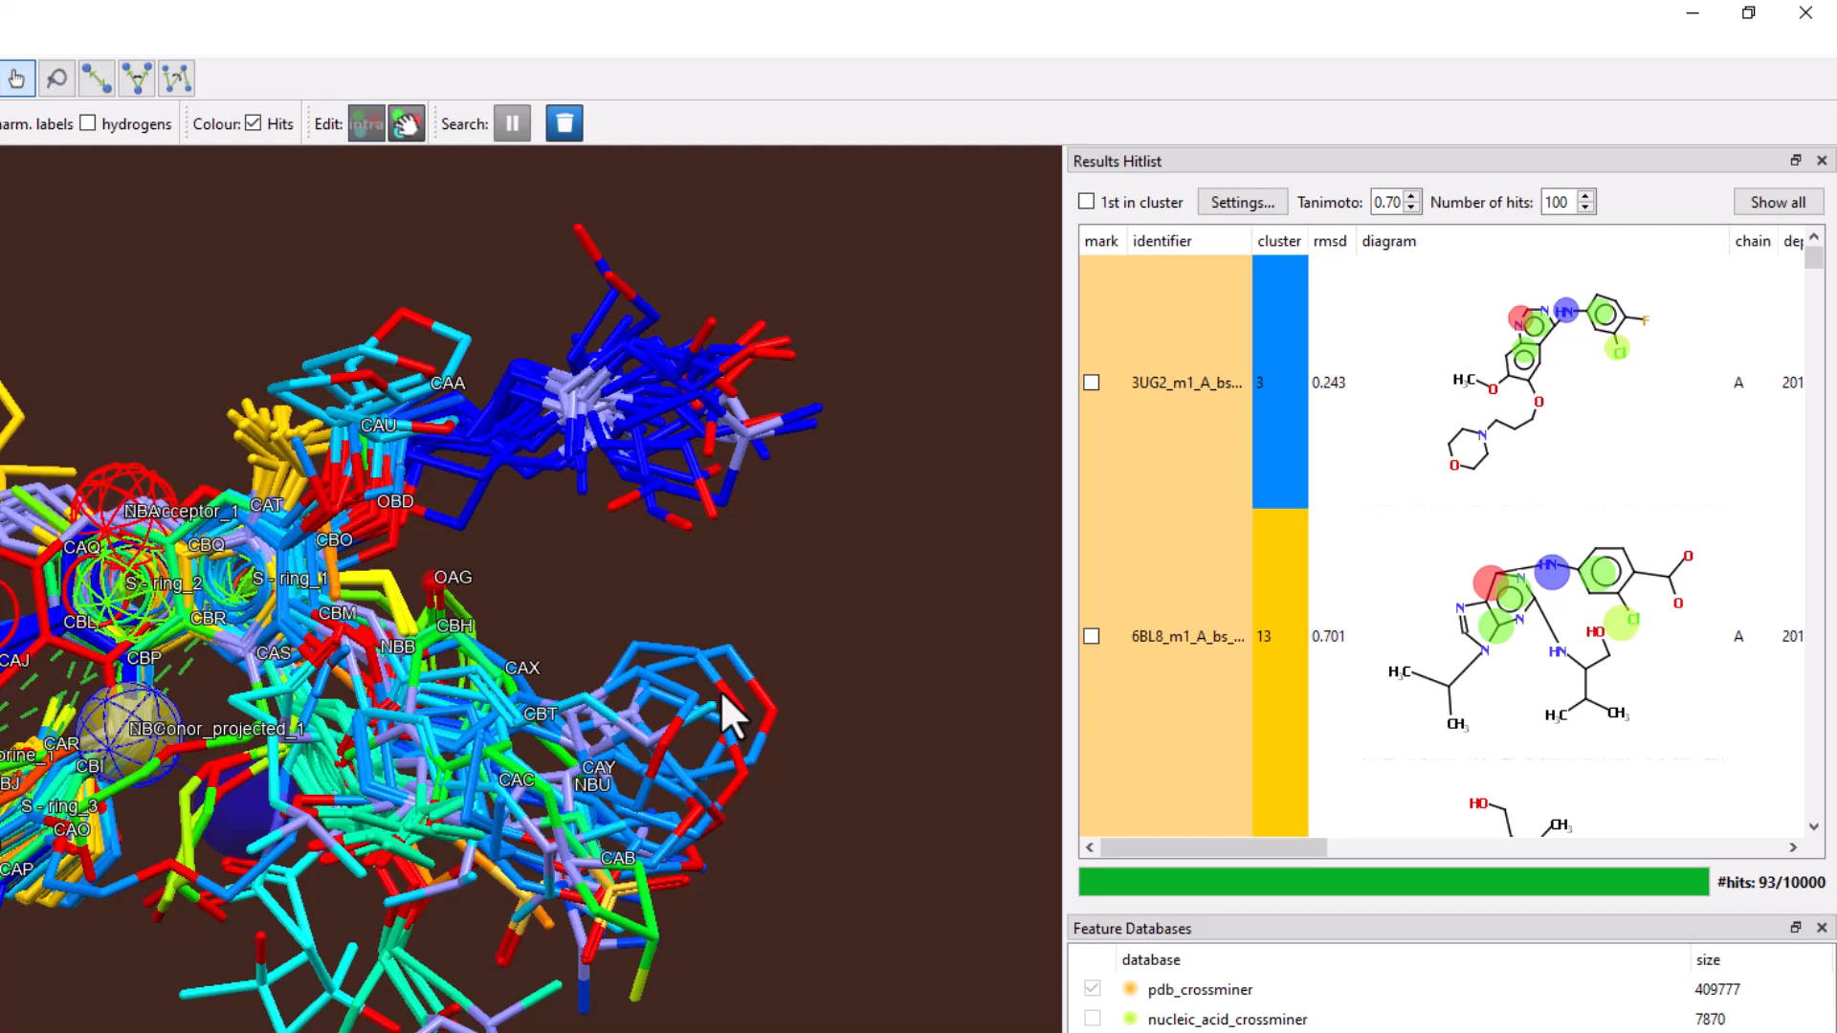
pyautogui.click(1085, 202)
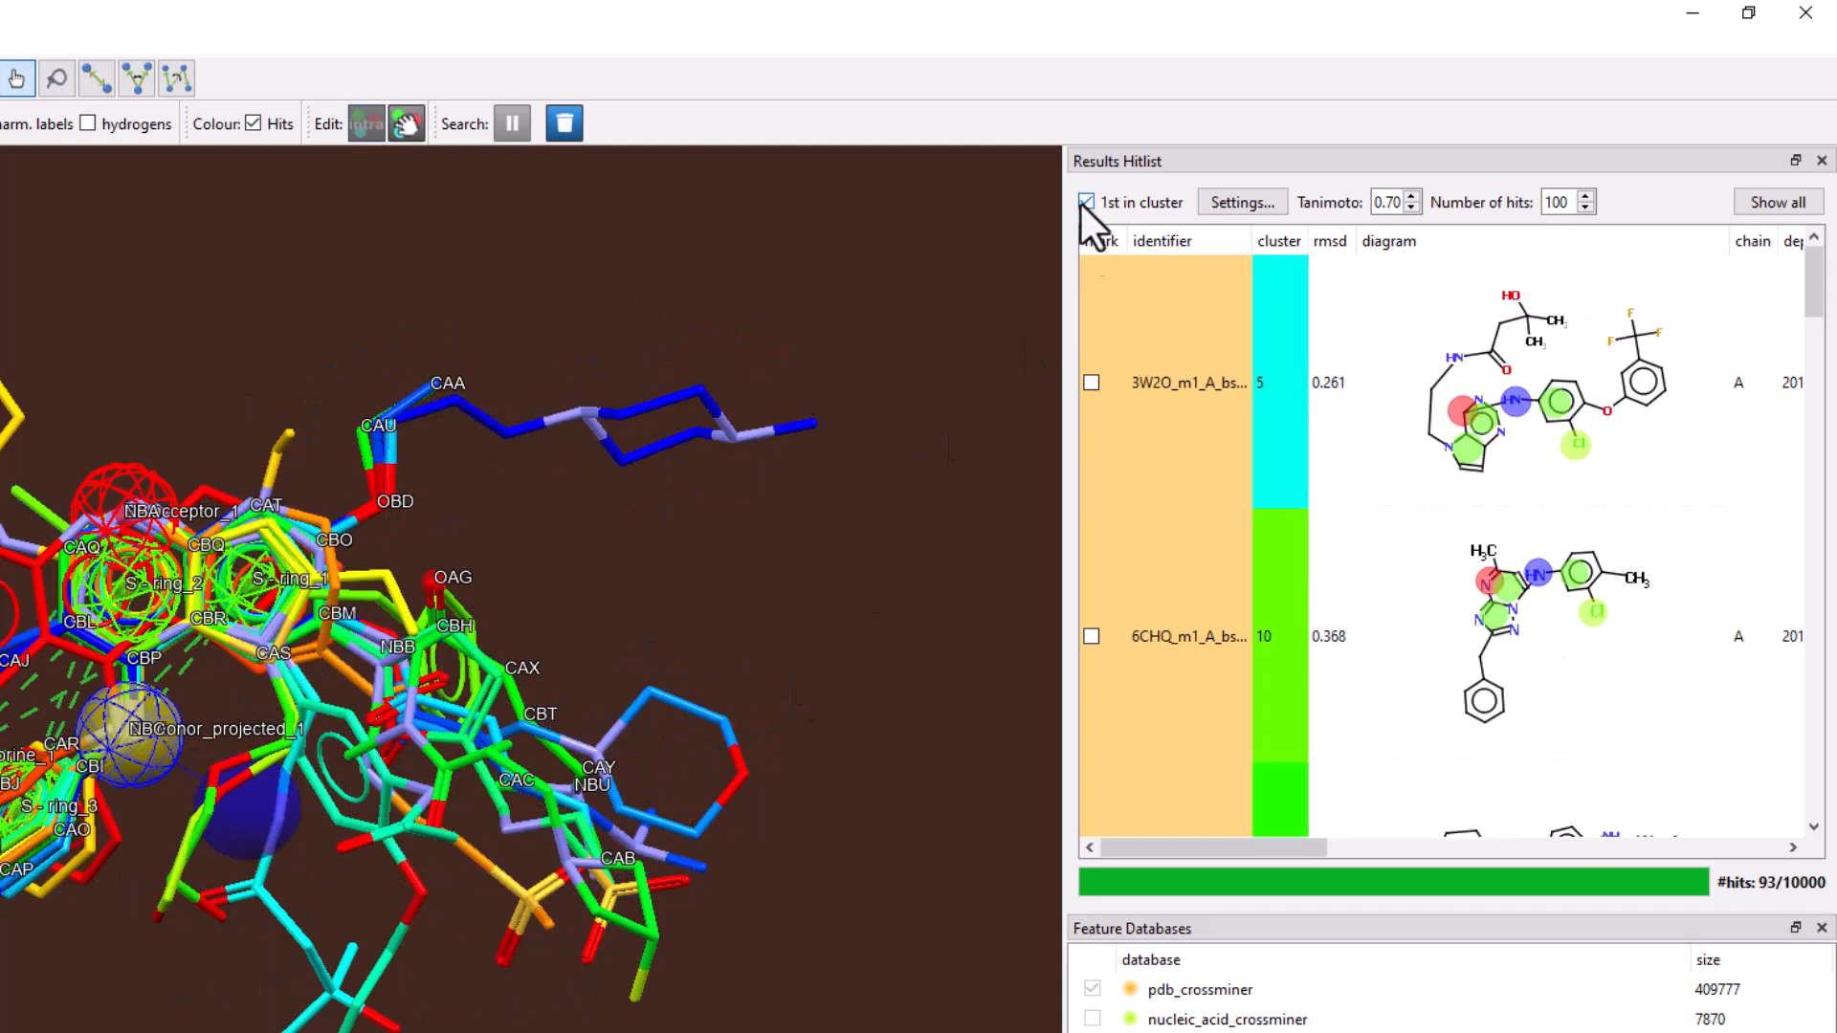
pyautogui.moveTo(645, 735)
pyautogui.mouseDown()
pyautogui.moveTo(387, 756)
pyautogui.moveTo(710, 756)
pyautogui.moveTo(628, 748)
pyautogui.mouseUp()
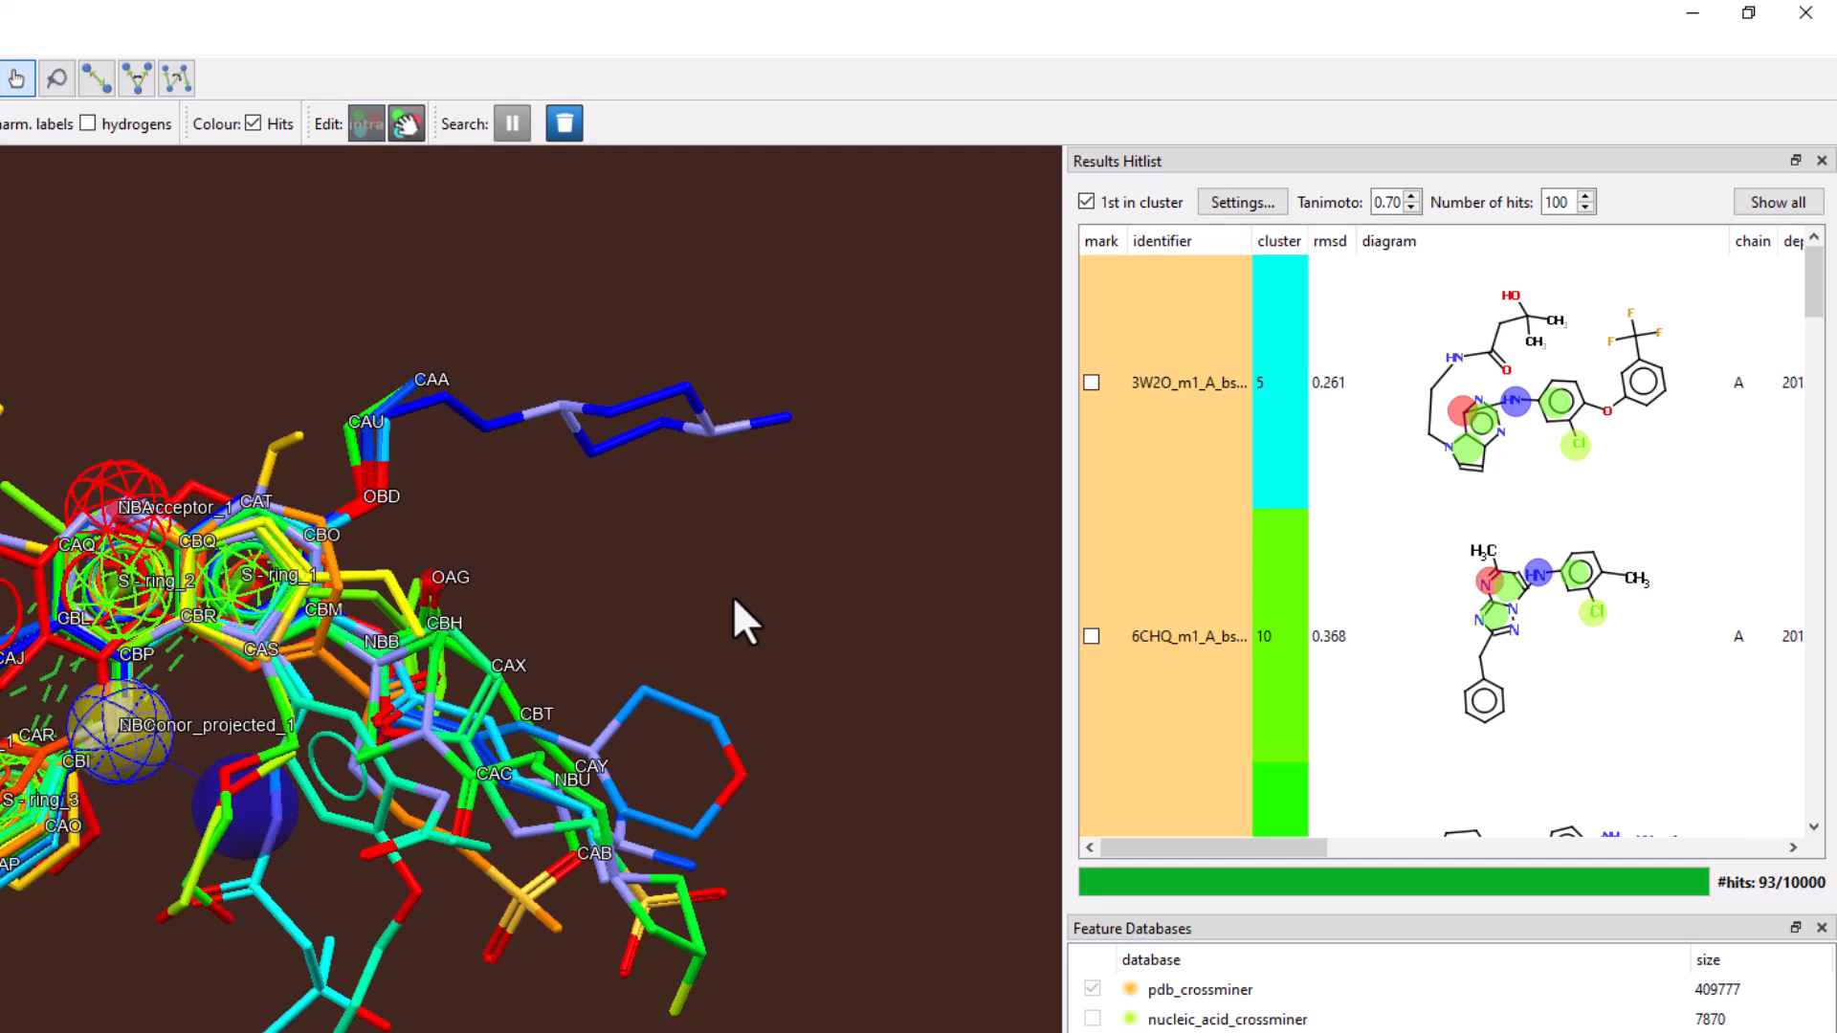
pyautogui.click(1173, 246)
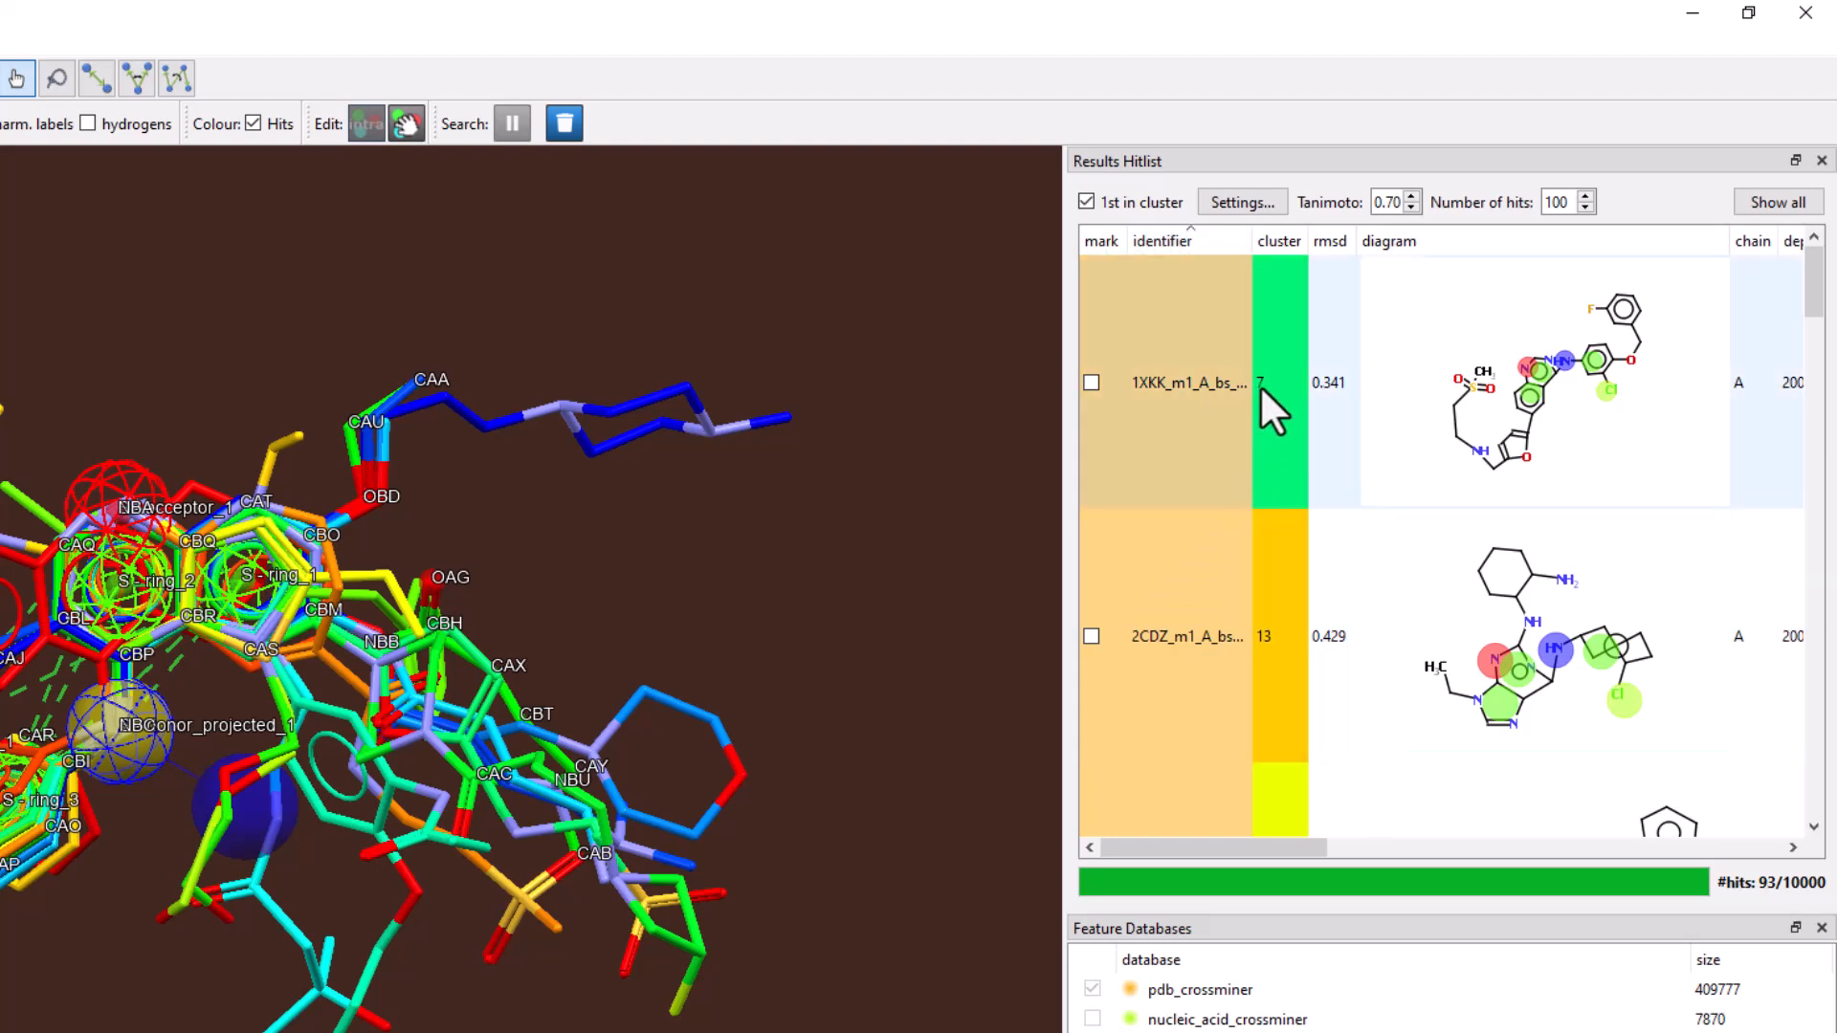
# - Display the hit 1XKK_m1_A_bs_FMM_A_91 and compare its overlay with the reference ligand and the pharmacophore features
pyautogui.scroll(-3, 1260, 387)
pyautogui.scroll(4, 1260, 387)
pyautogui.click(1167, 426)
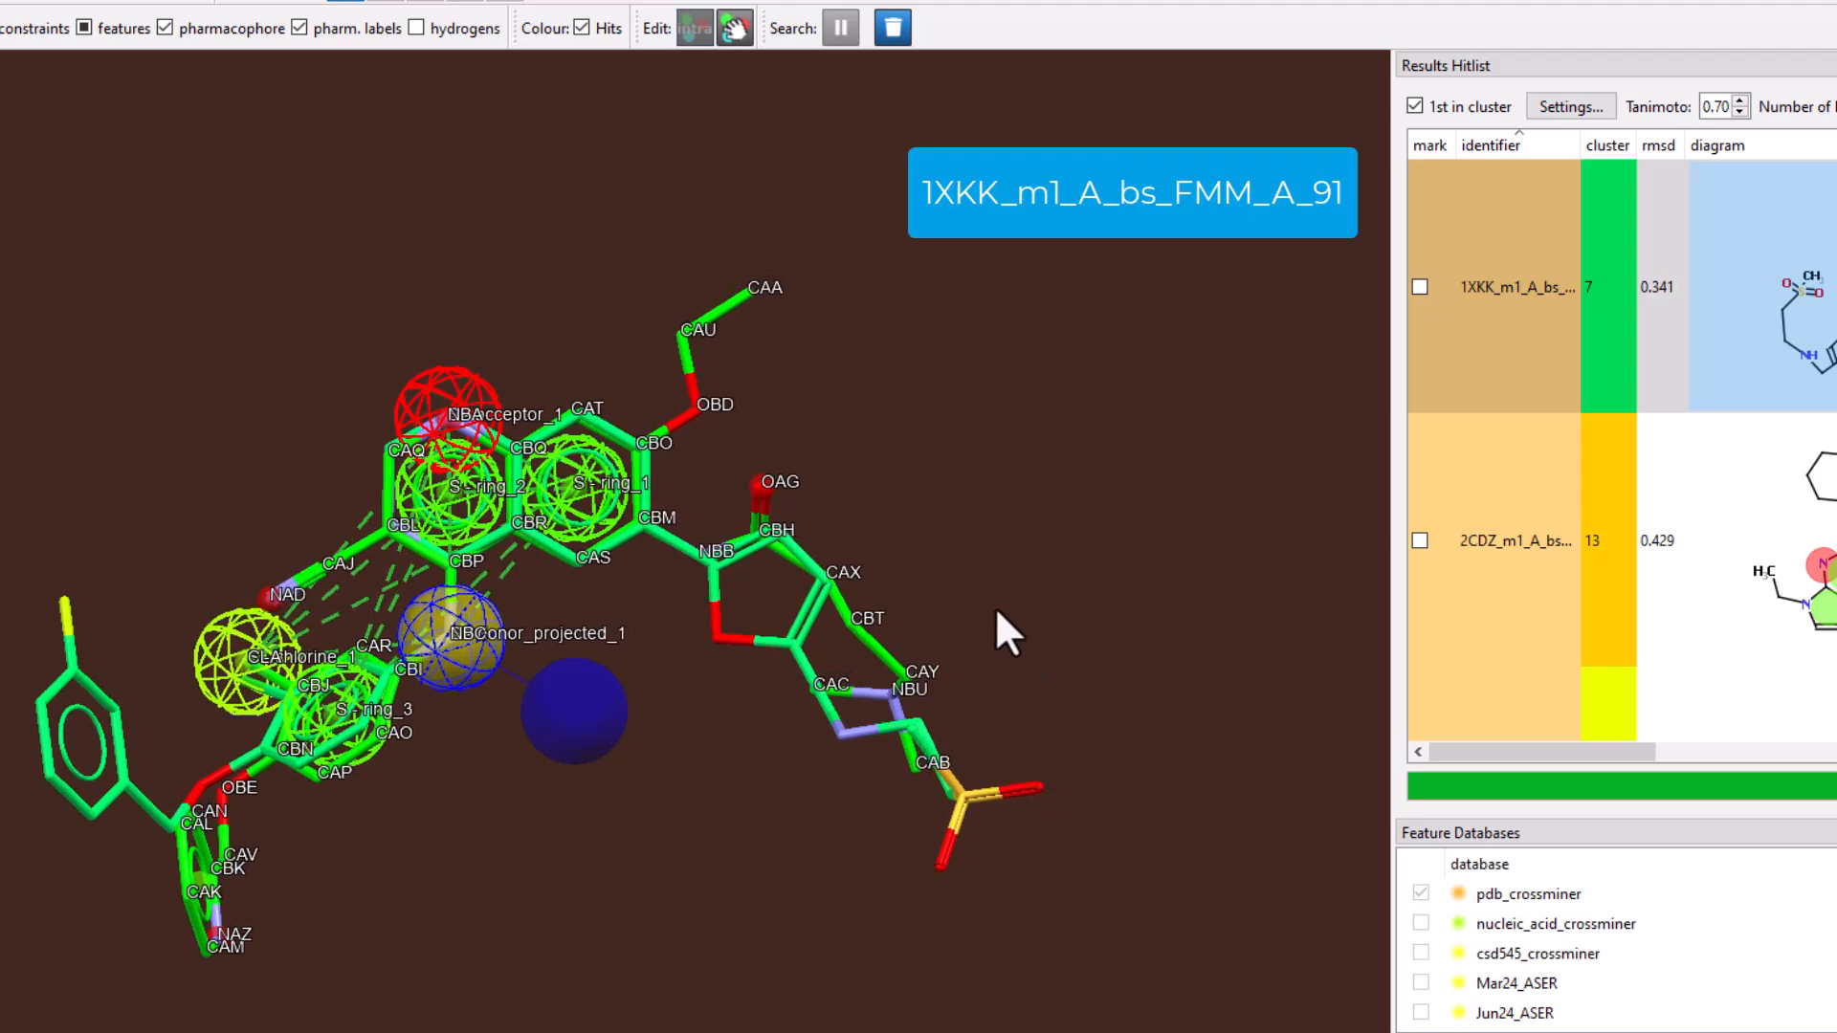
pyautogui.moveTo(1004, 607); pyautogui.dragTo(974, 718)
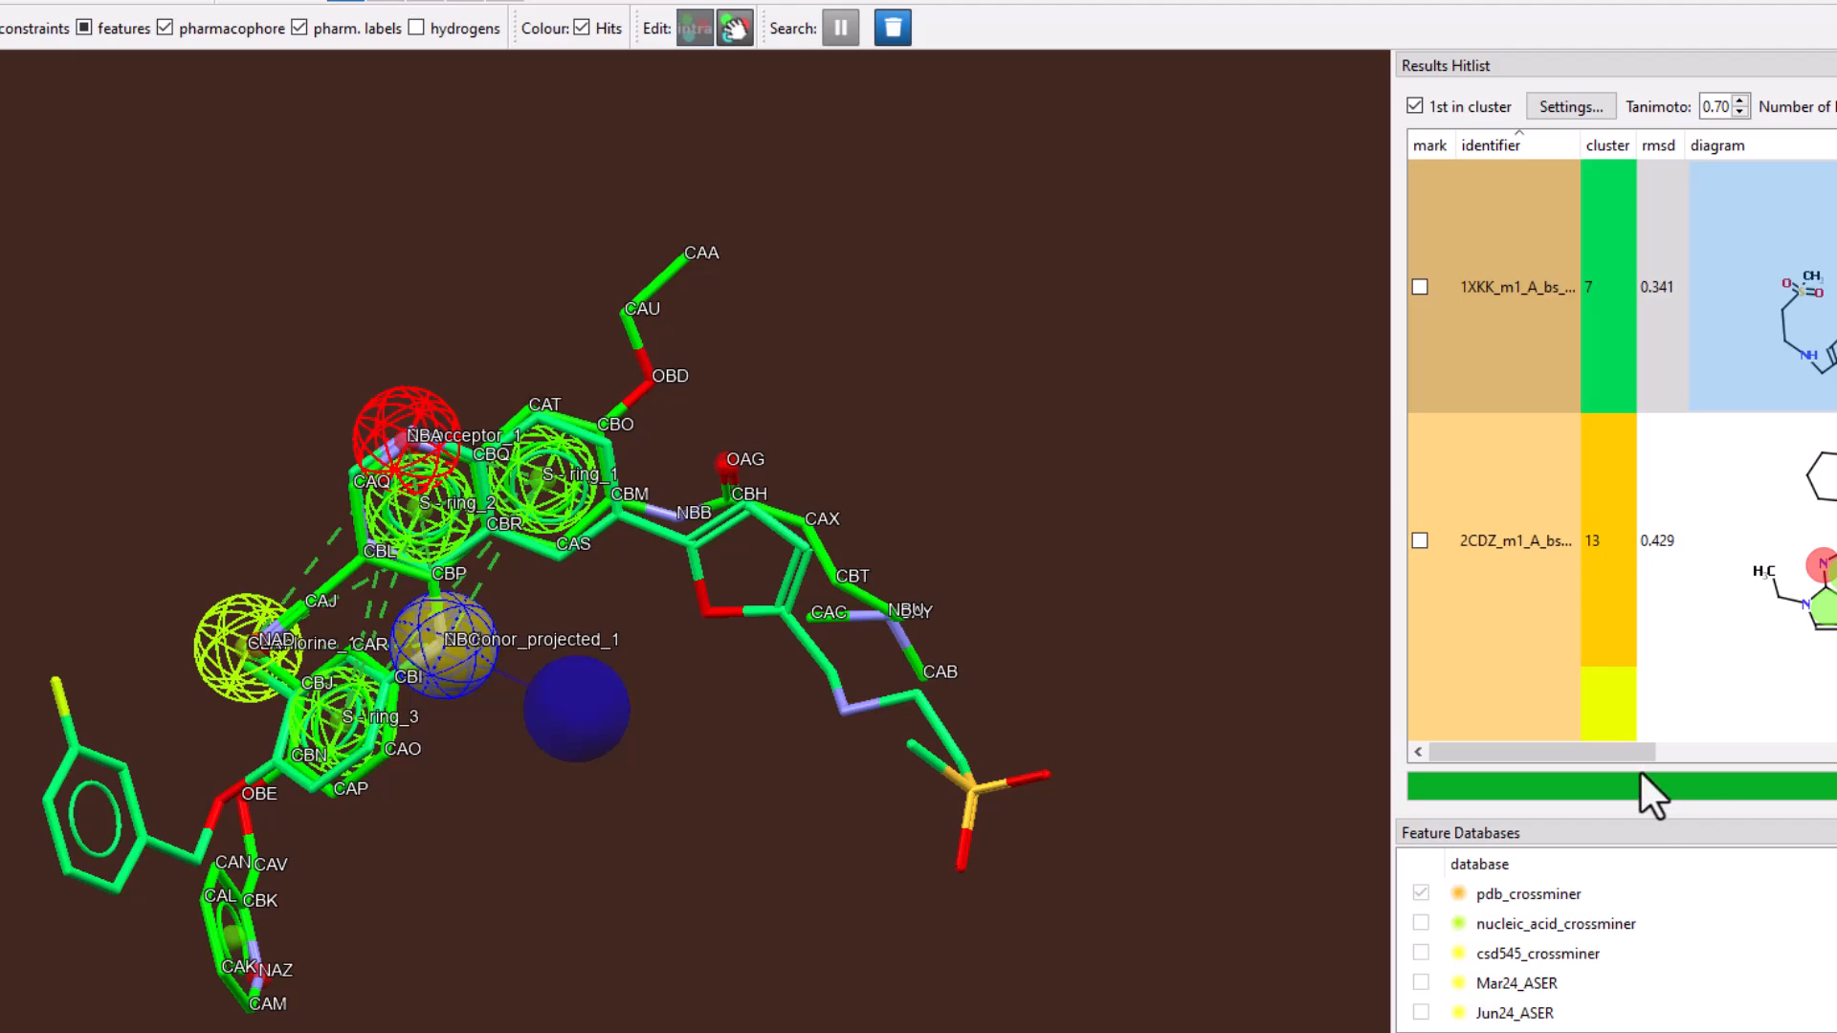
# - Check the 1XKK hit's annotations, including its molecule fragment and organism, and return to the identifiers and diagrams
pyautogui.moveTo(1624, 755); pyautogui.dragTo(1649, 756)
pyautogui.moveTo(1381, 754); pyautogui.dragTo(1590, 745)
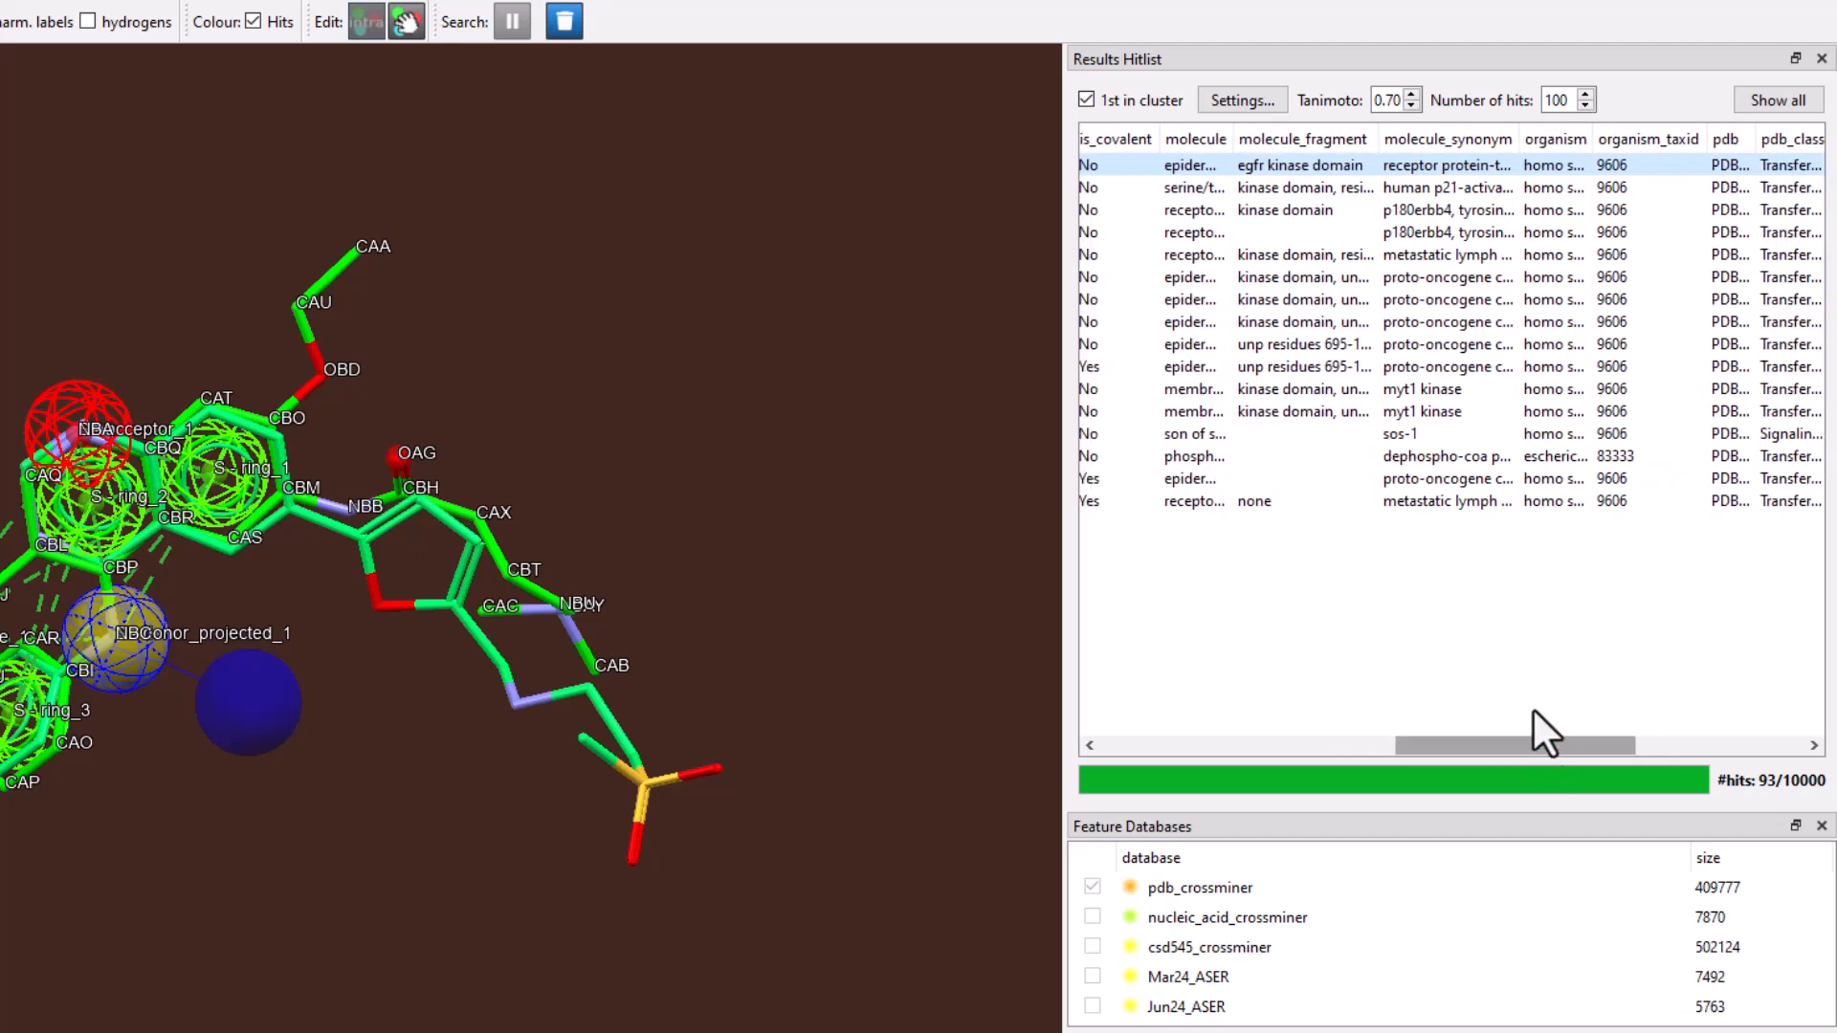
pyautogui.click(1330, 176)
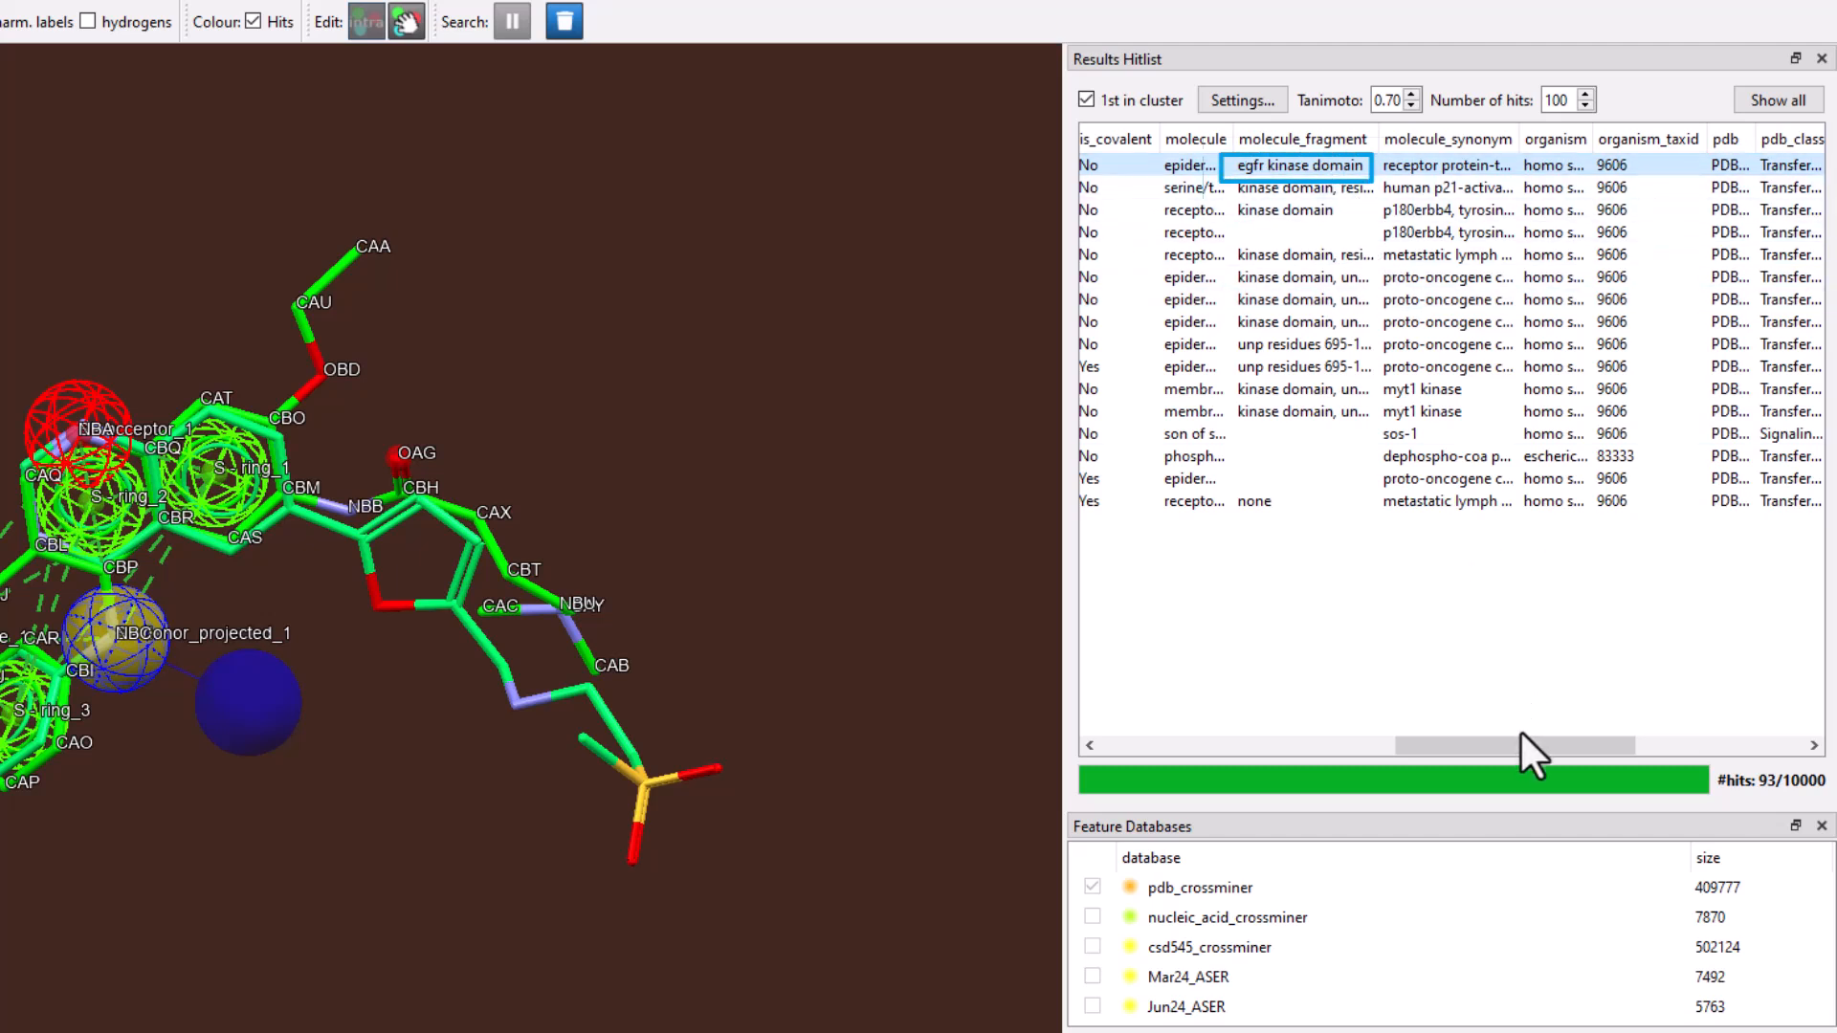
pyautogui.moveTo(1525, 741); pyautogui.dragTo(1127, 721)
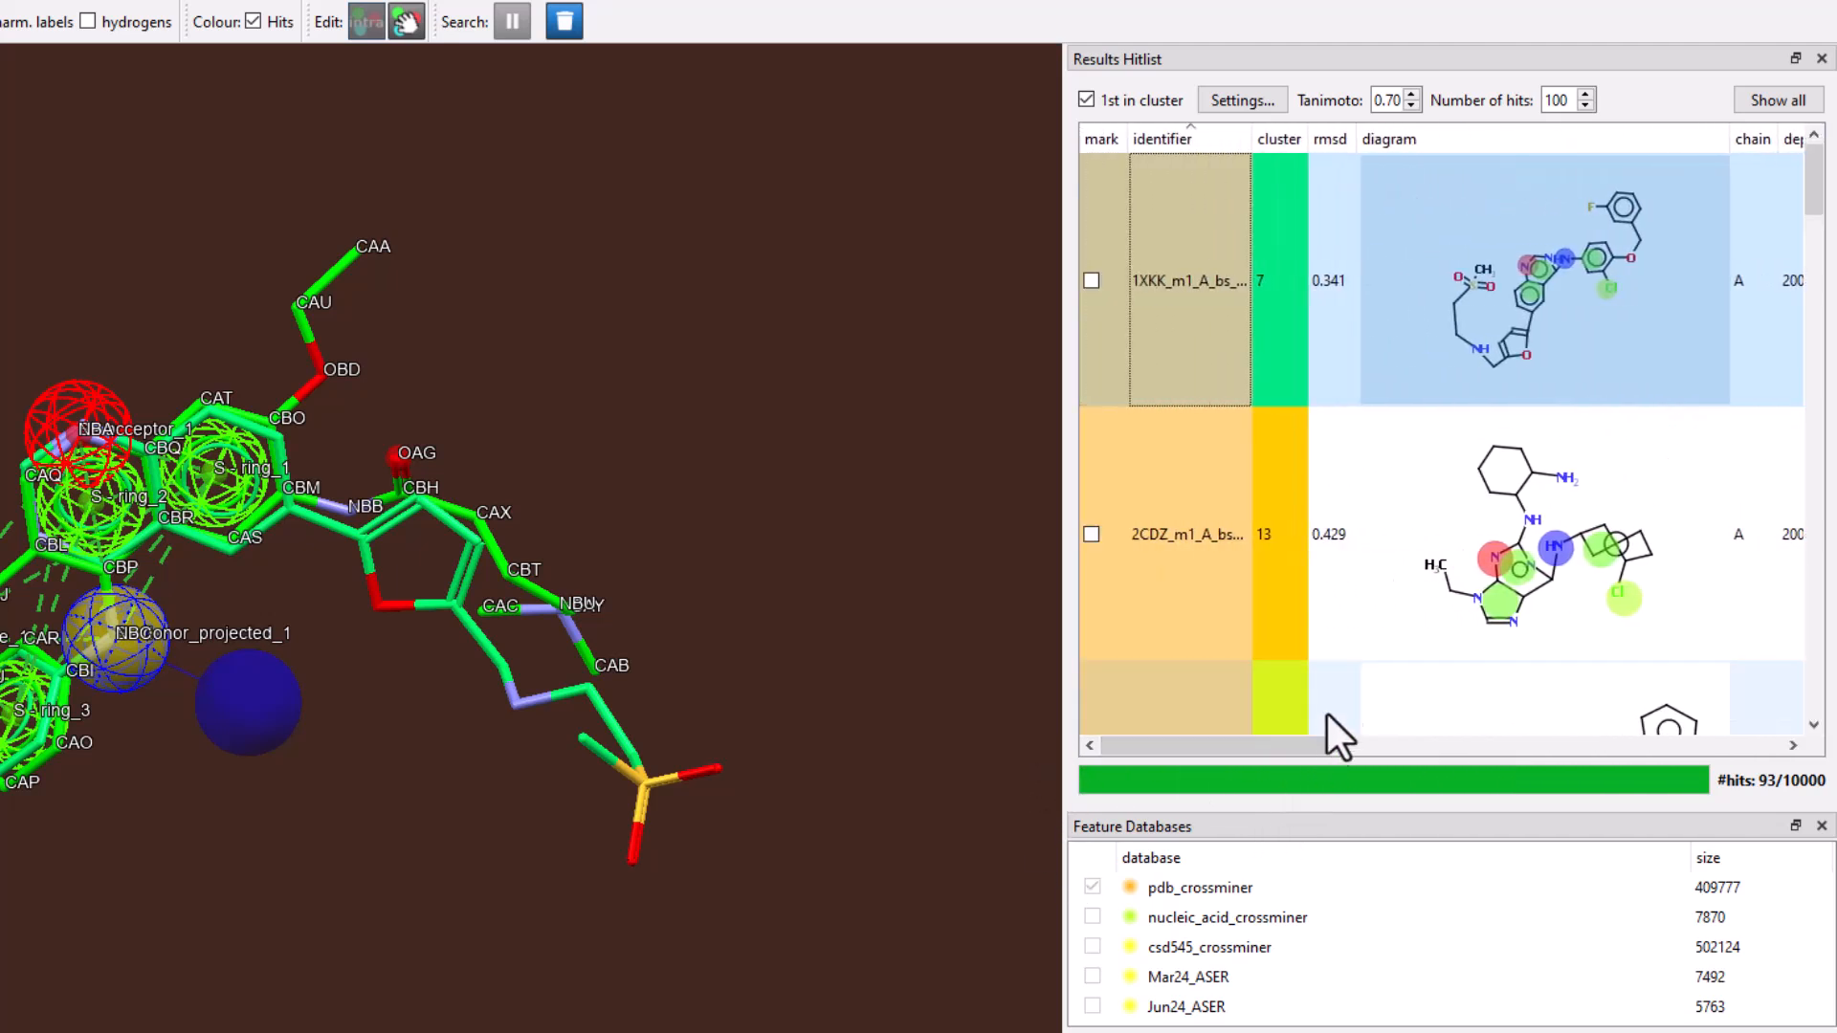
# - Display the 4I24 hit from cluster 4 and compare its overlay with the reference ligand from several angles
pyautogui.scroll(-2, 1316, 513)
pyautogui.scroll(-6, 1317, 517)
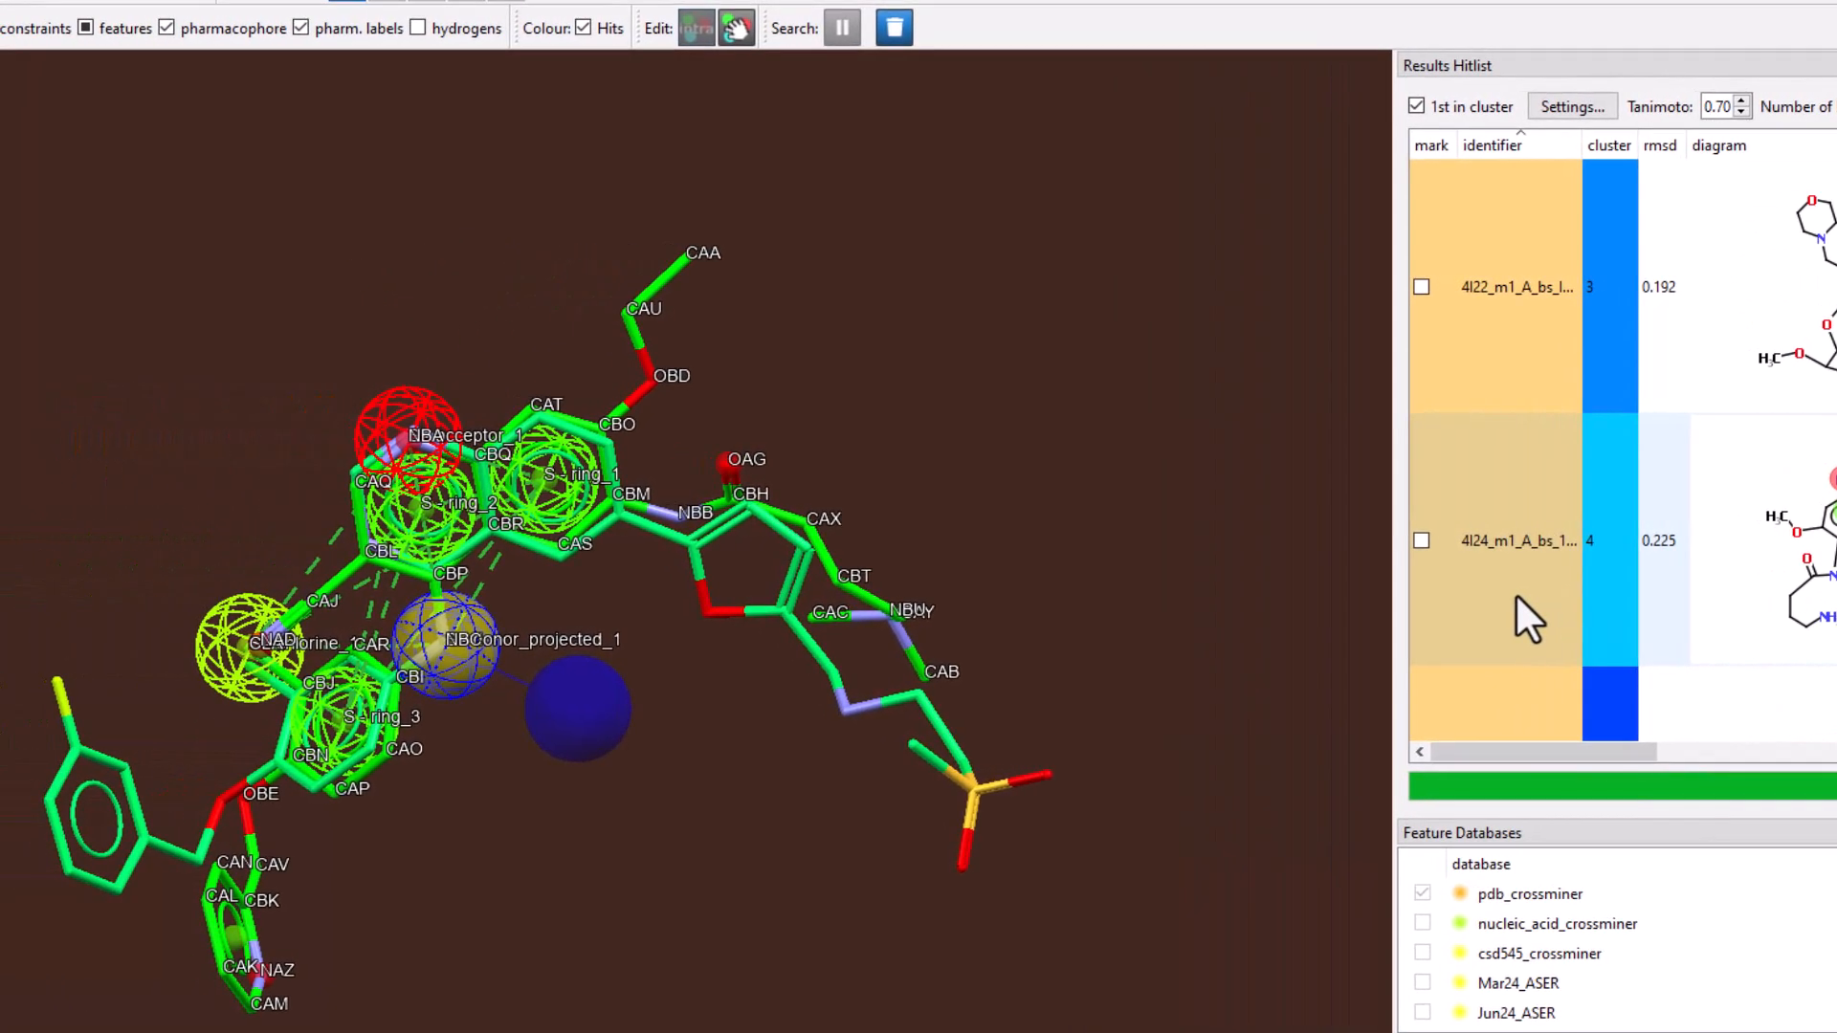
pyautogui.click(1517, 598)
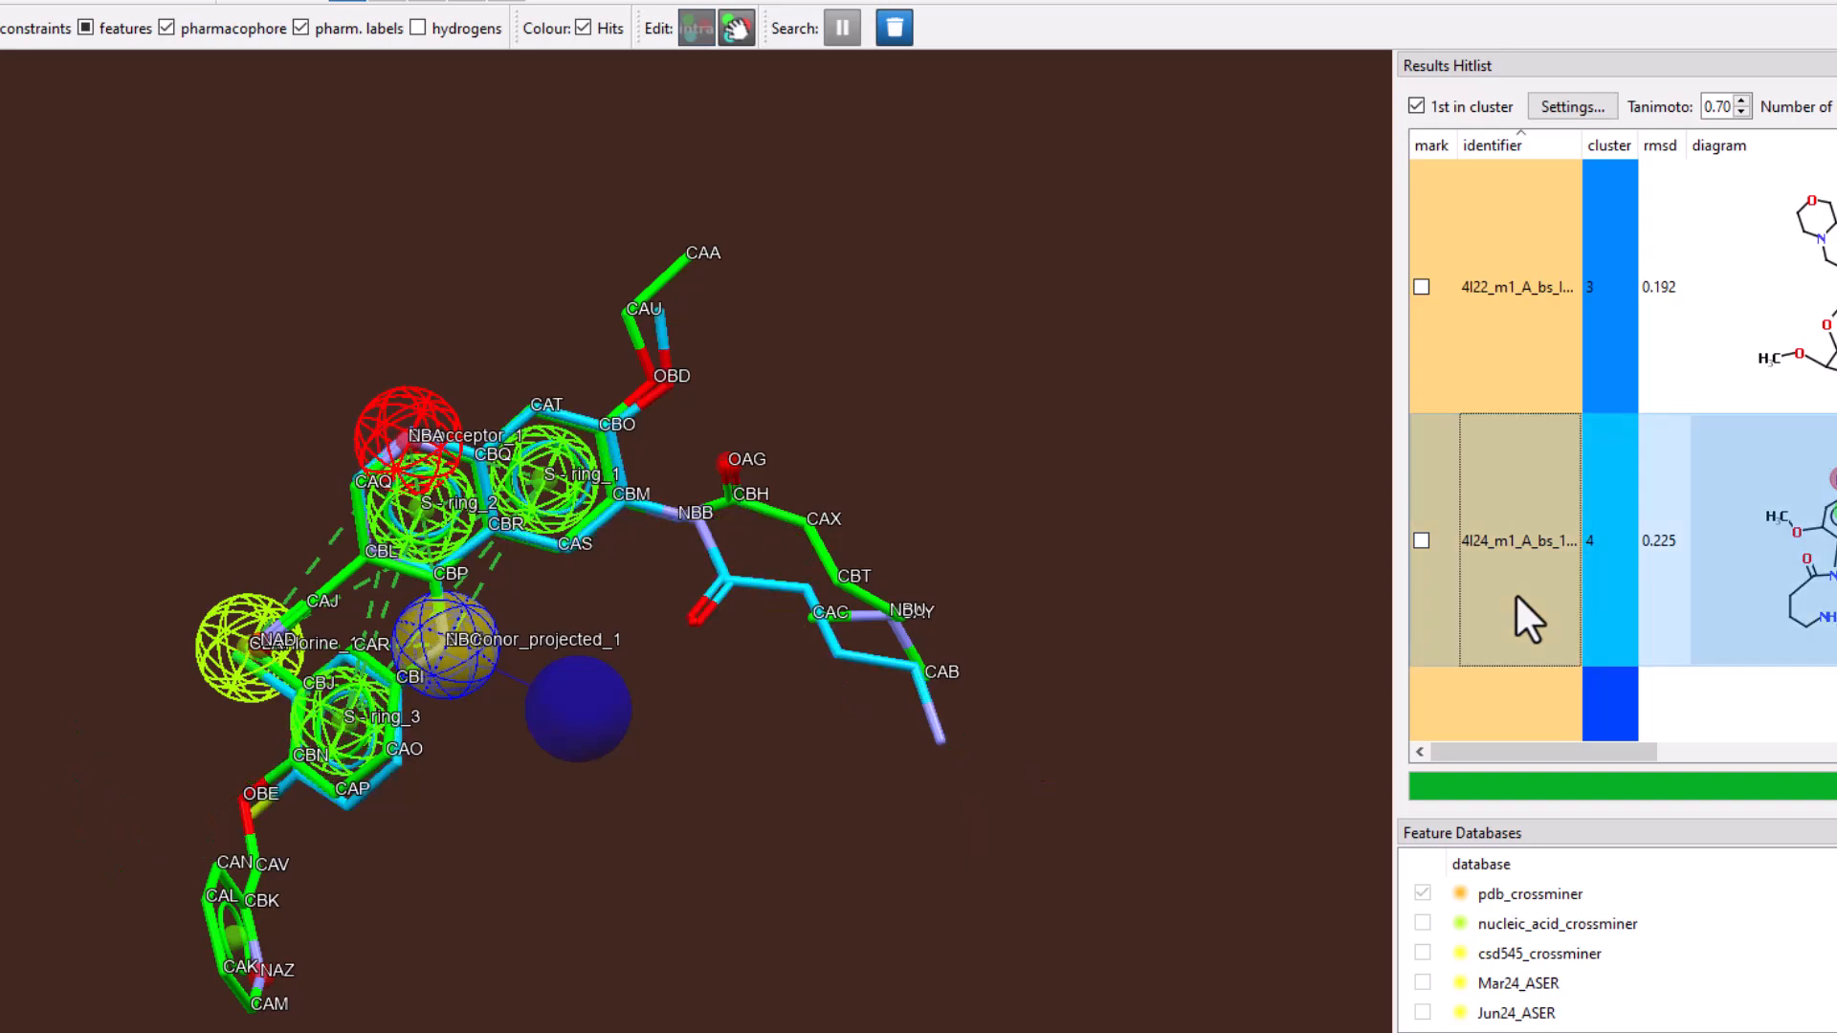
pyautogui.moveTo(410, 919); pyautogui.dragTo(653, 905)
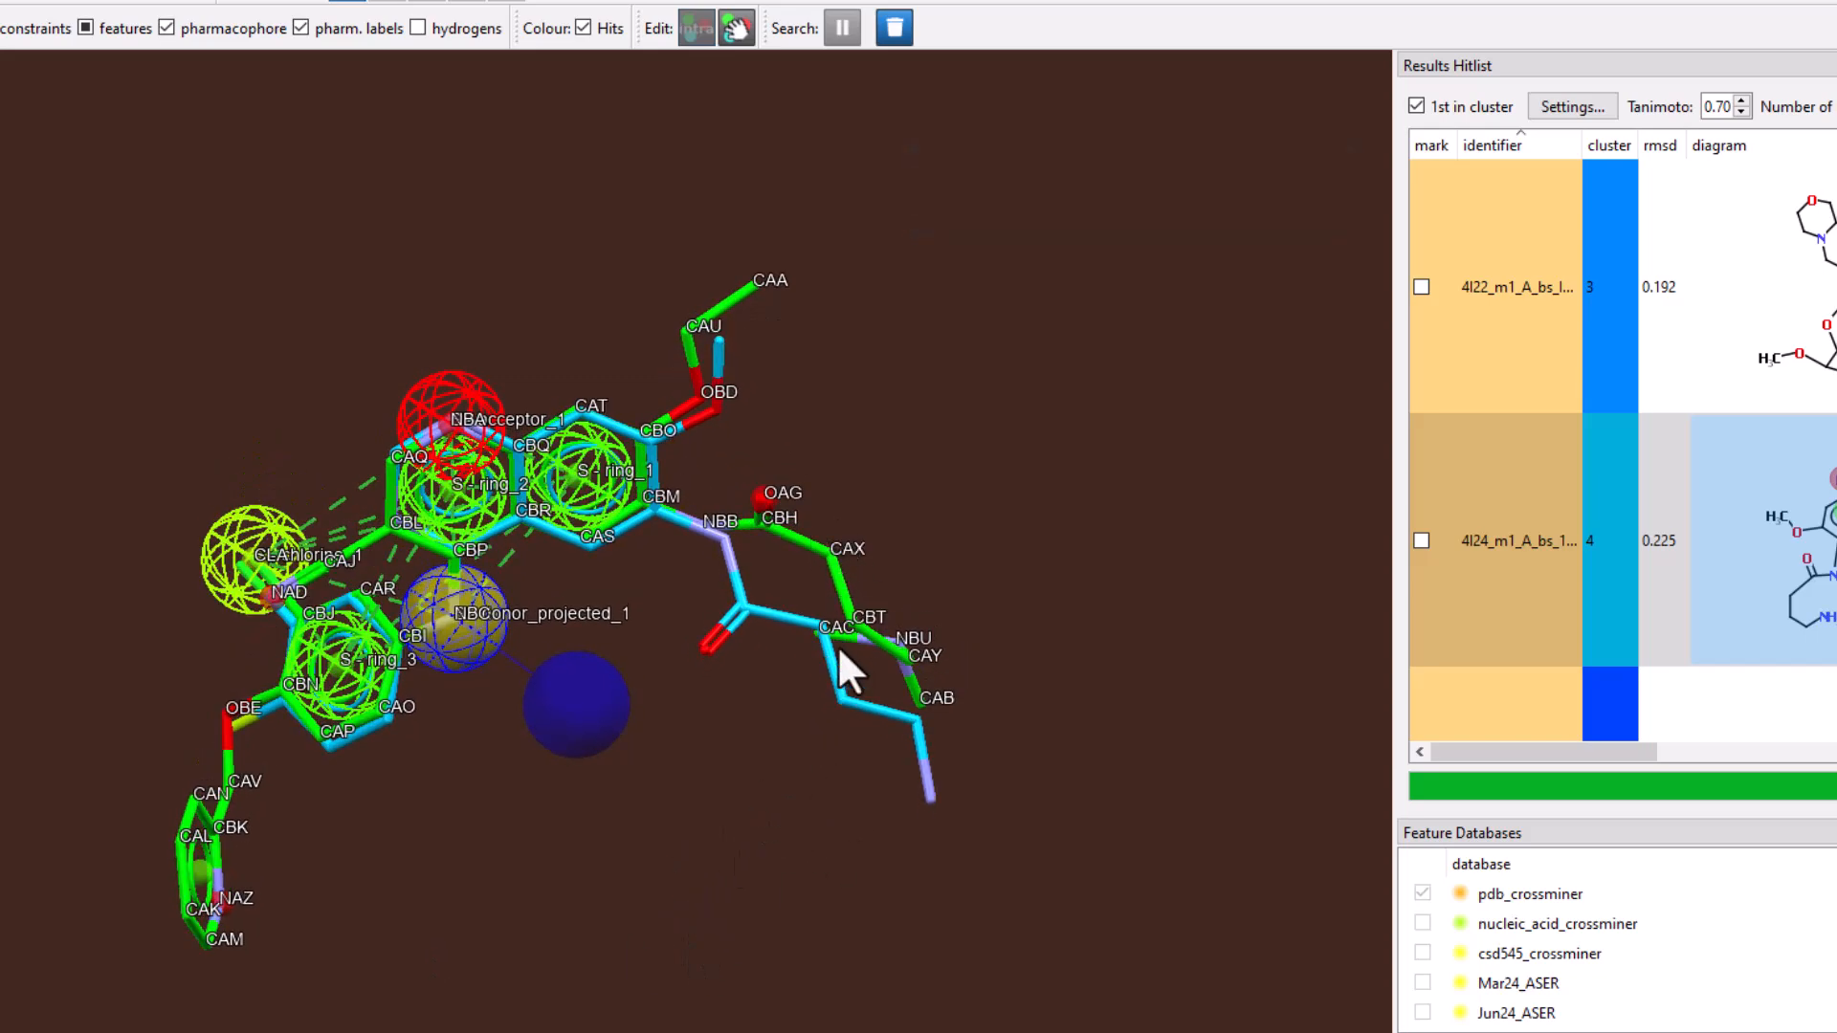
pyautogui.moveTo(836, 821)
pyautogui.mouseDown()
pyautogui.moveTo(784, 851)
pyautogui.moveTo(795, 871)
pyautogui.moveTo(866, 825)
pyautogui.mouseUp()
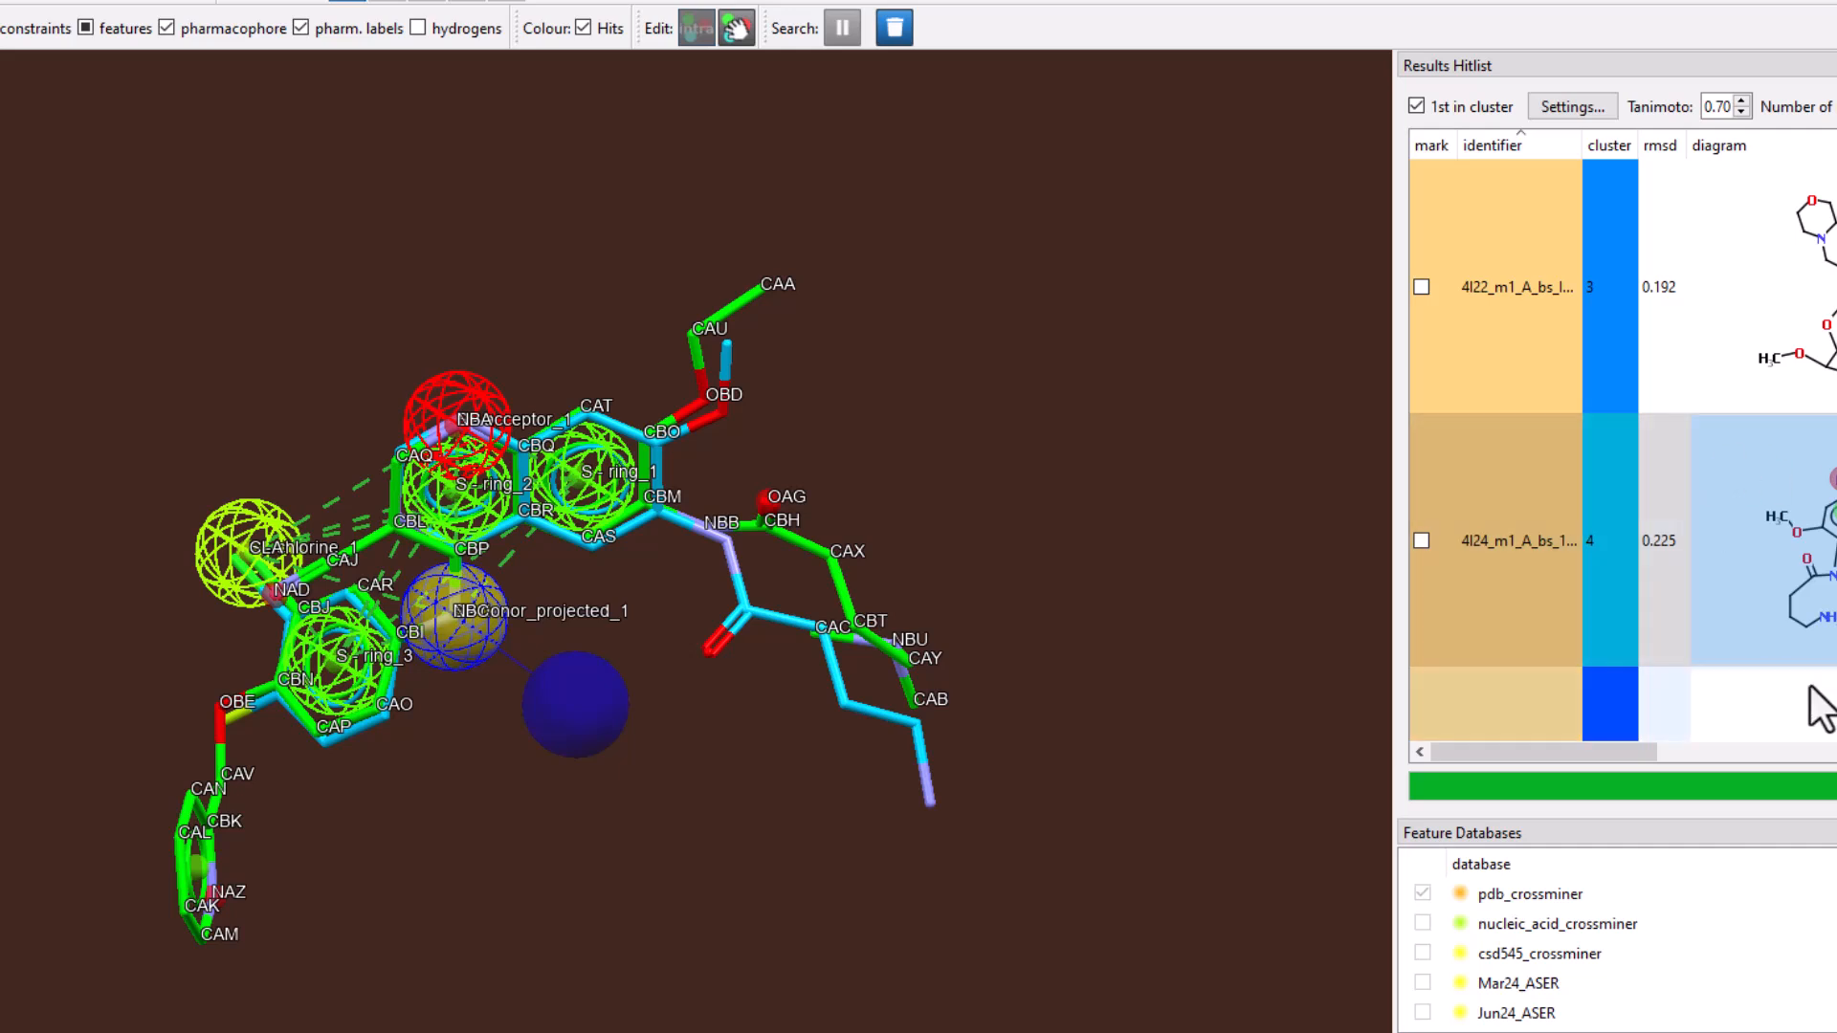
# - Mark the 4I24 and 1XKK hits and save the marked hits as a CSV file named results
pyautogui.click(1416, 534)
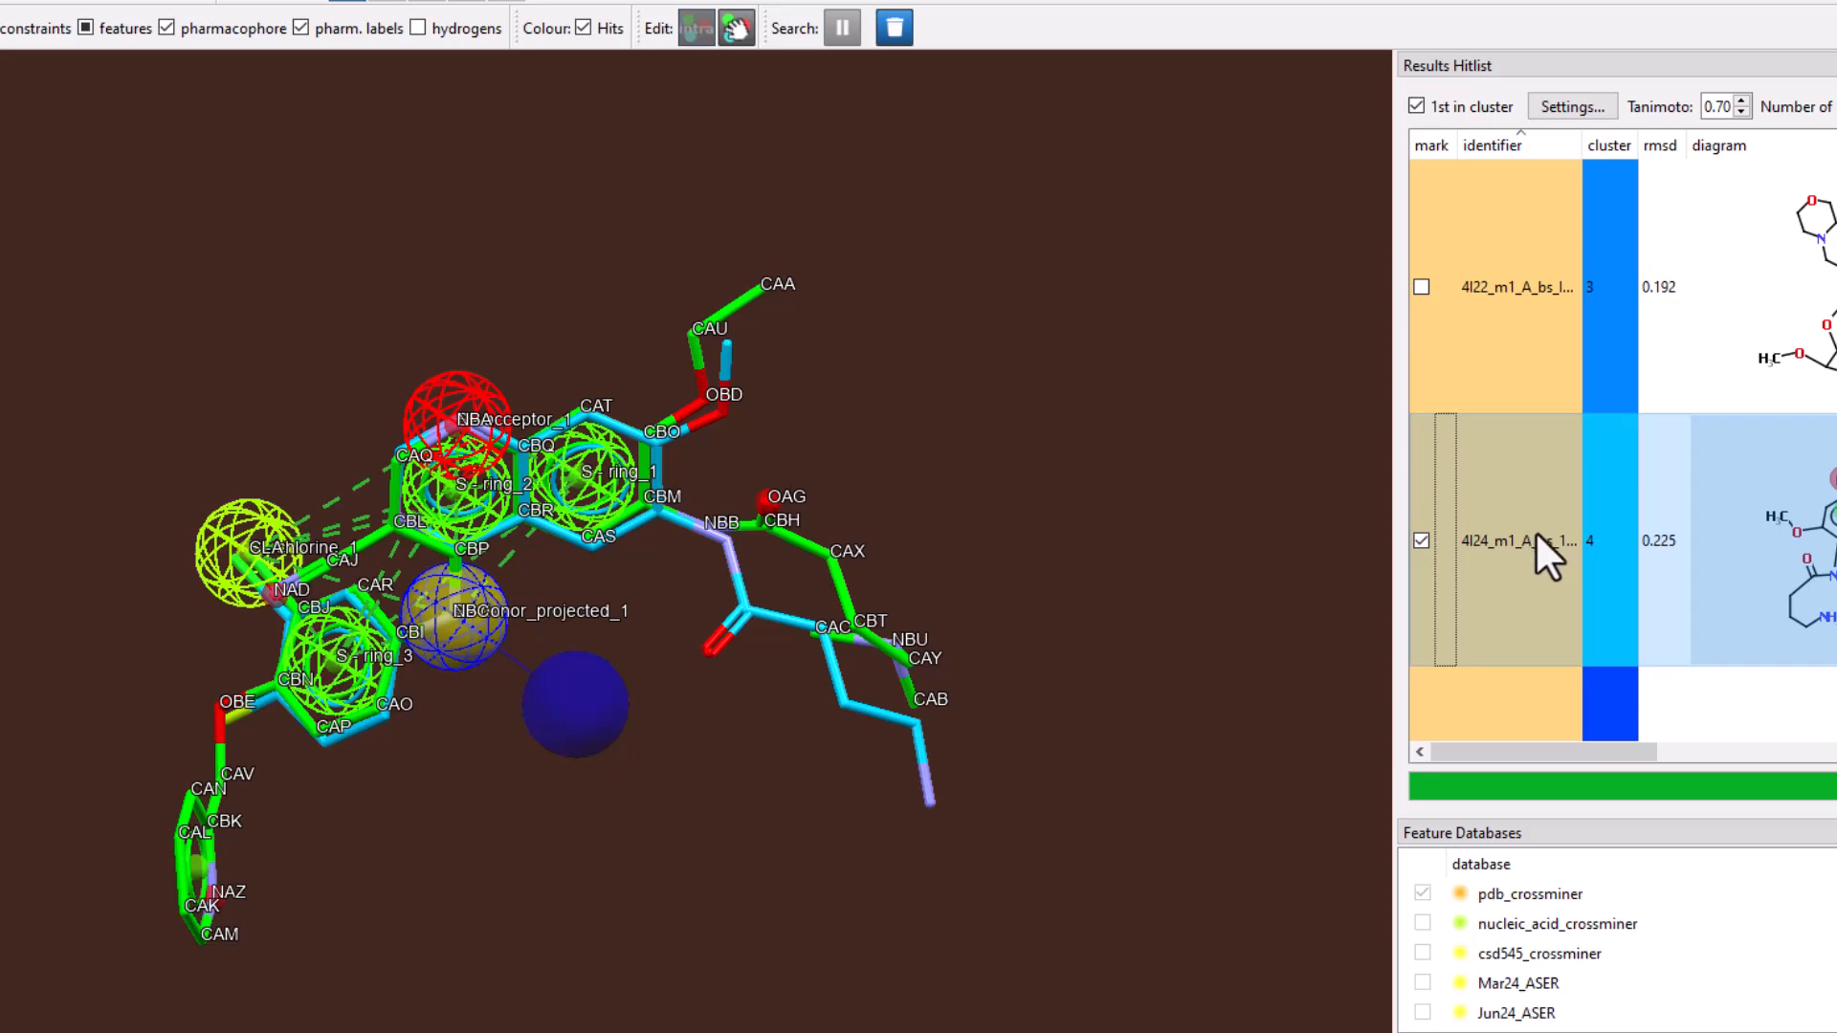
pyautogui.click(1422, 287)
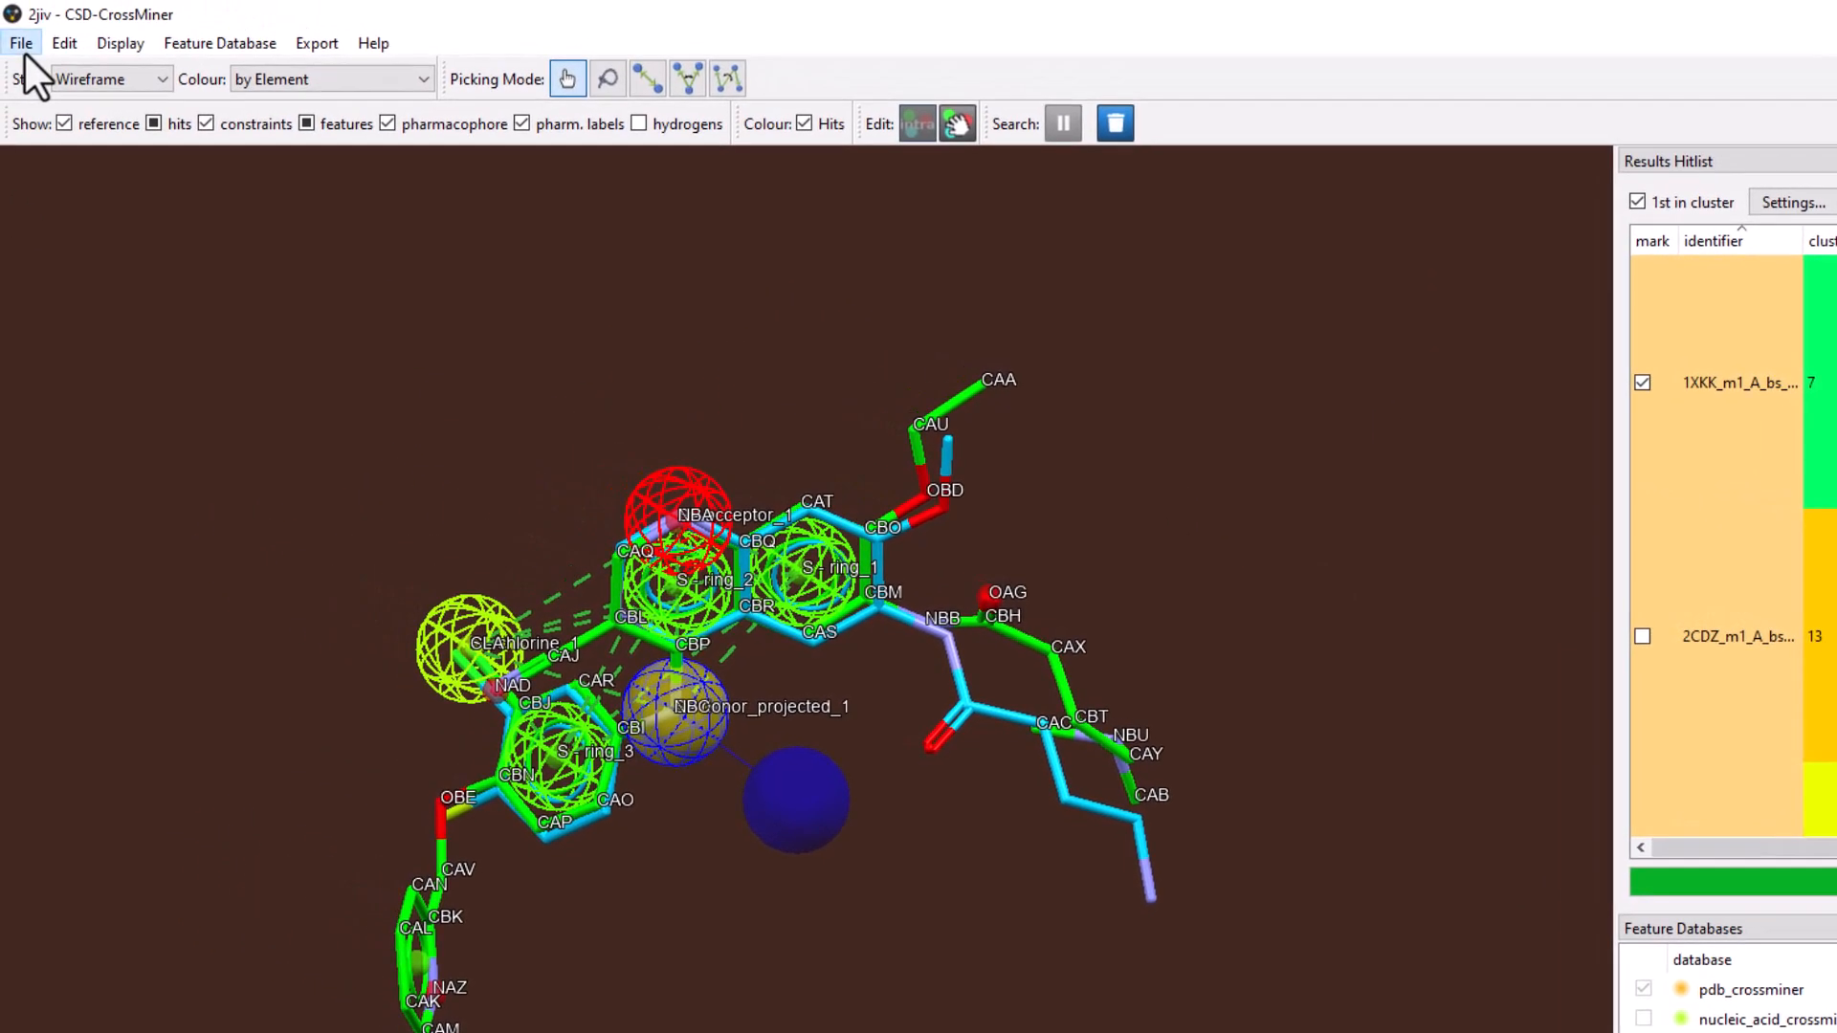
pyautogui.click(21, 43)
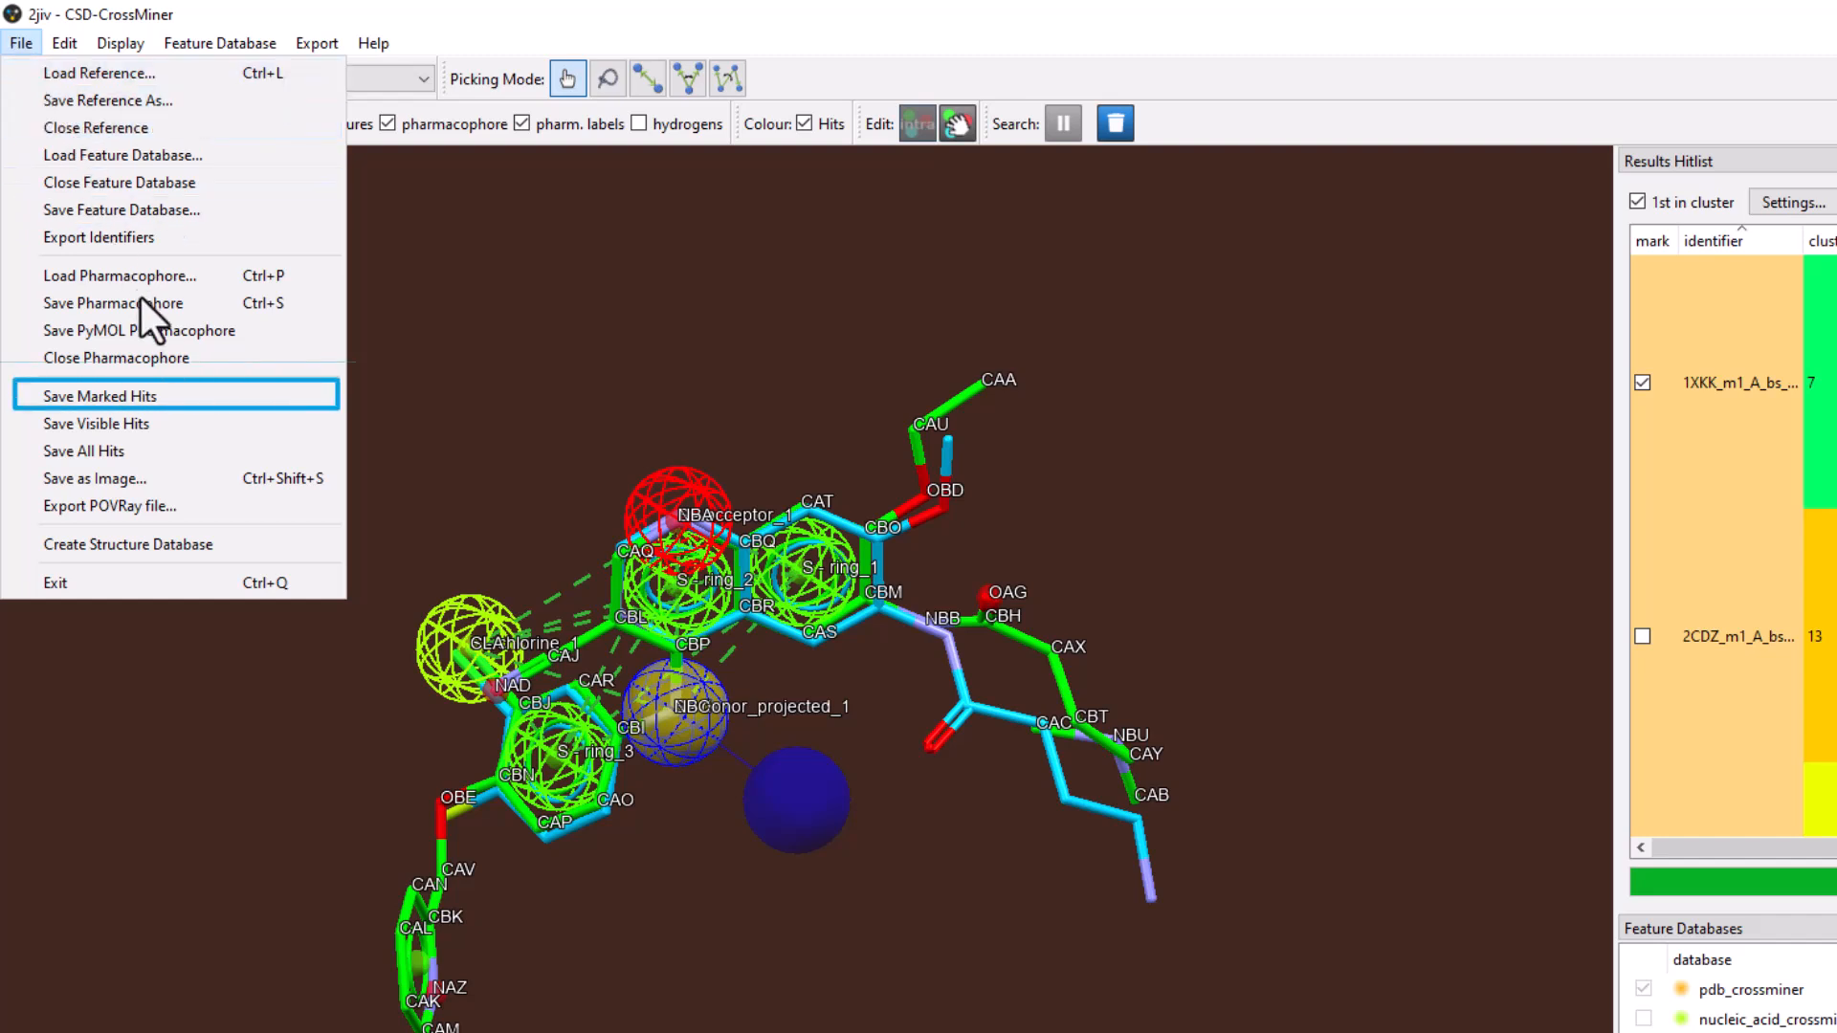
pyautogui.click(157, 402)
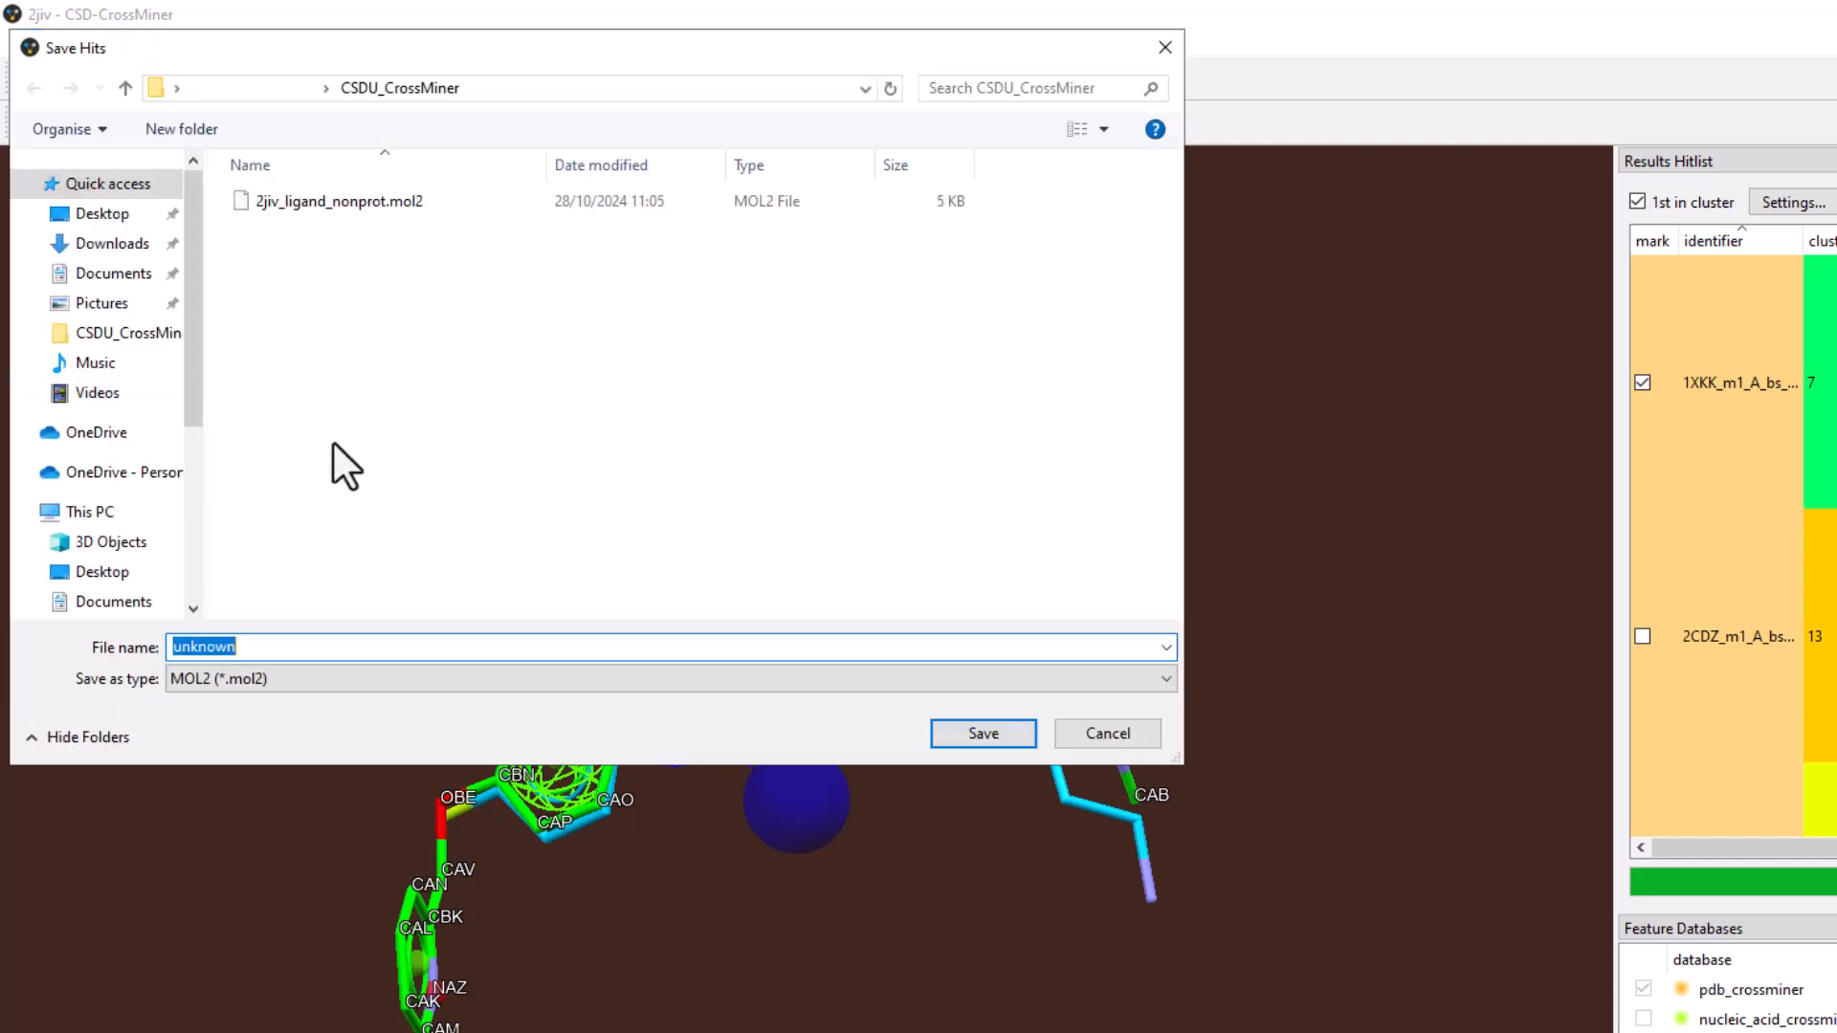
pyautogui.click(427, 678)
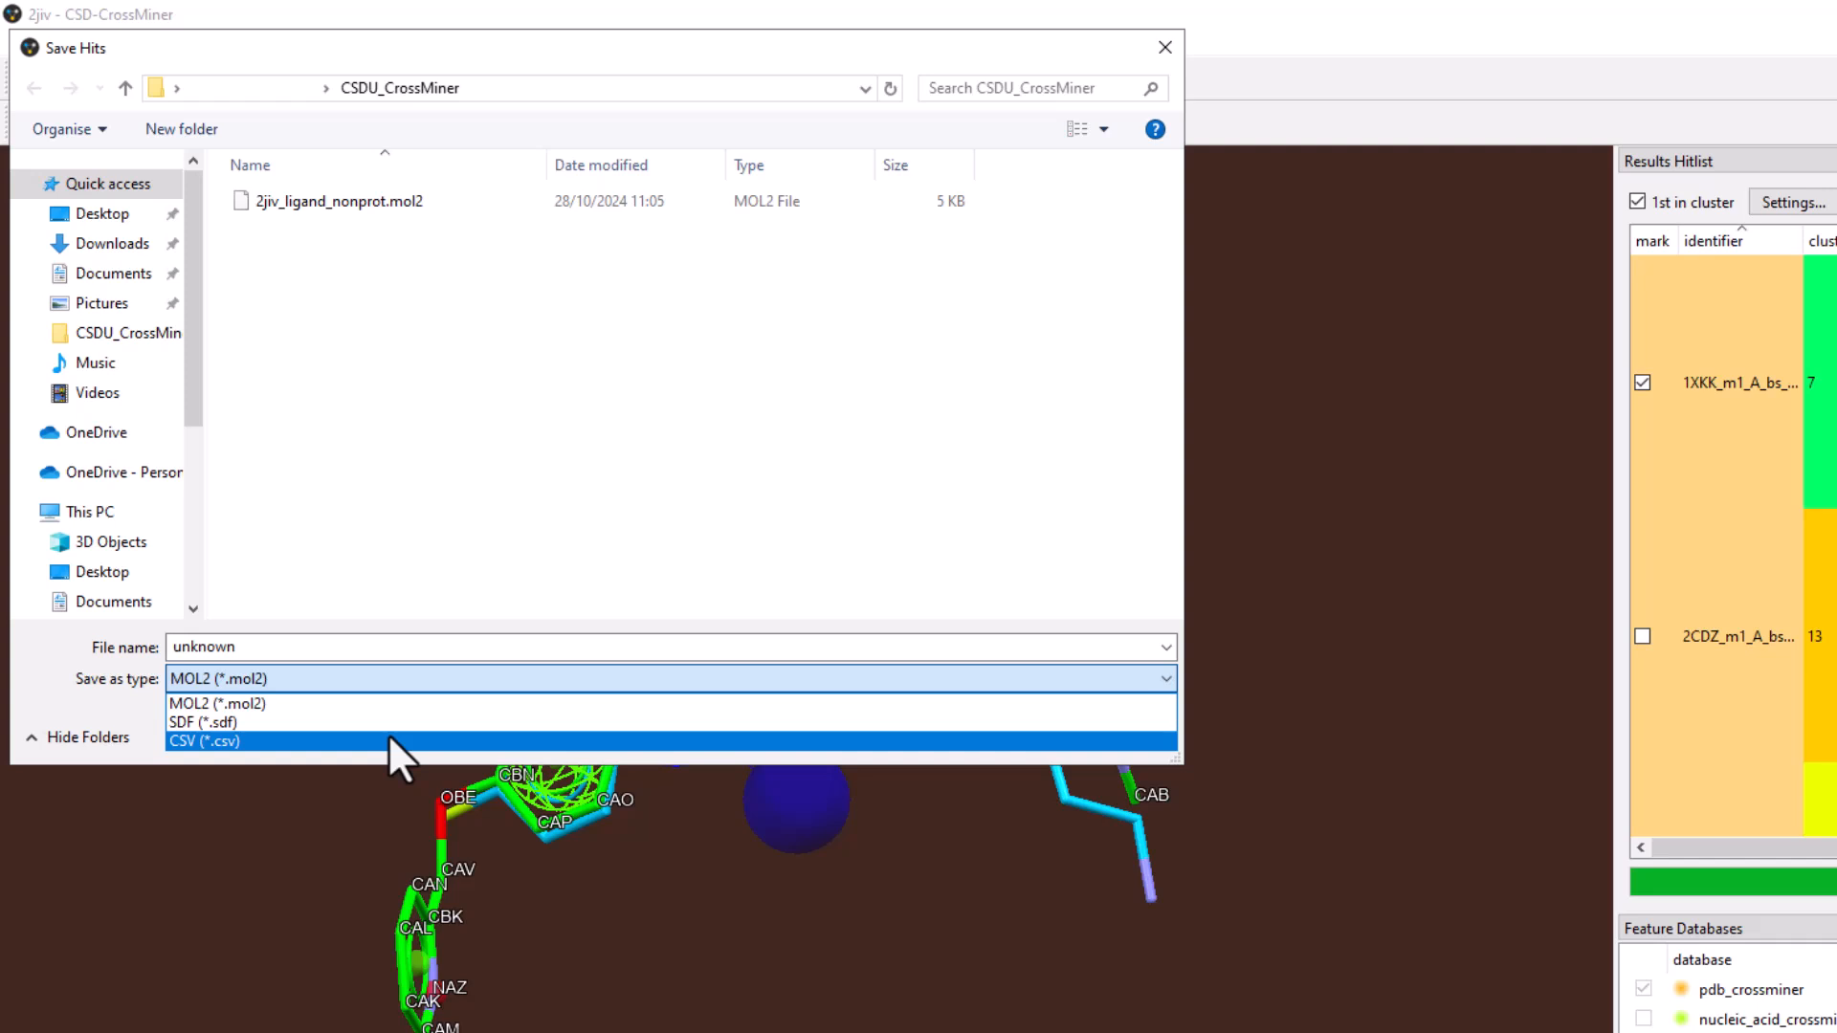
pyautogui.click(388, 739)
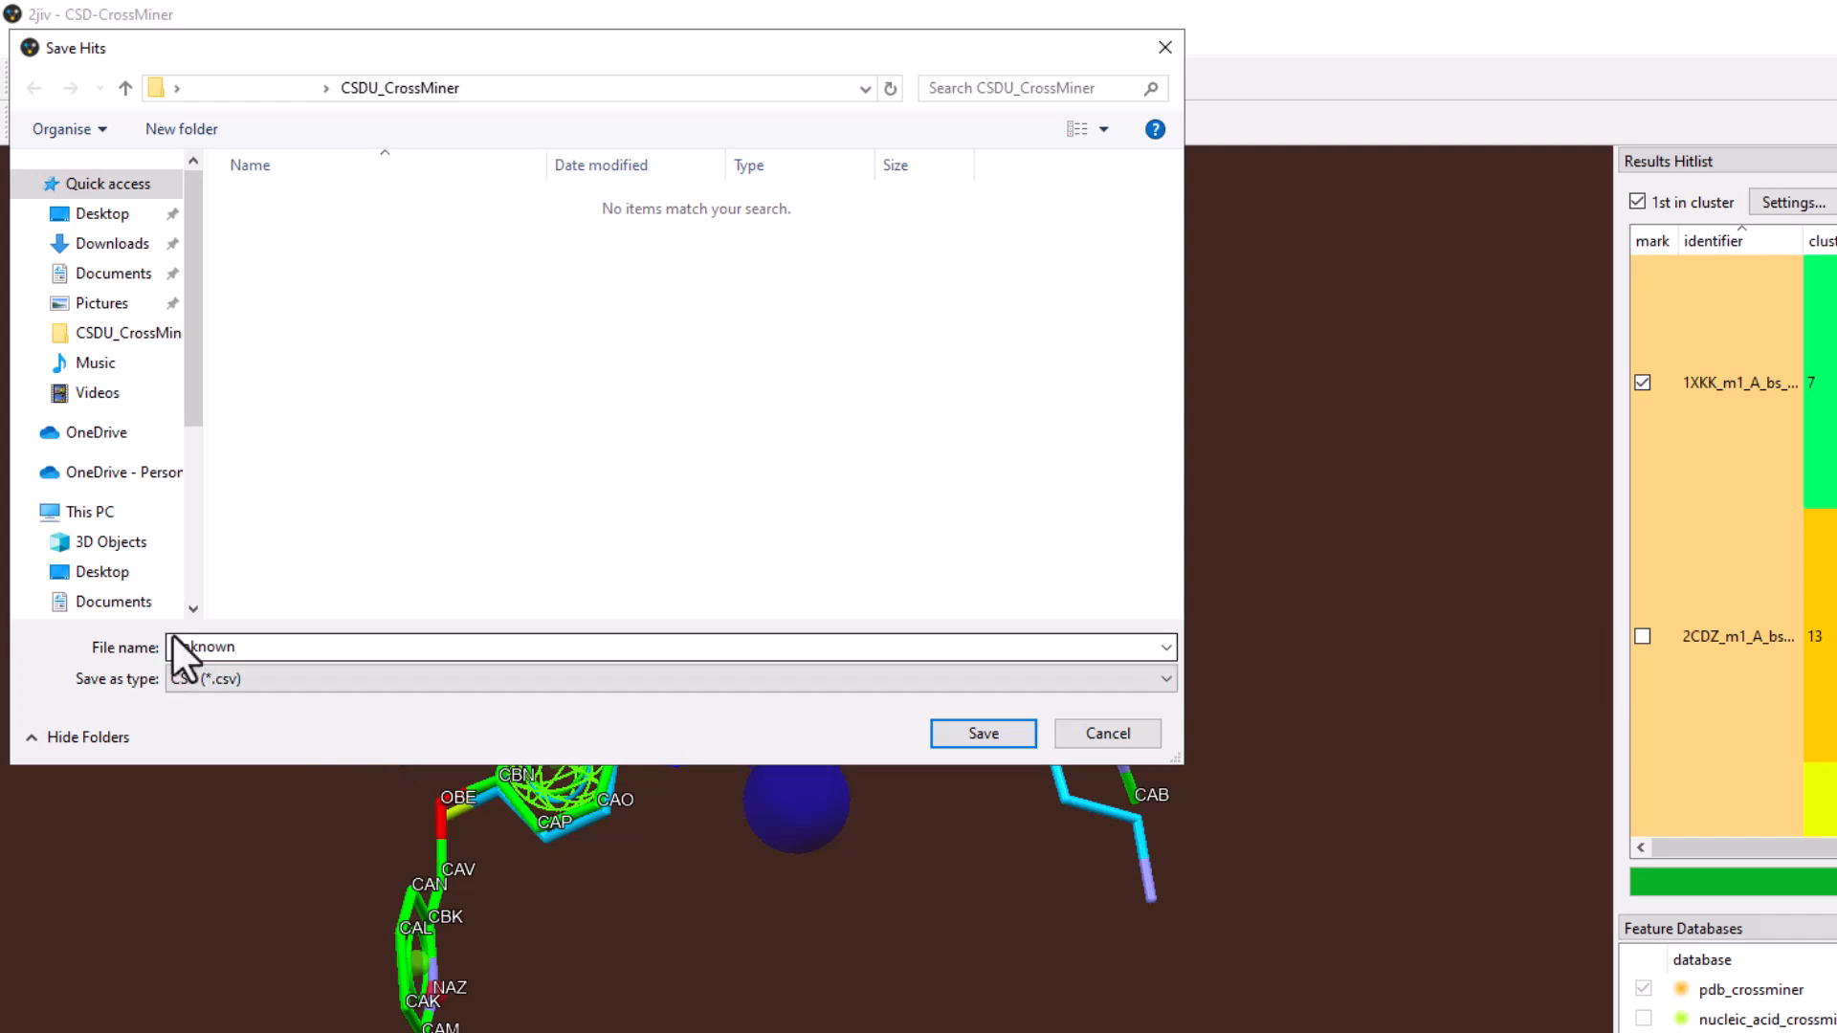
pyautogui.doubleClick(202, 646)
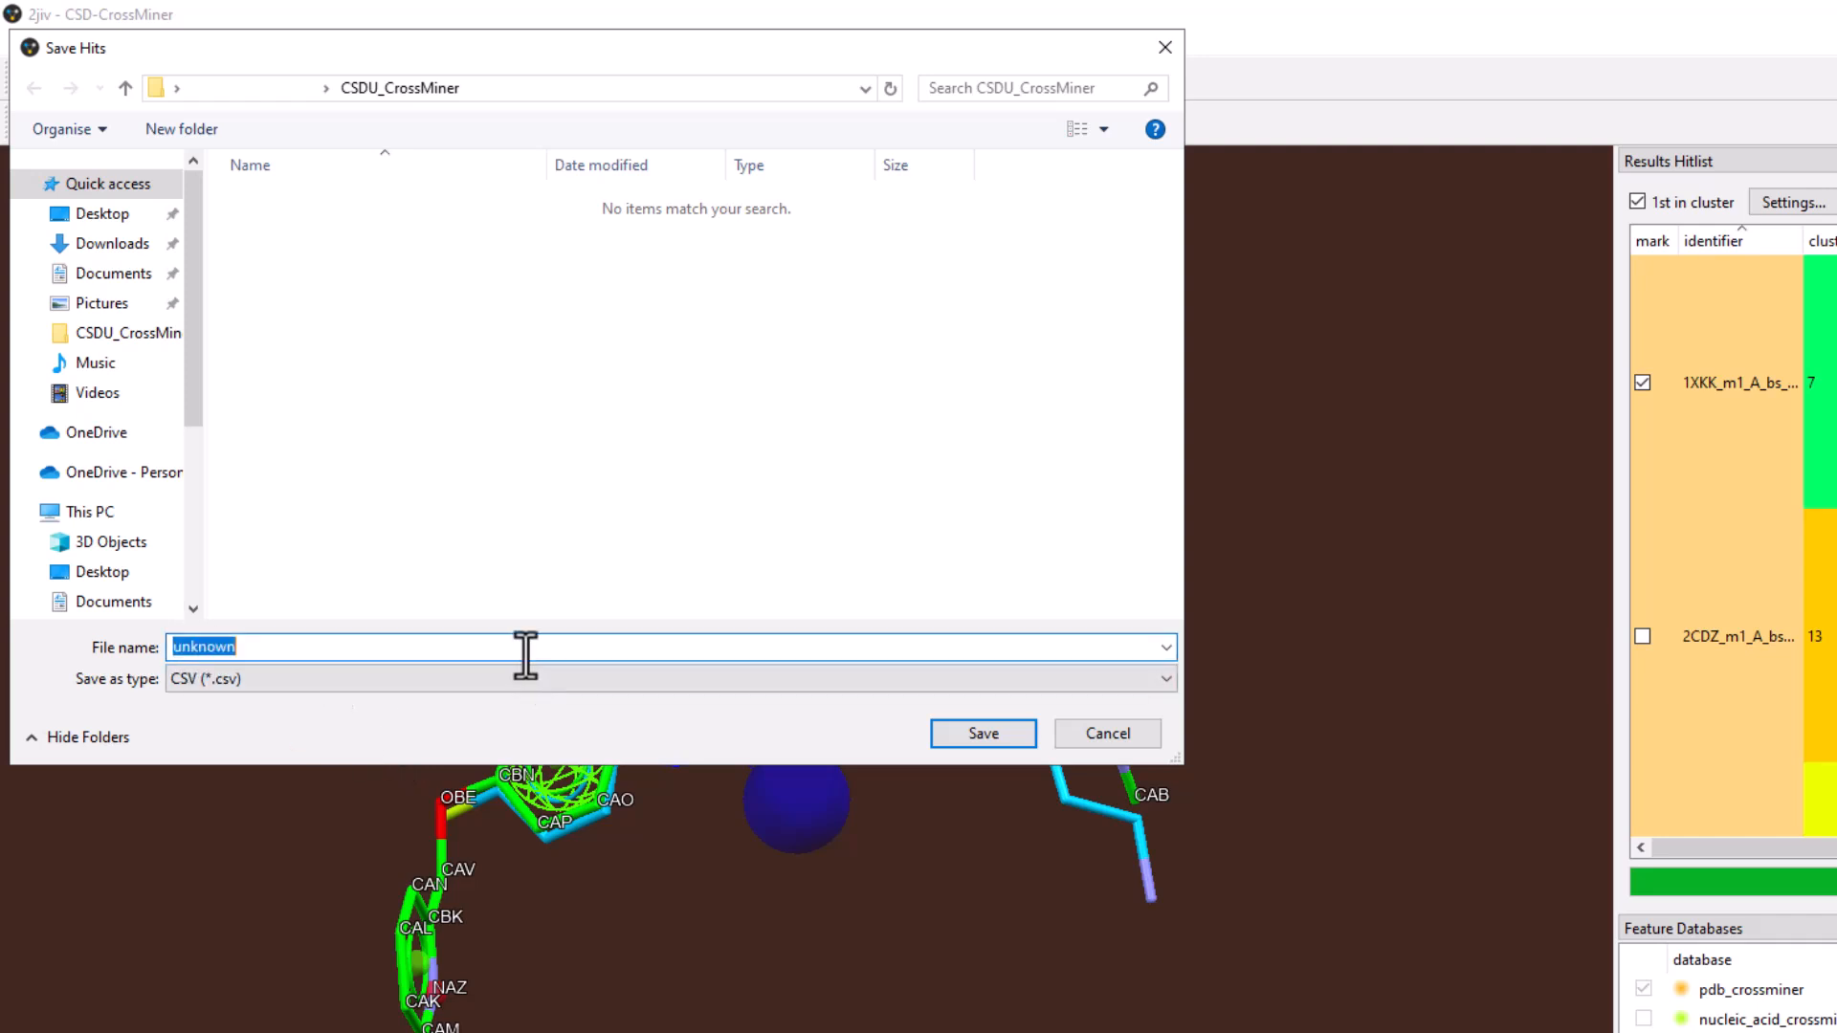
pyautogui.write('results')
pyautogui.click(1014, 733)
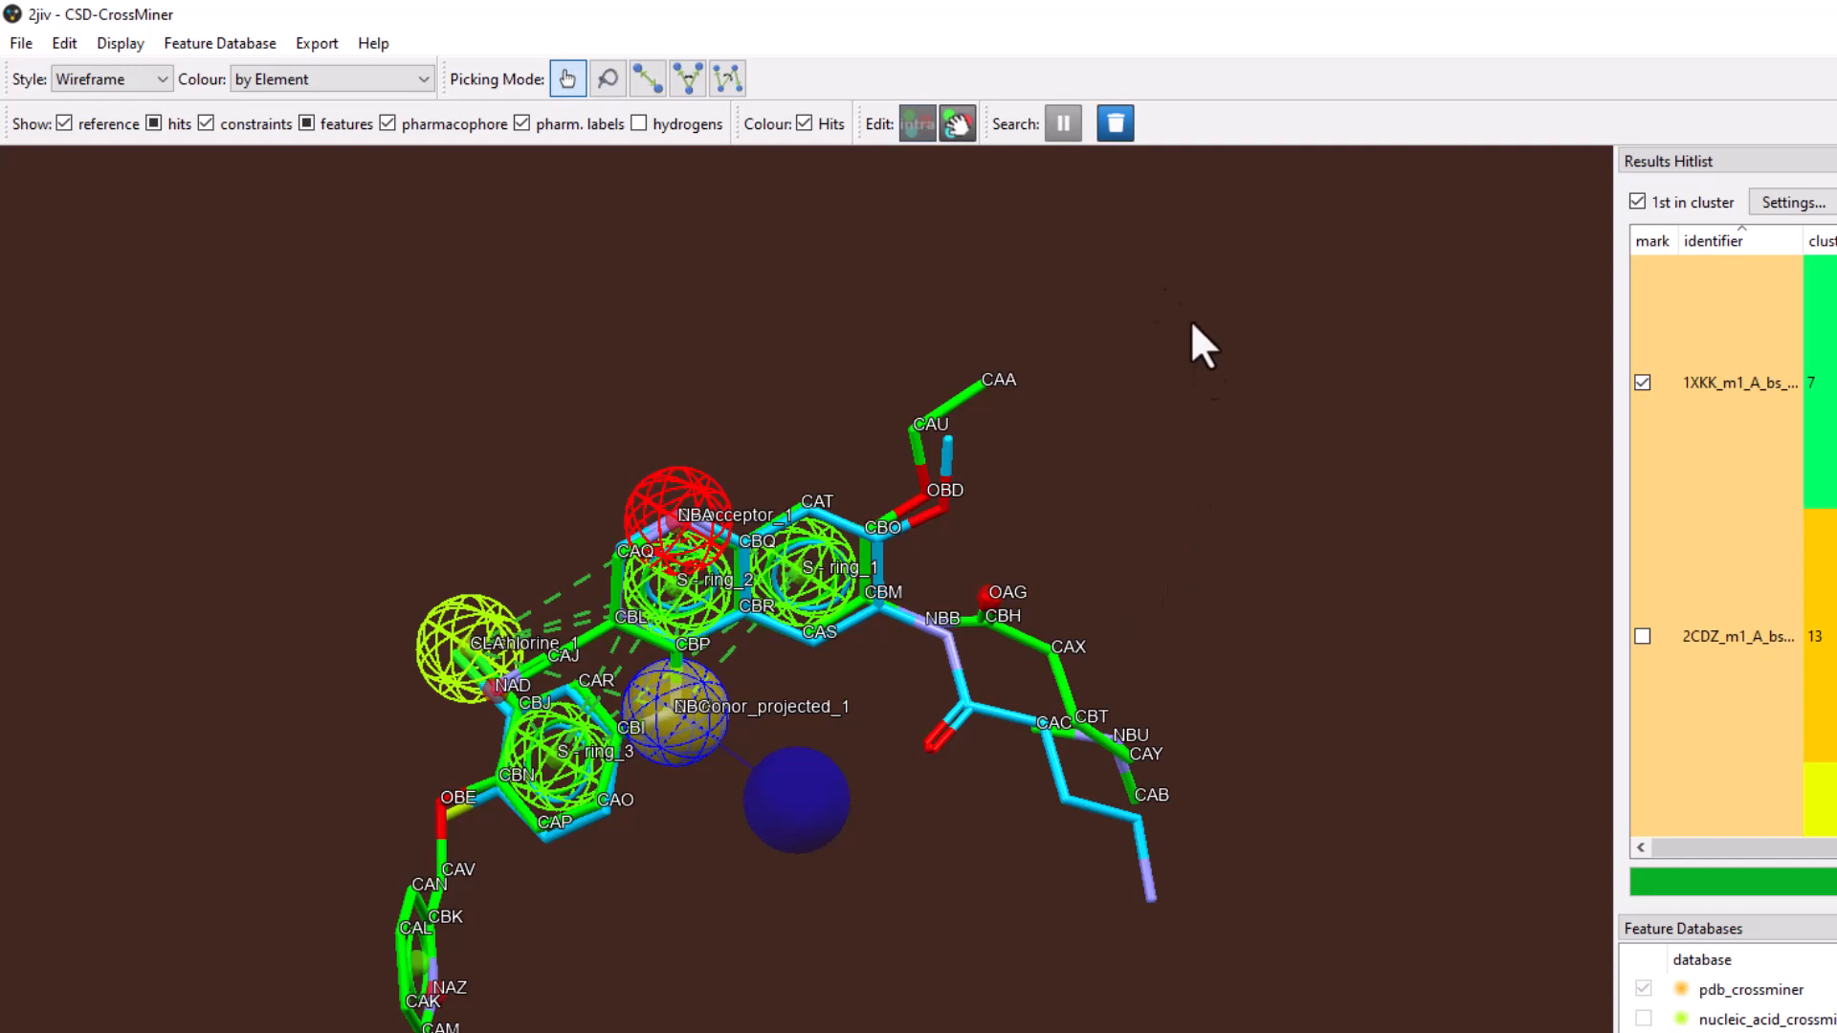
# - Clear the pharmacophore search and close both the 2jiv reference and the current pharmacophore
pyautogui.click(1114, 123)
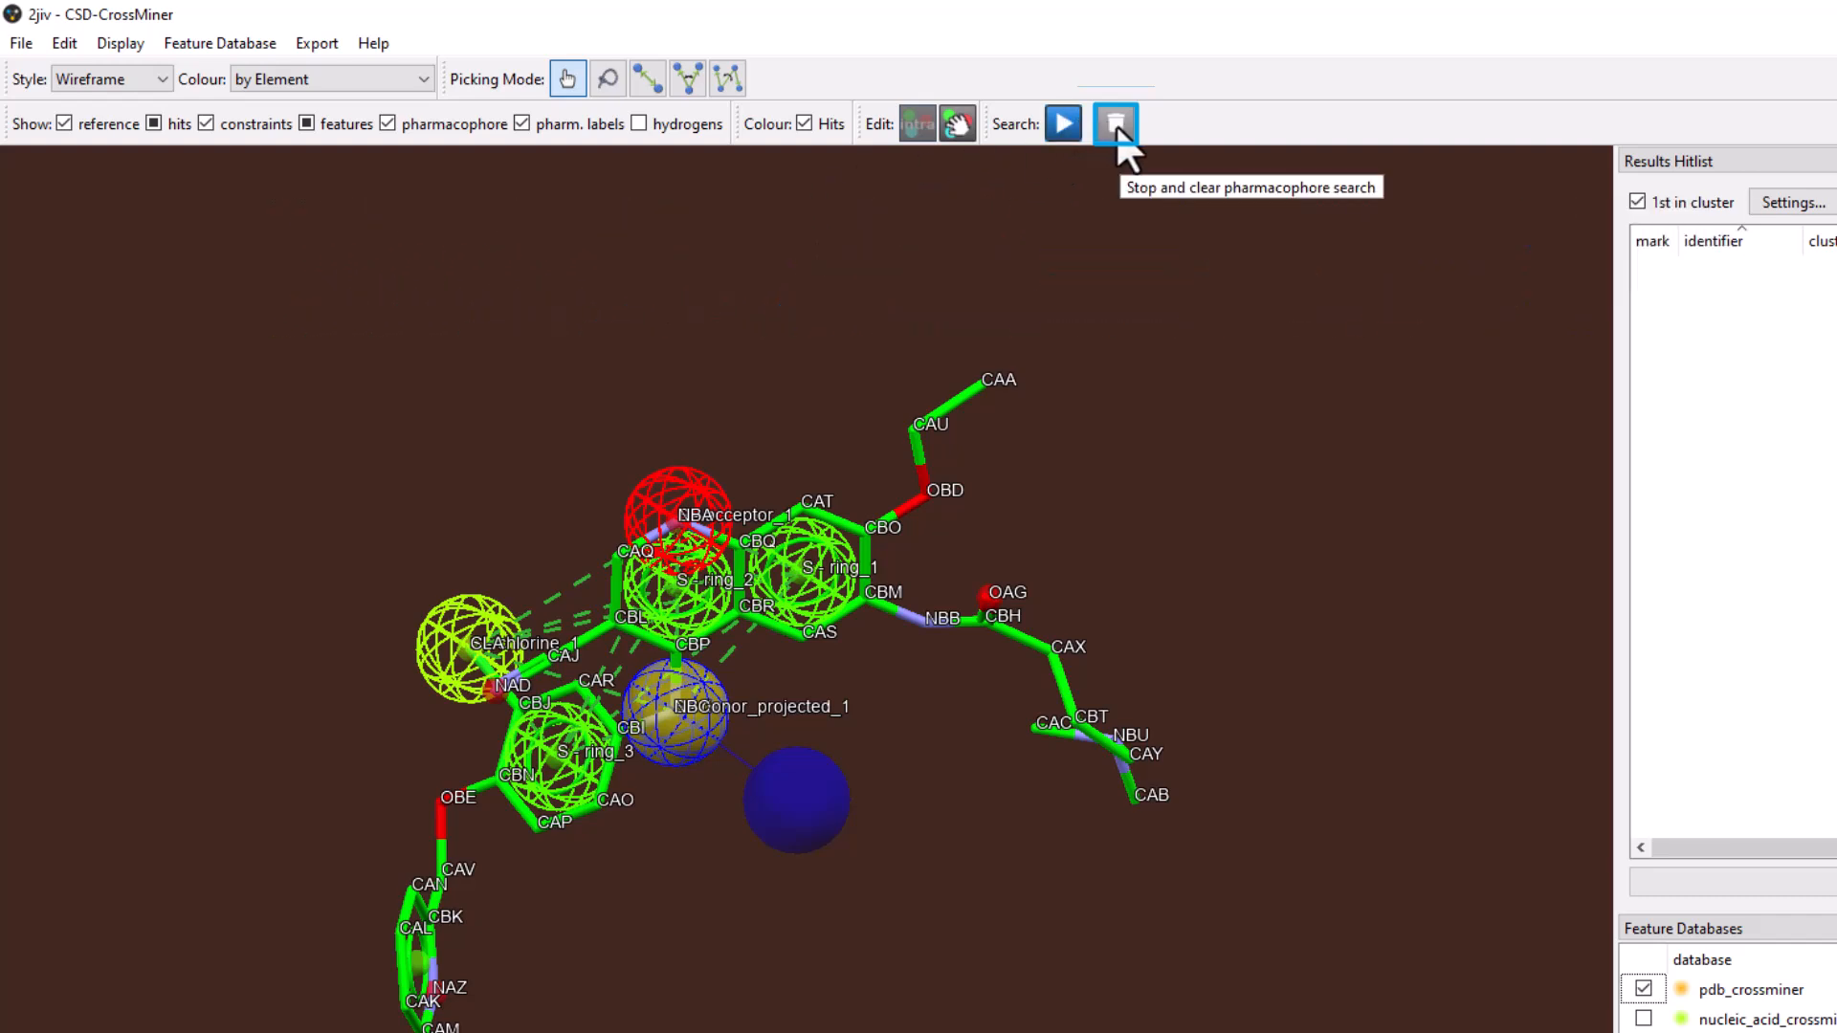
pyautogui.click(17, 44)
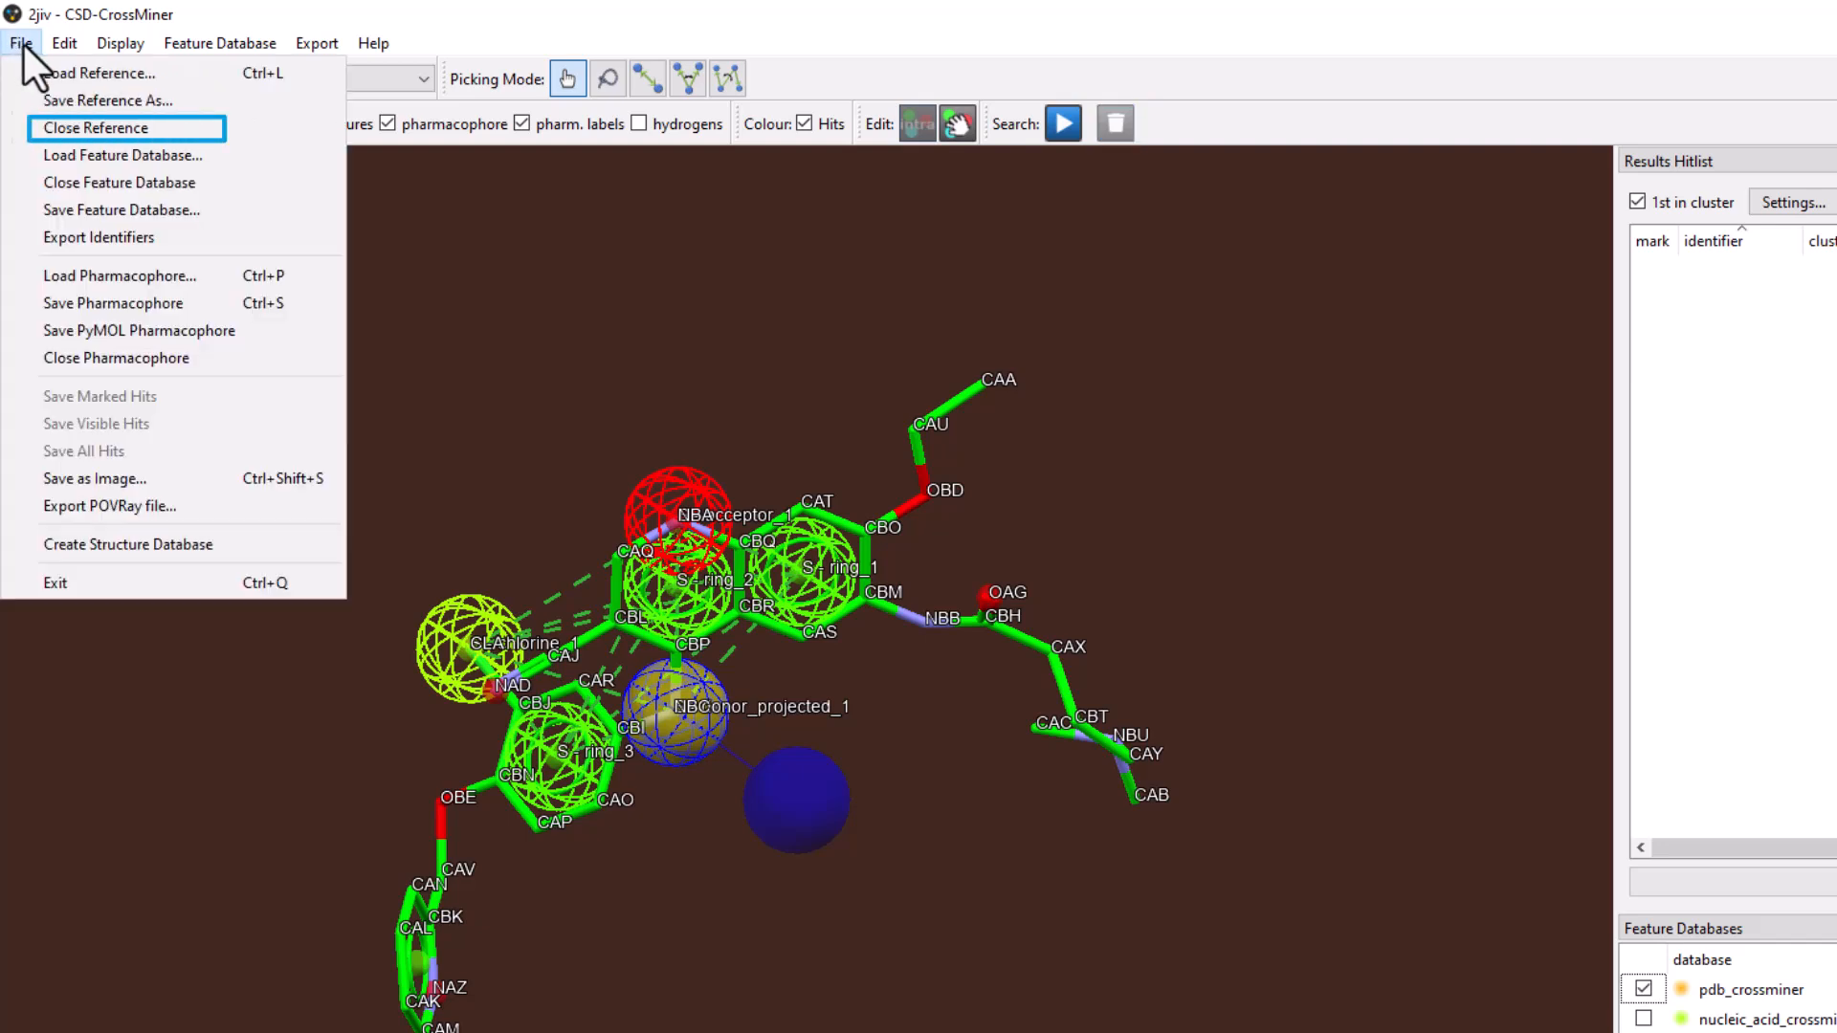
pyautogui.click(56, 130)
pyautogui.click(21, 43)
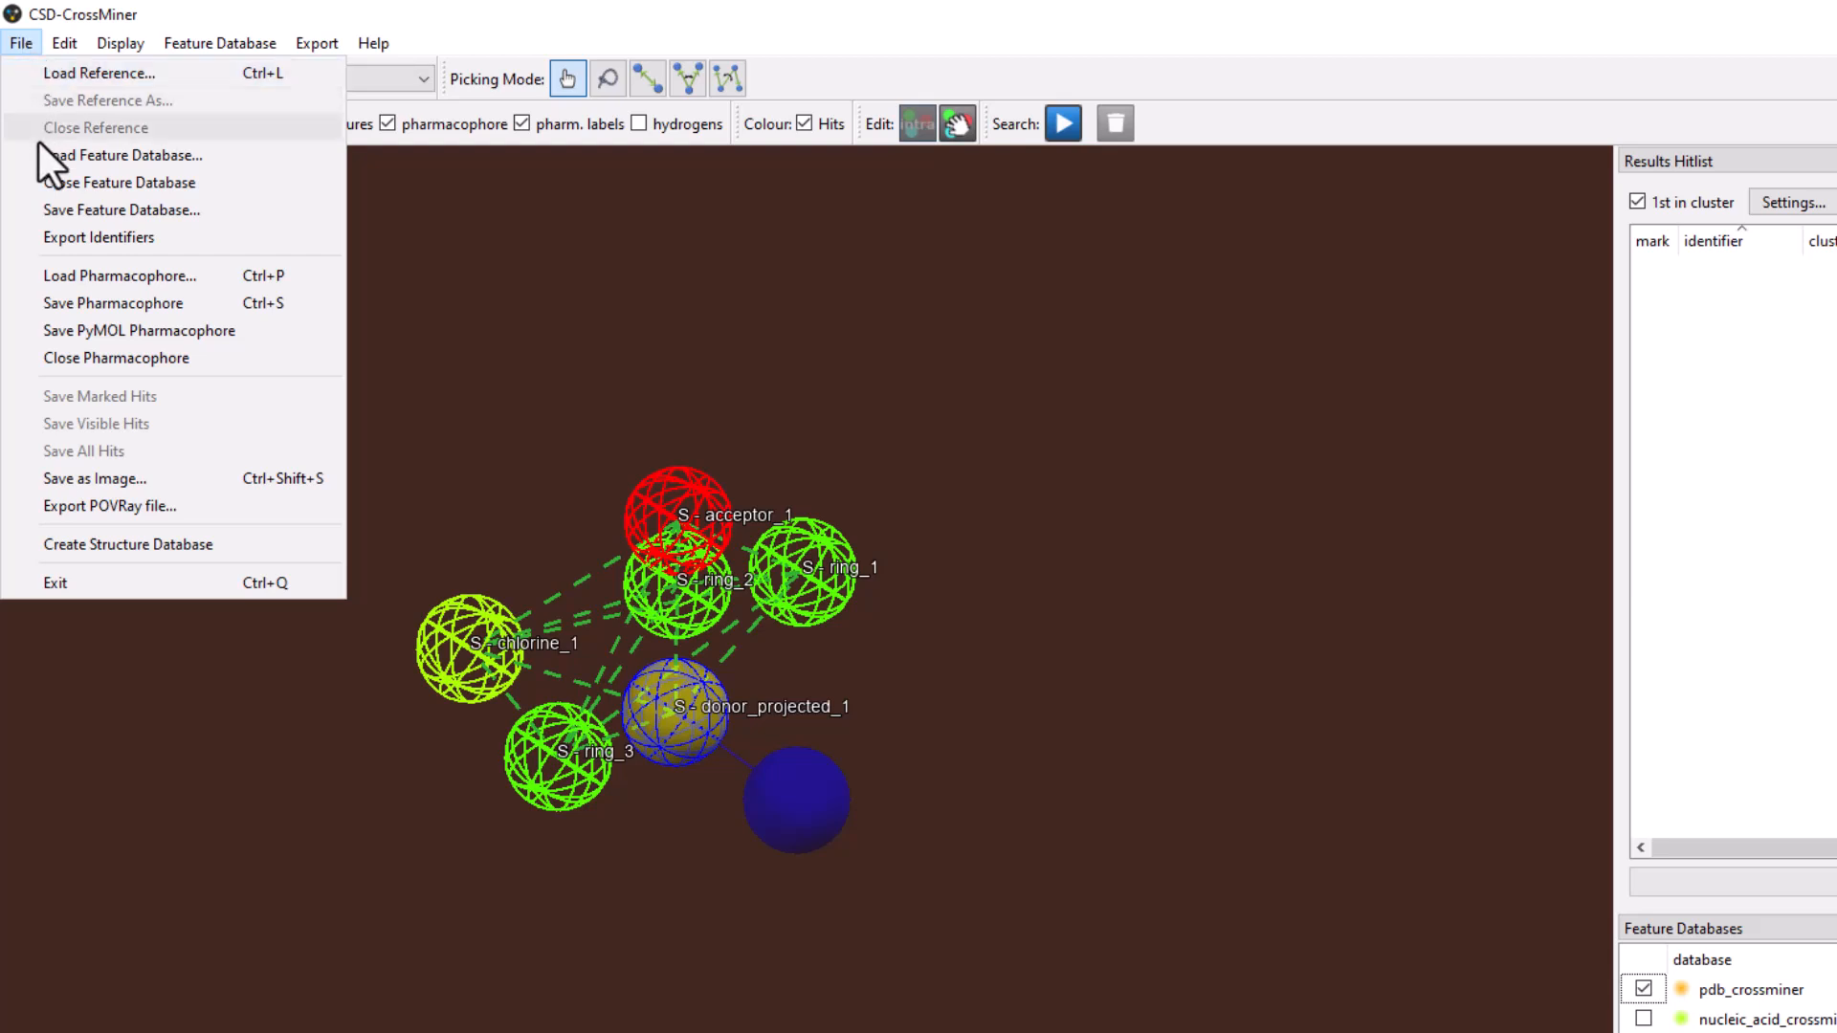
pyautogui.click(110, 359)
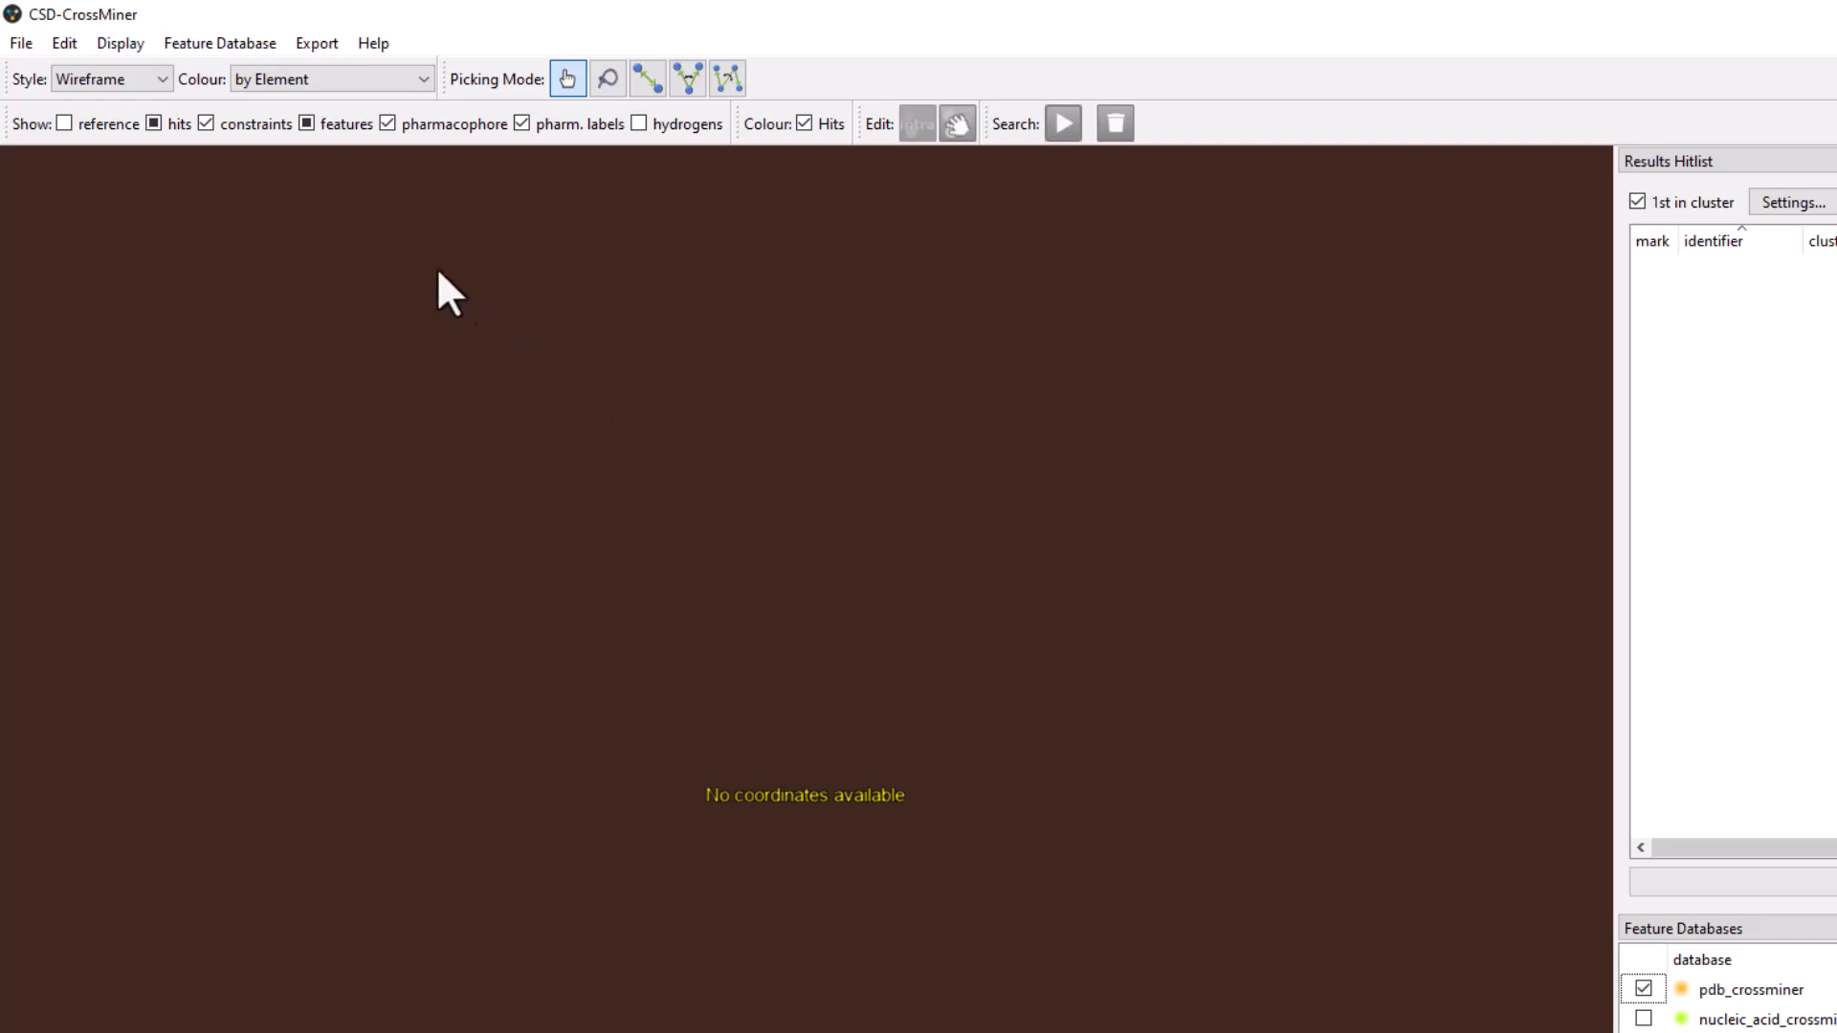
# - Browse the feature database for entry 1XKK, use it as the new reference and close the browser
pyautogui.click(248, 46)
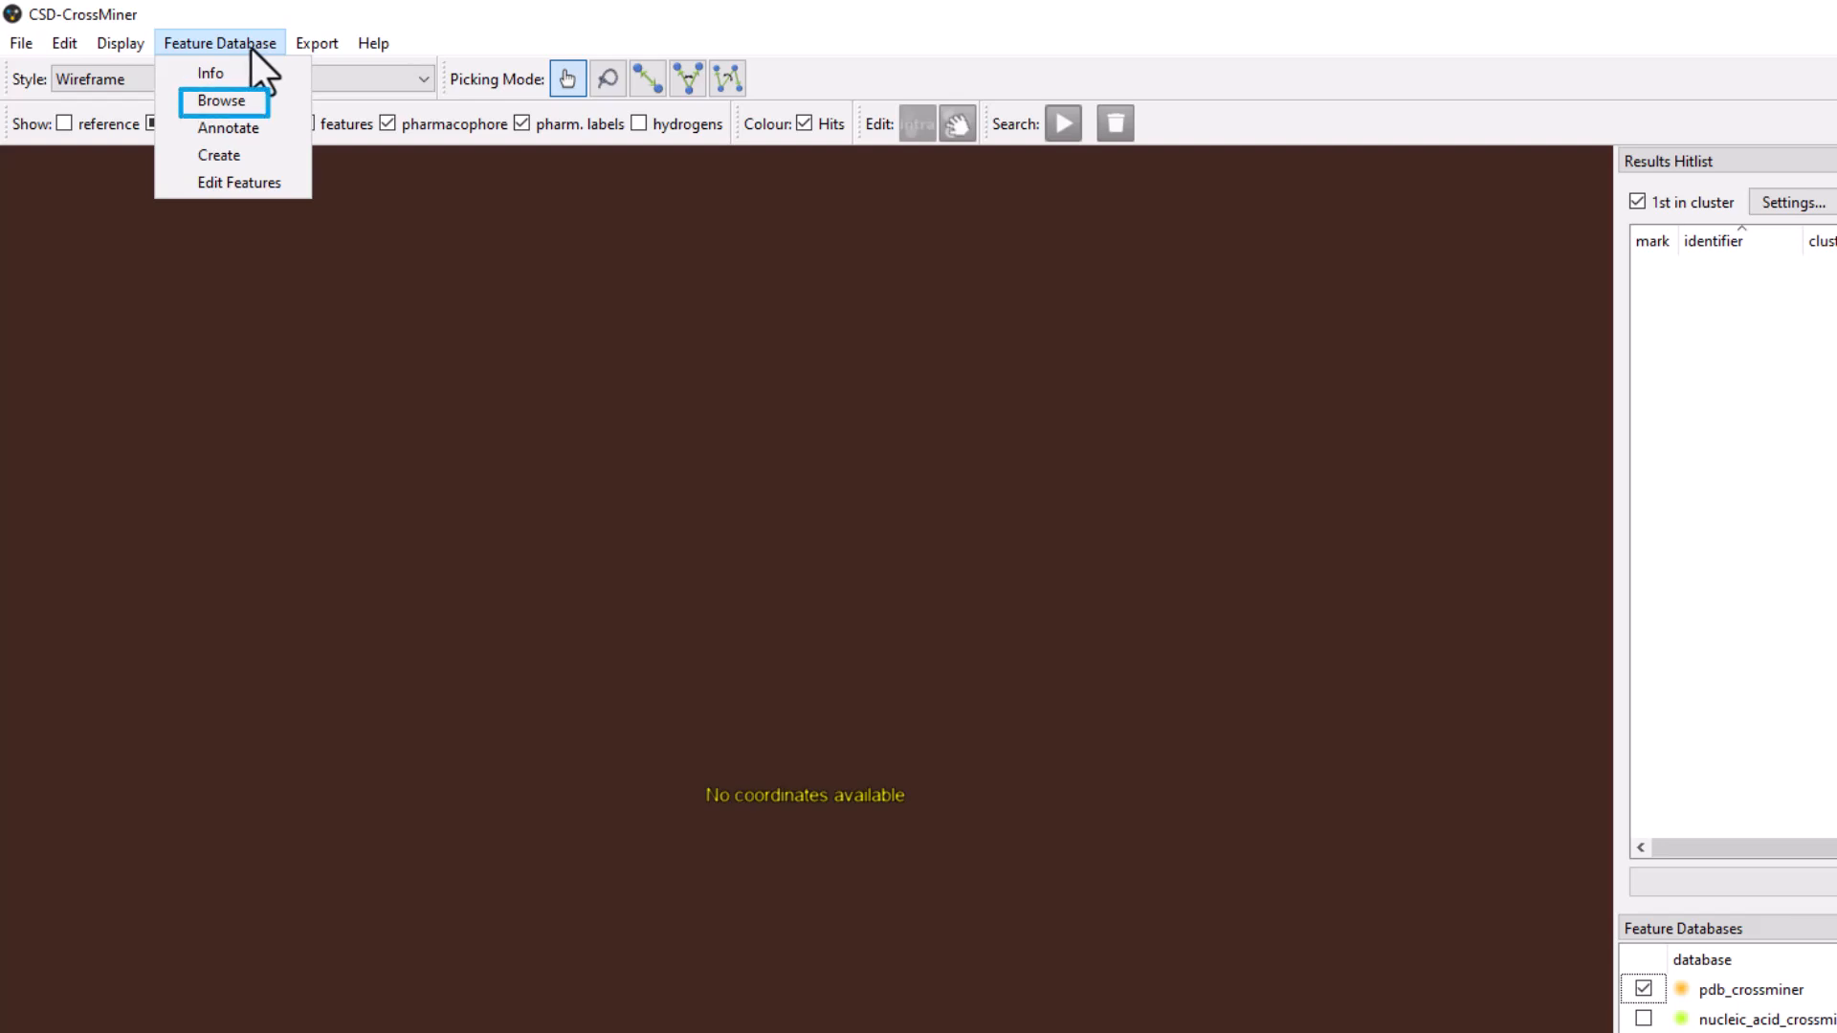
pyautogui.click(246, 101)
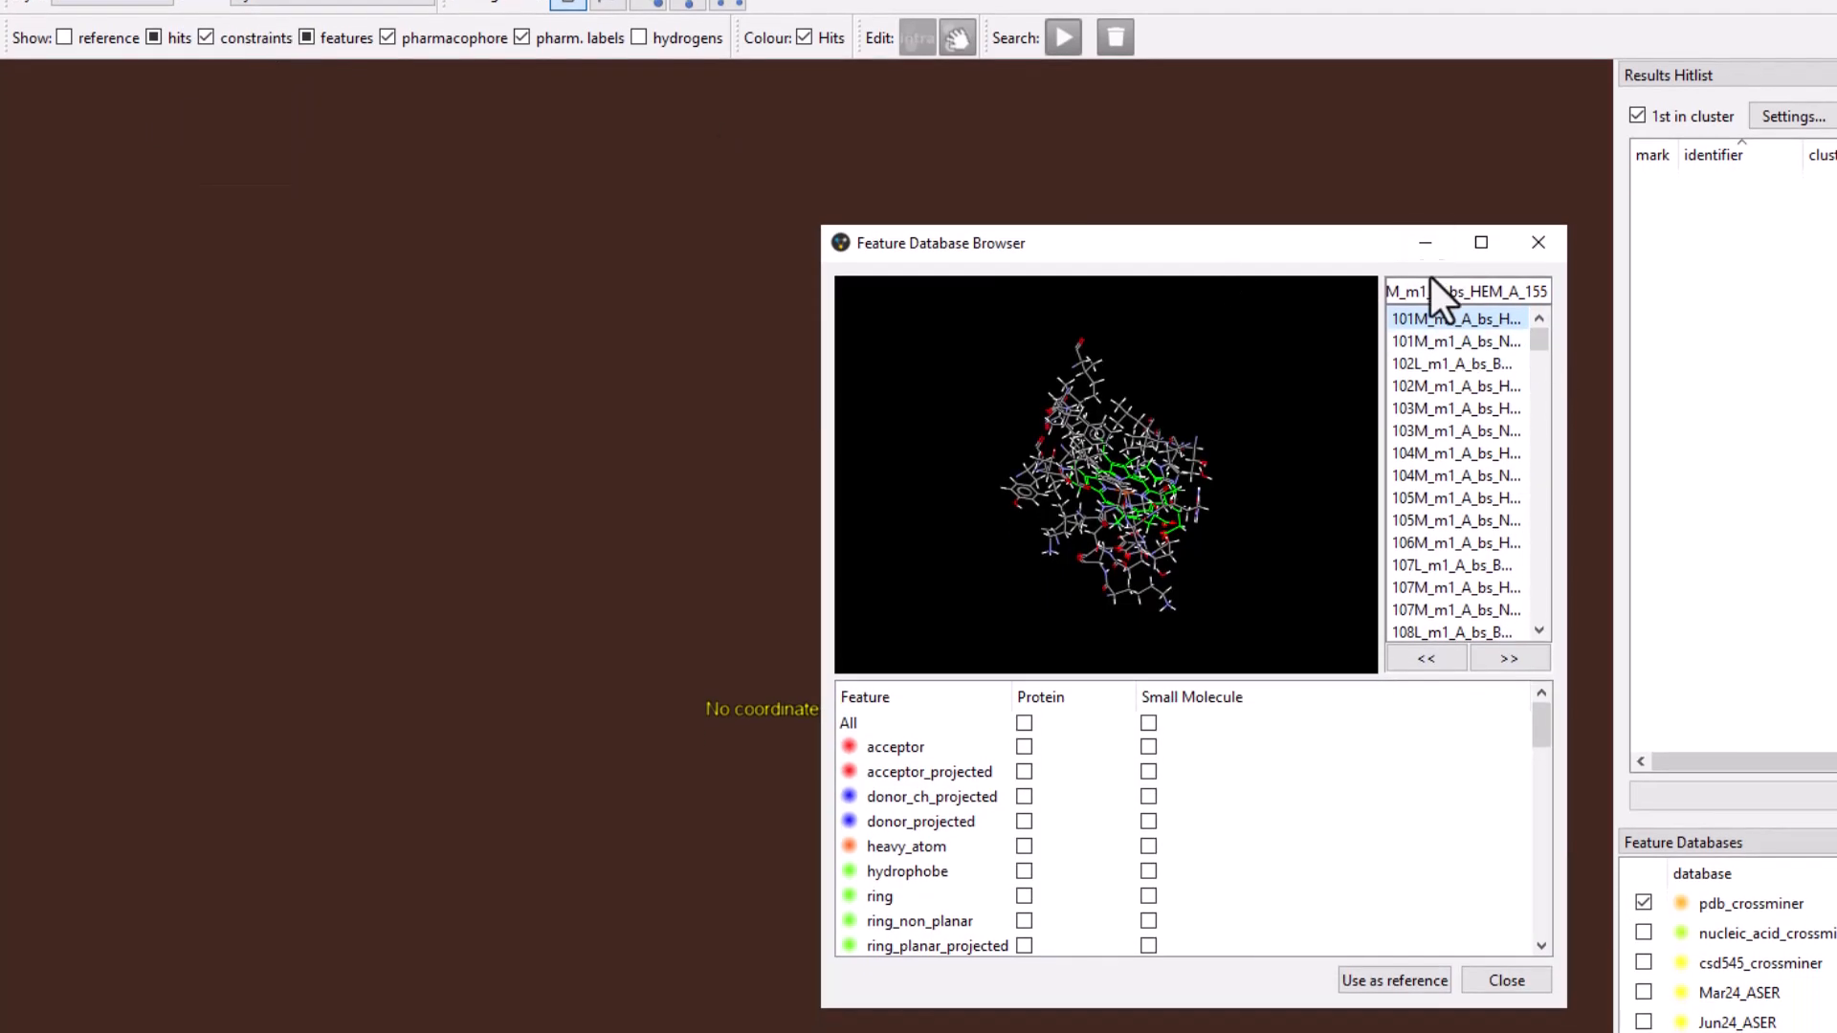
pyautogui.doubleClick(1432, 347)
pyautogui.press('BackSpace')
pyautogui.write('1XX')
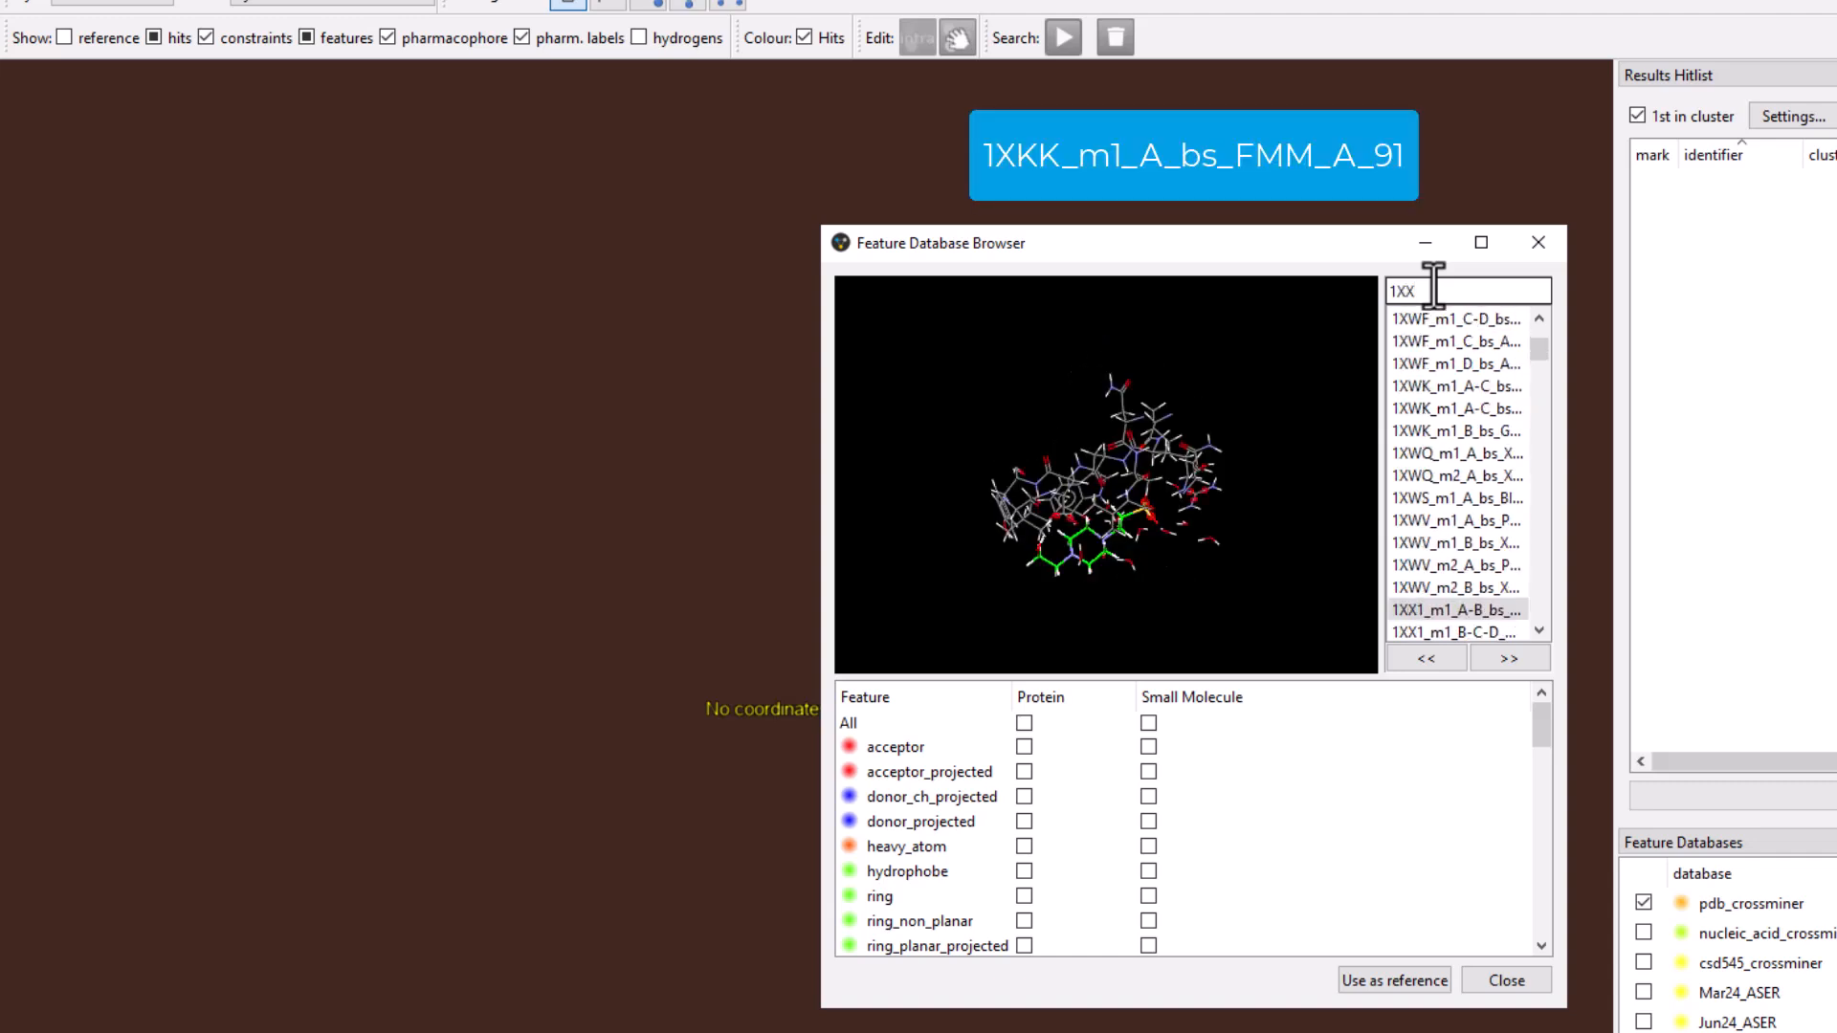
pyautogui.press('BackSpace')
pyautogui.write('KK')
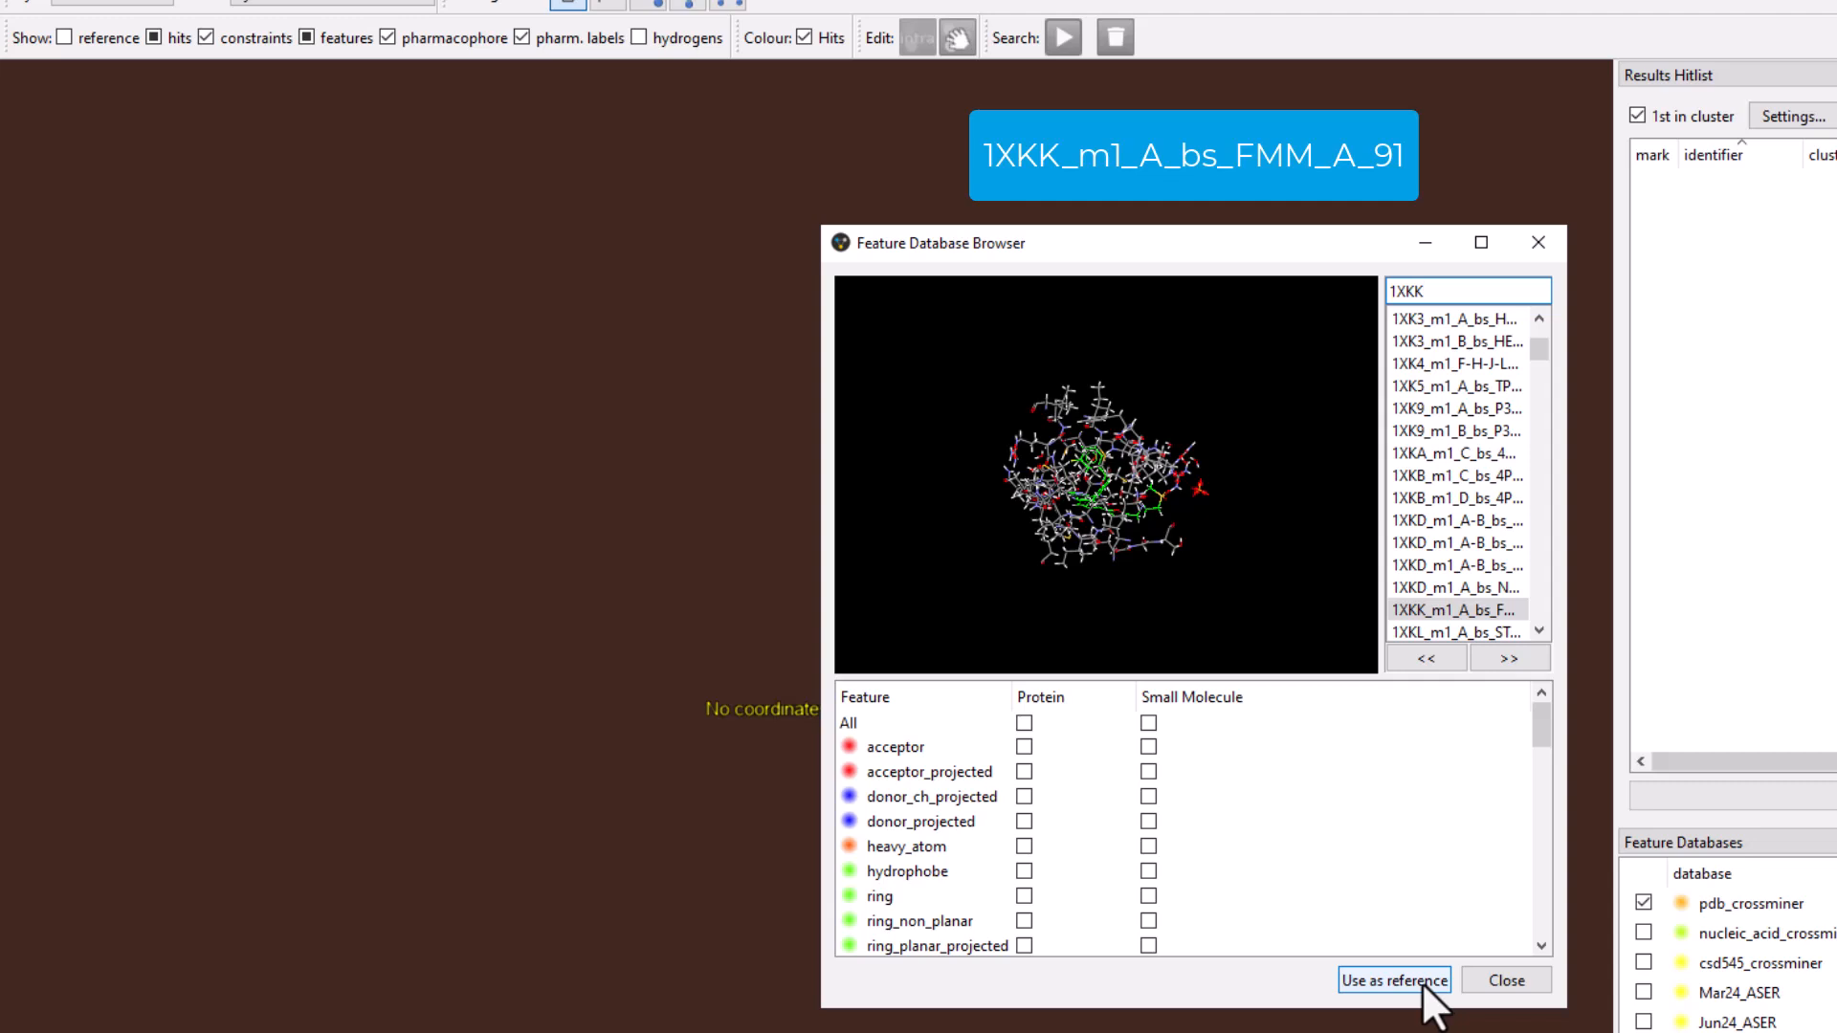
pyautogui.click(1393, 985)
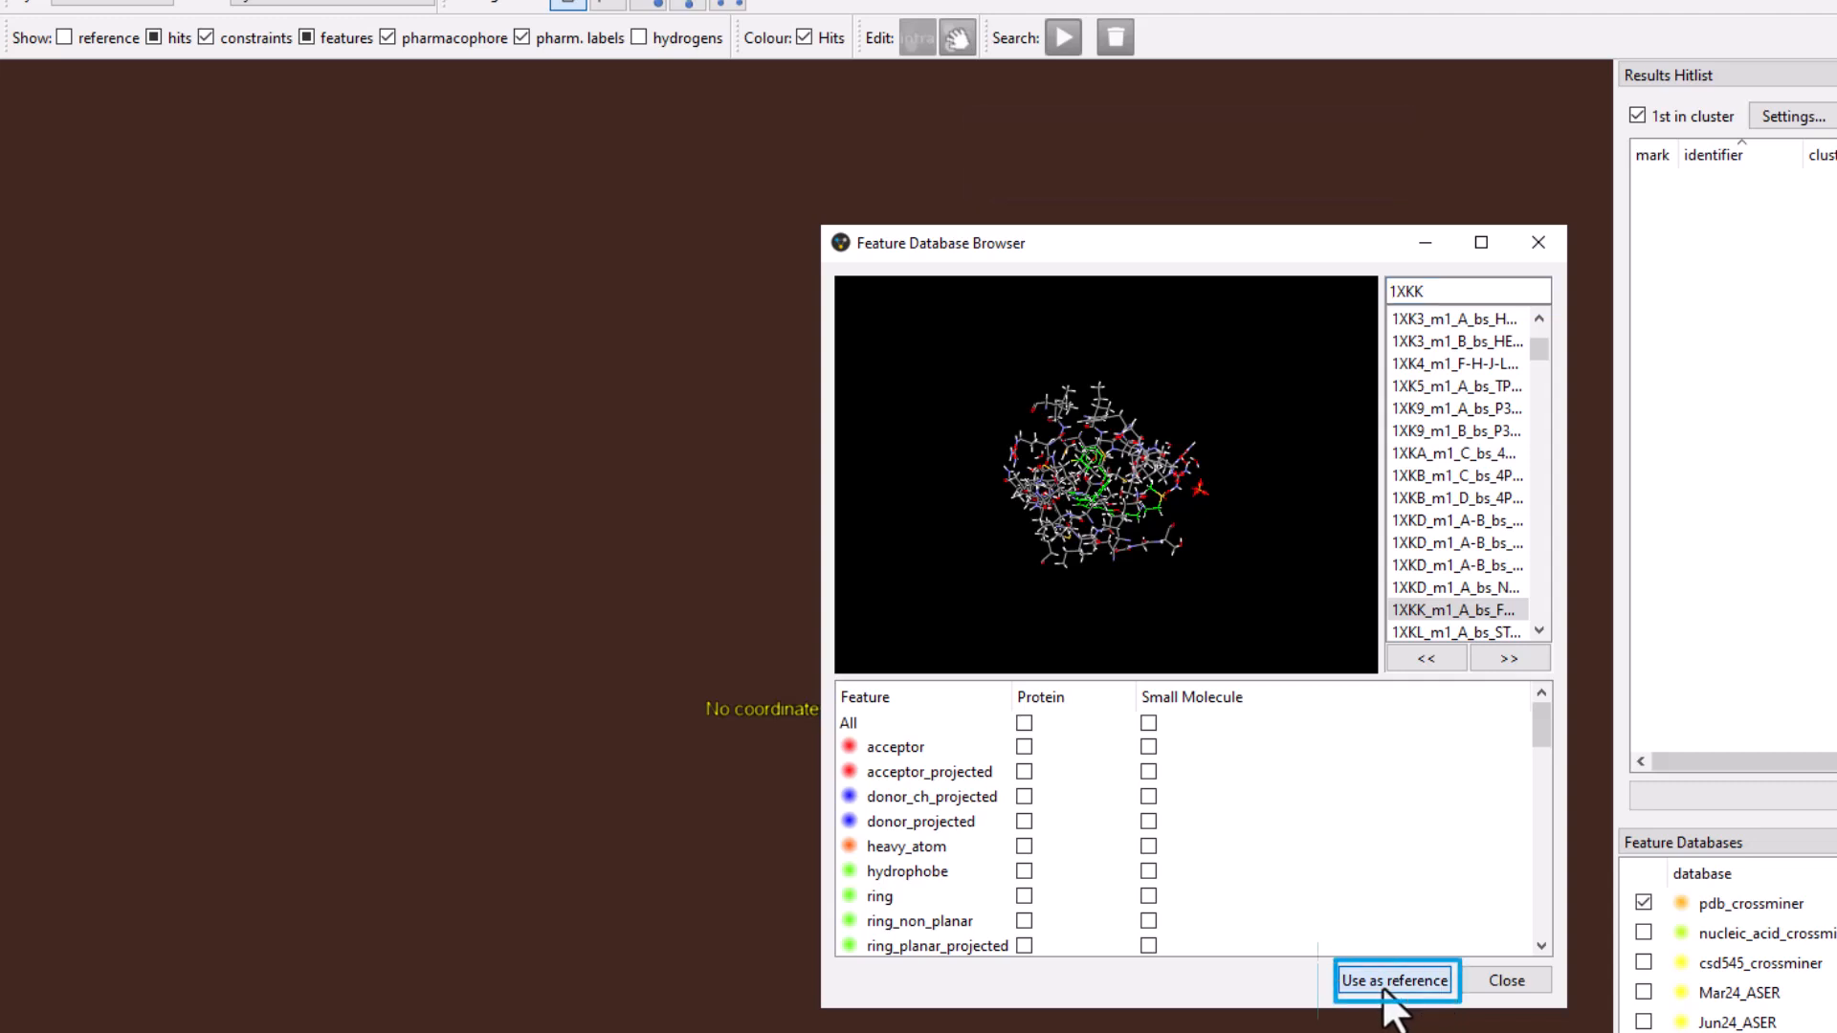
pyautogui.click(1539, 239)
# - Examine the 1XKK binding site and ligand together with the feature types that can be shown in the reference
pyautogui.moveTo(1173, 799); pyautogui.dragTo(1148, 440)
pyautogui.scroll(1, 1643, 904)
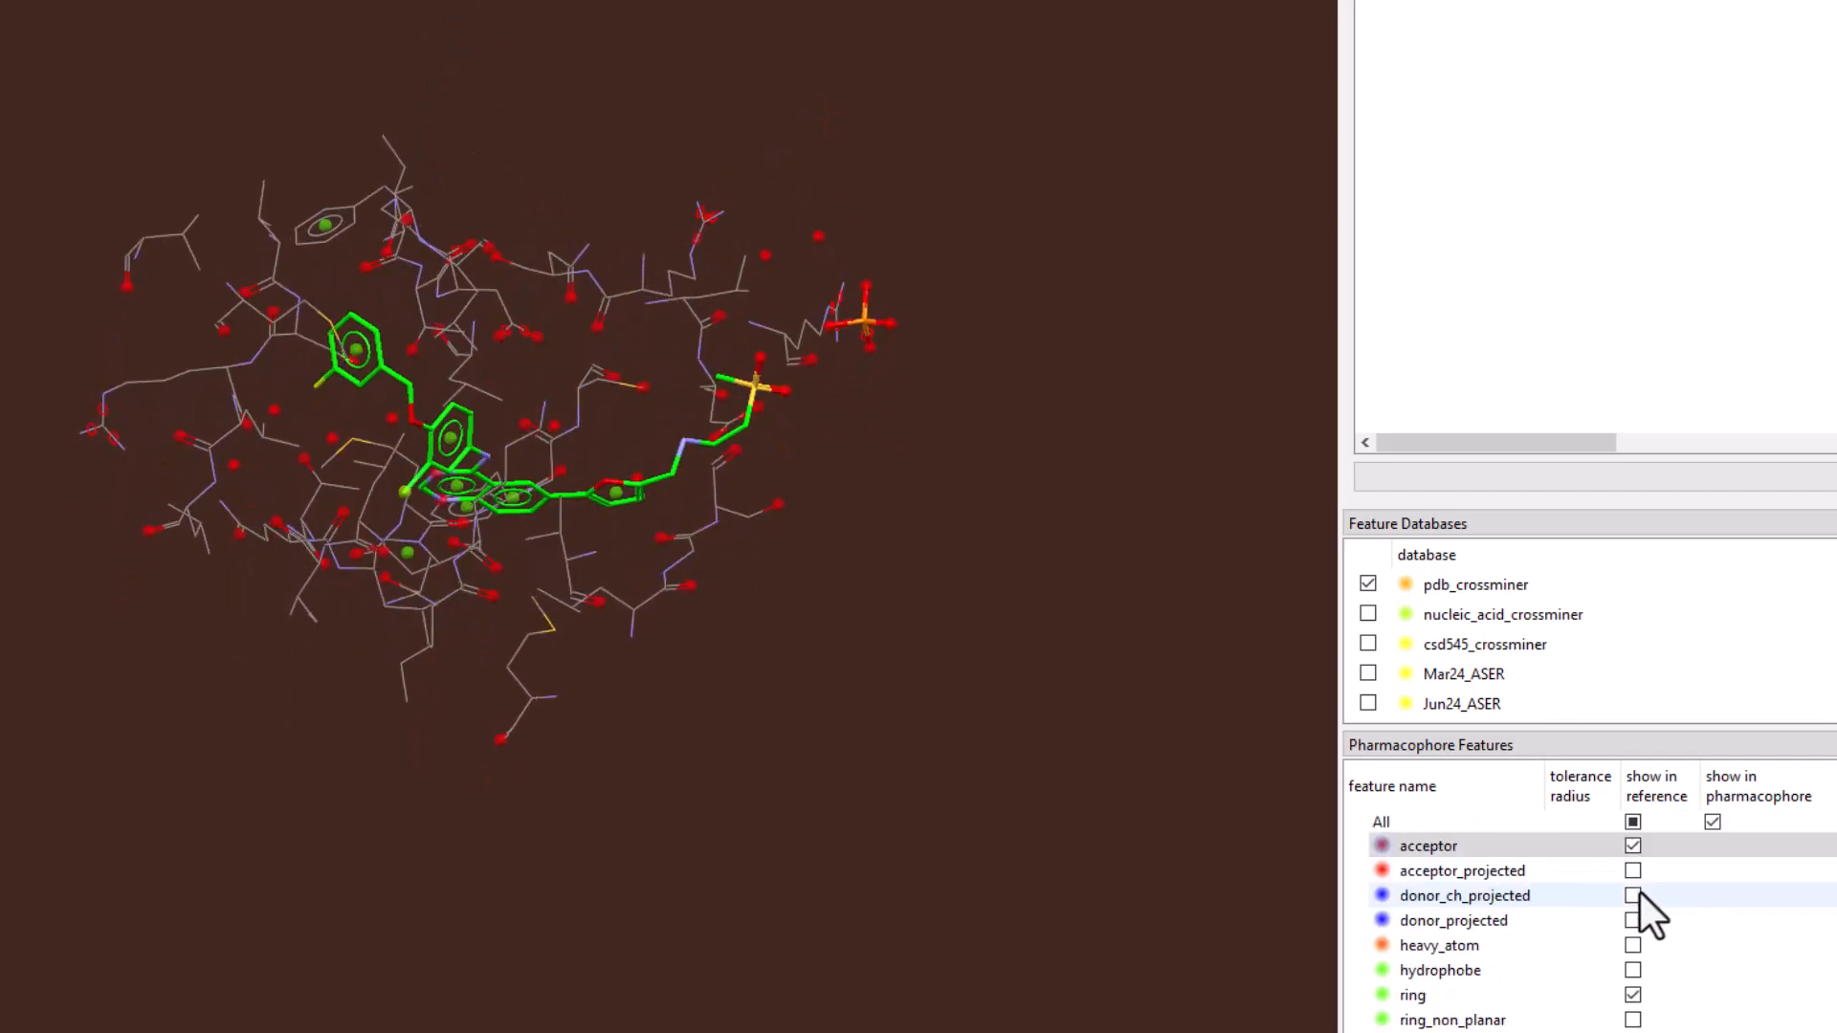
pyautogui.click(1633, 846)
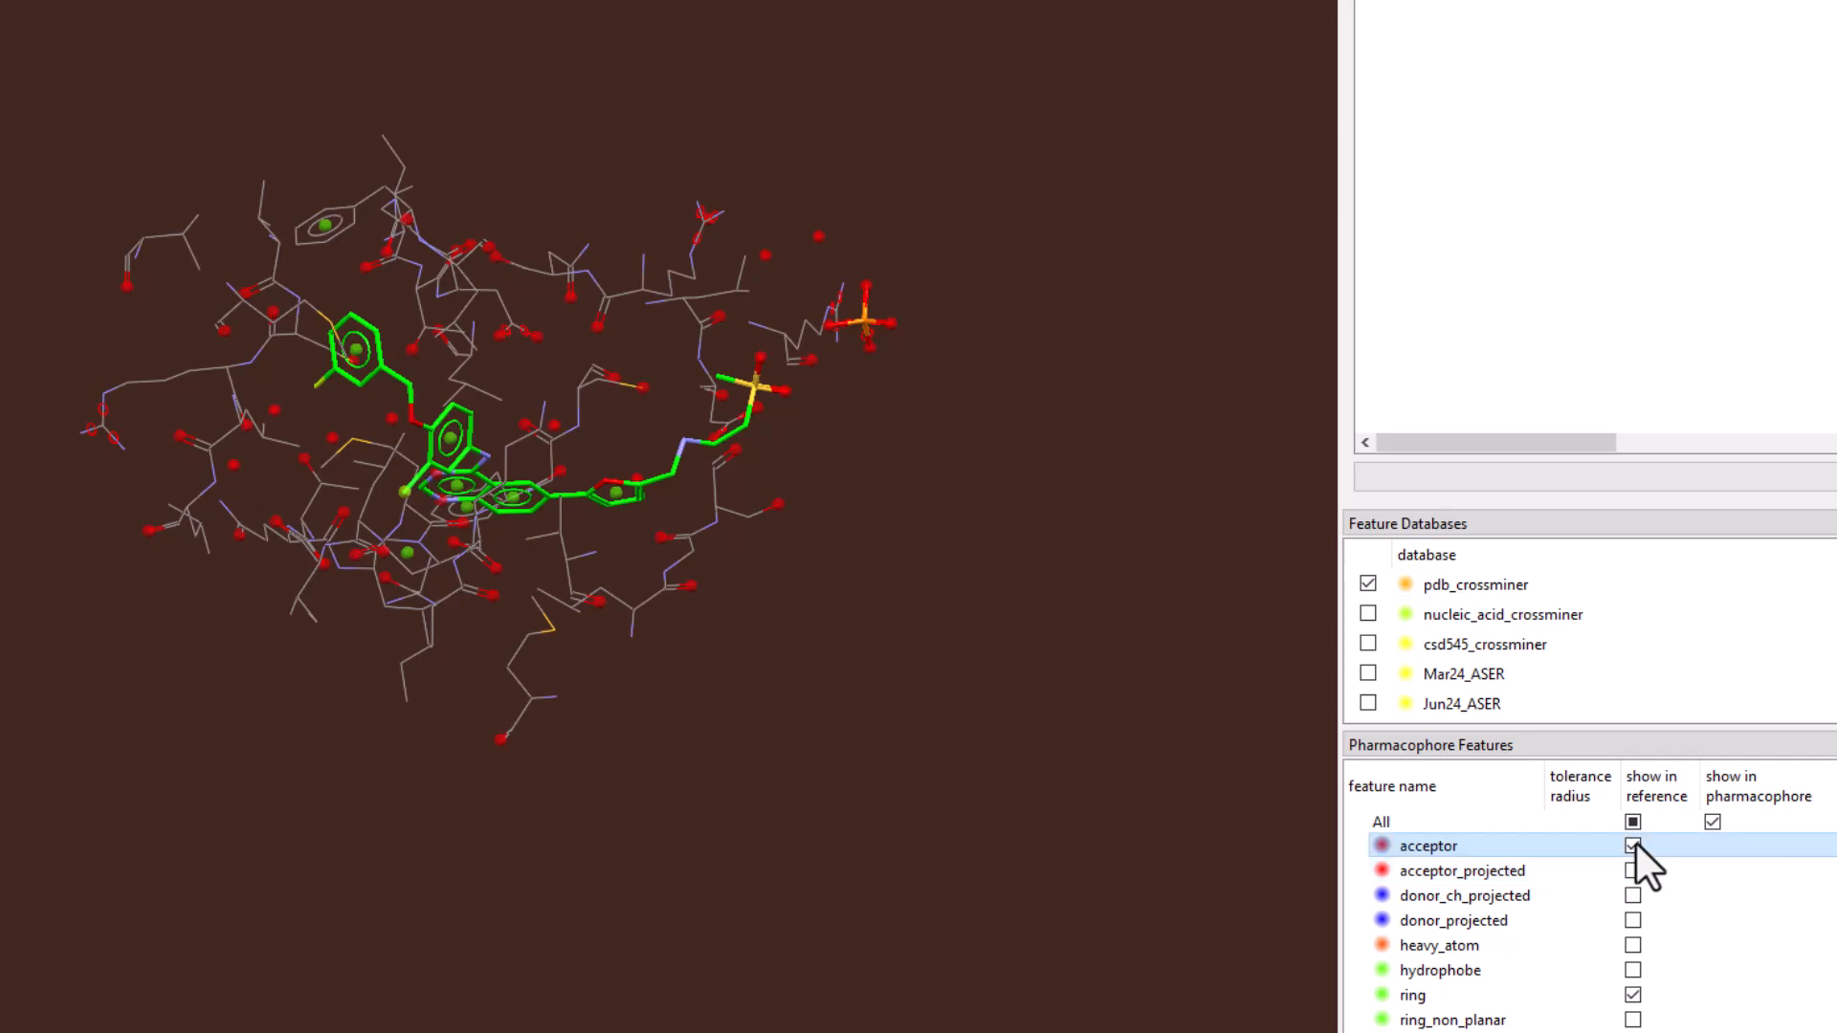
pyautogui.scroll(-3, 1638, 873)
pyautogui.scroll(3, 1637, 872)
pyautogui.moveTo(485, 610); pyautogui.dragTo(1031, 823)
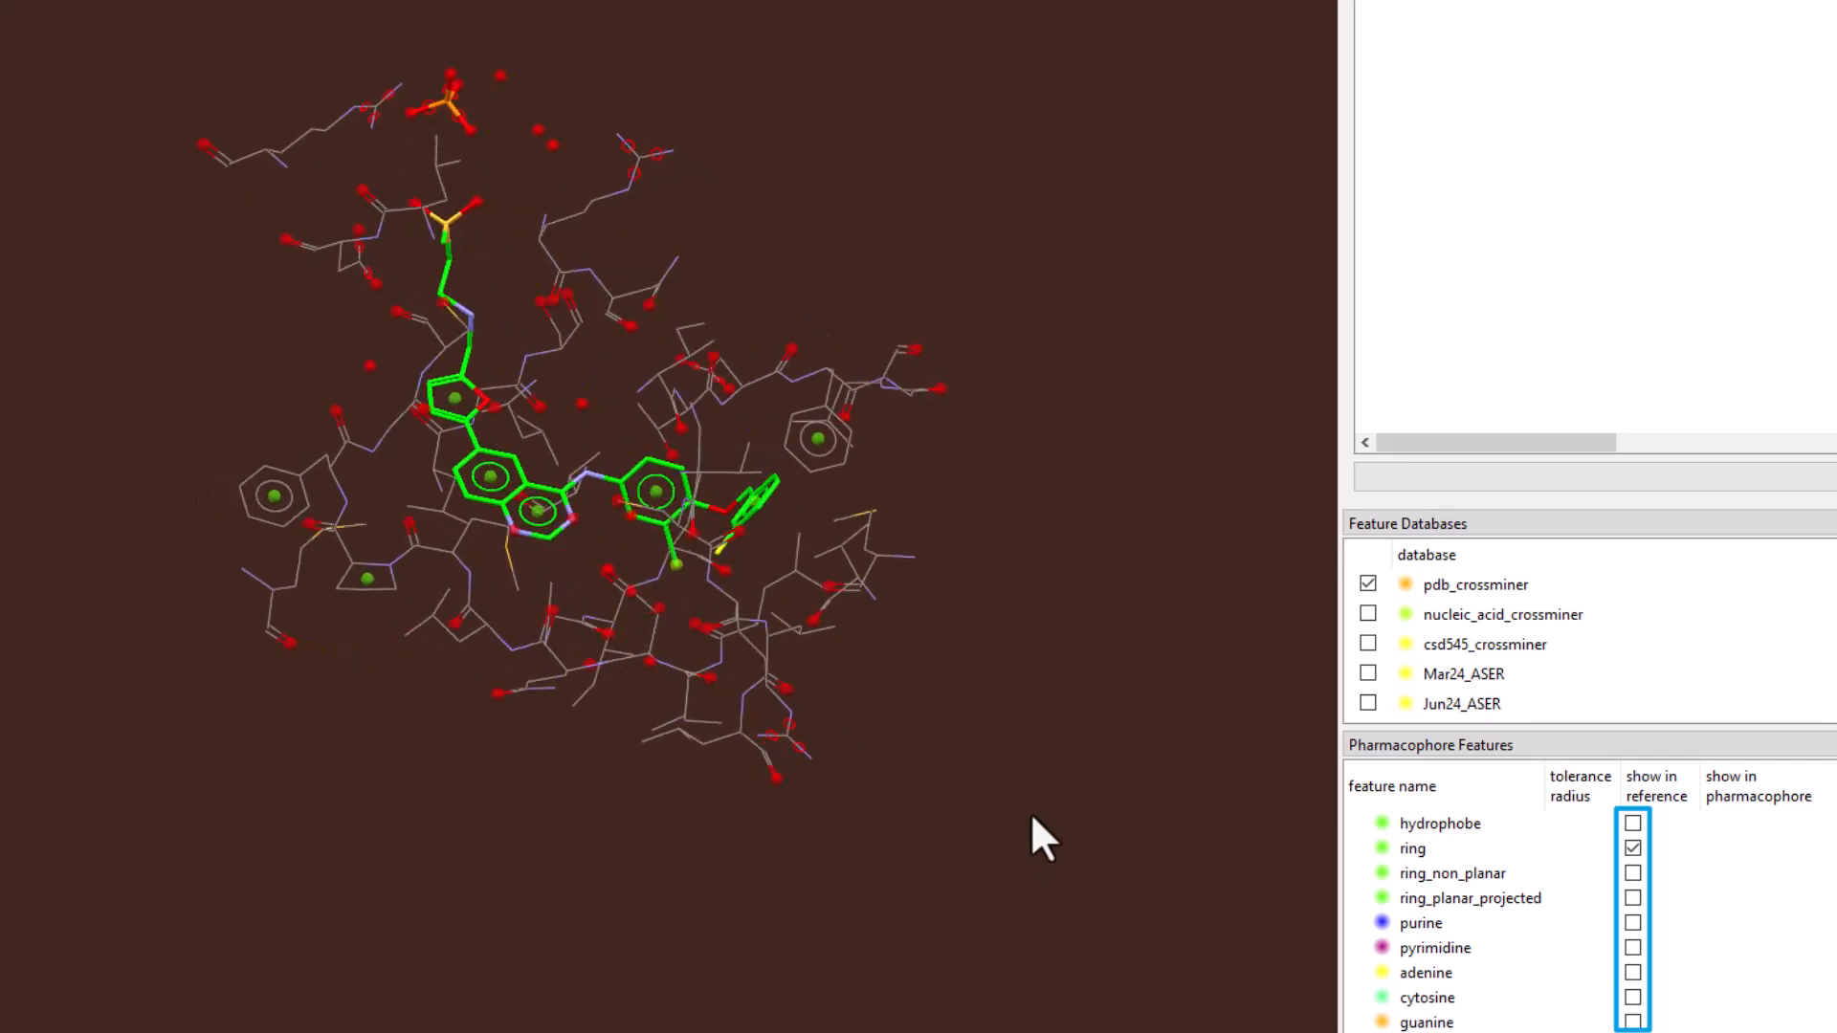
pyautogui.moveTo(756, 620); pyautogui.dragTo(456, 601)
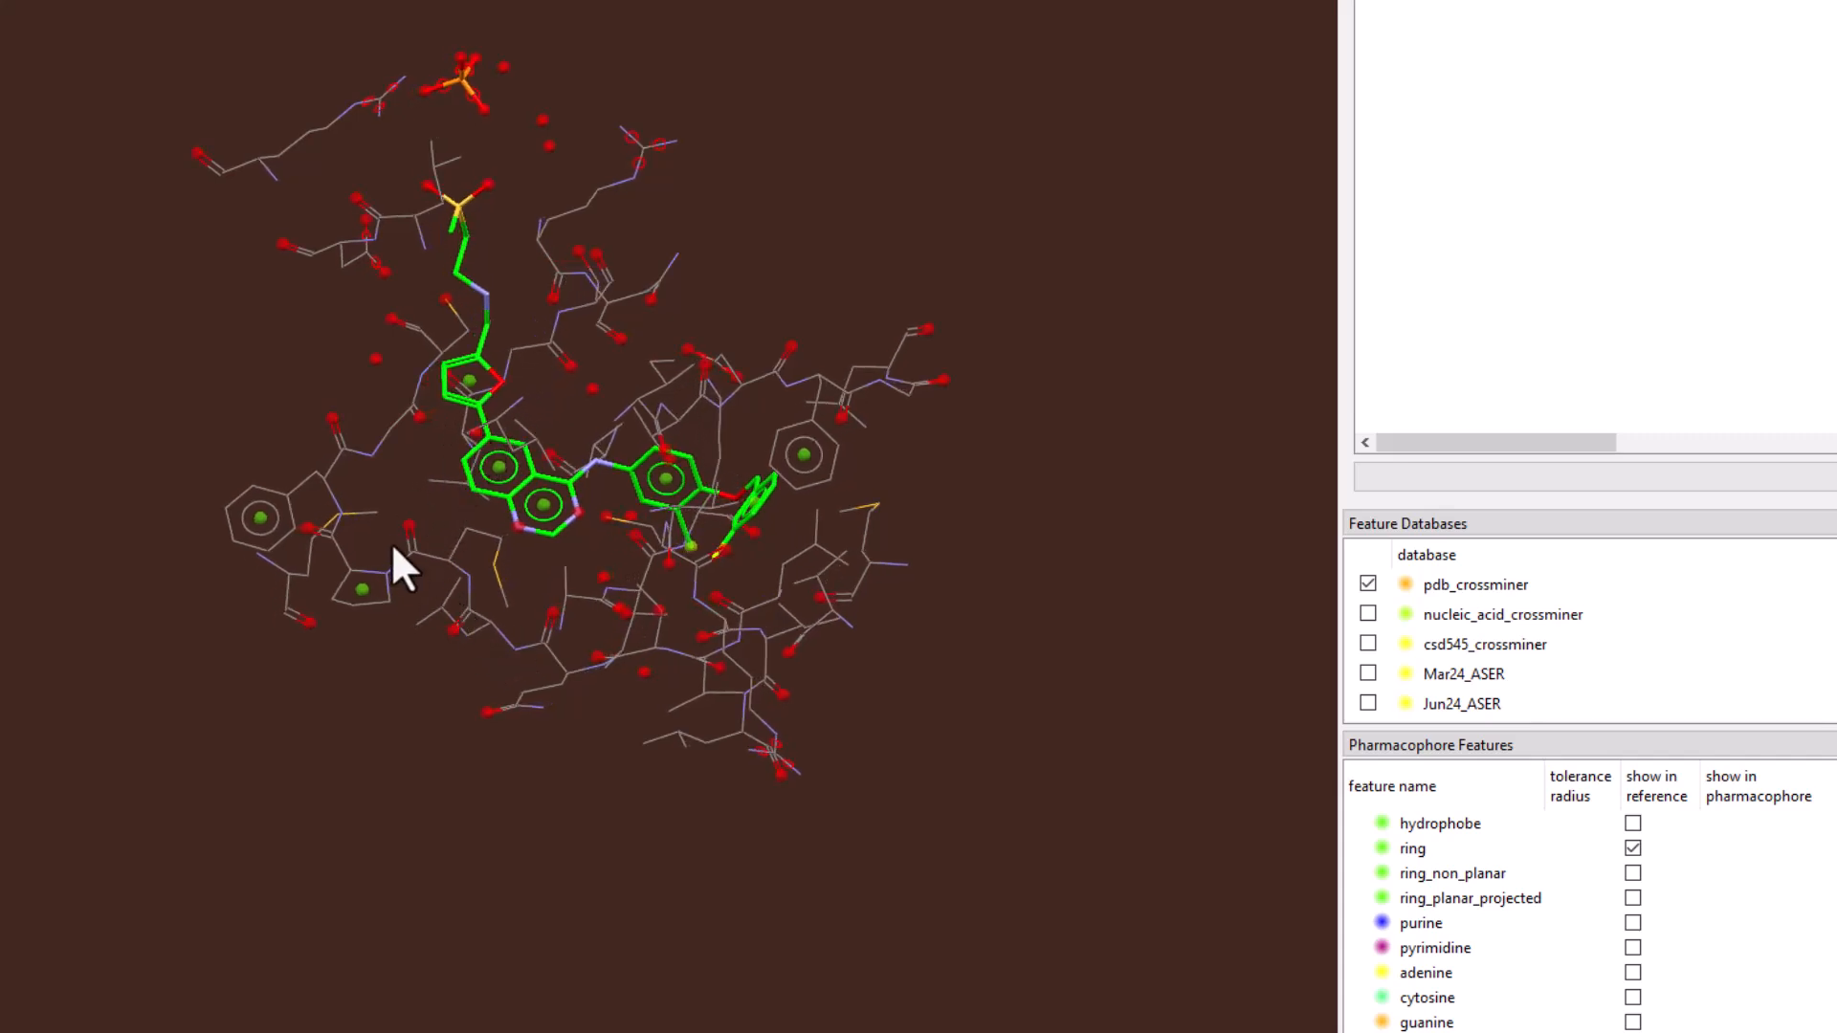